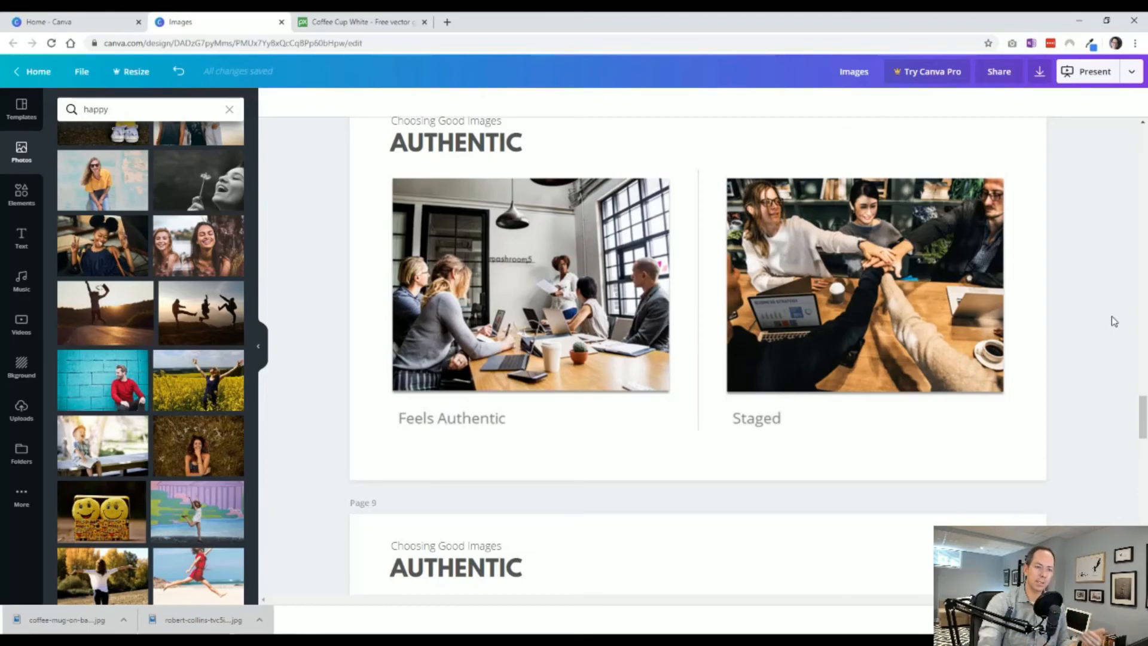
Review the example pages on choosing good images, from the authentic-versus-staged comparison through the image application page.
{"action": "left_click", "coordinate": [1134, 620]}
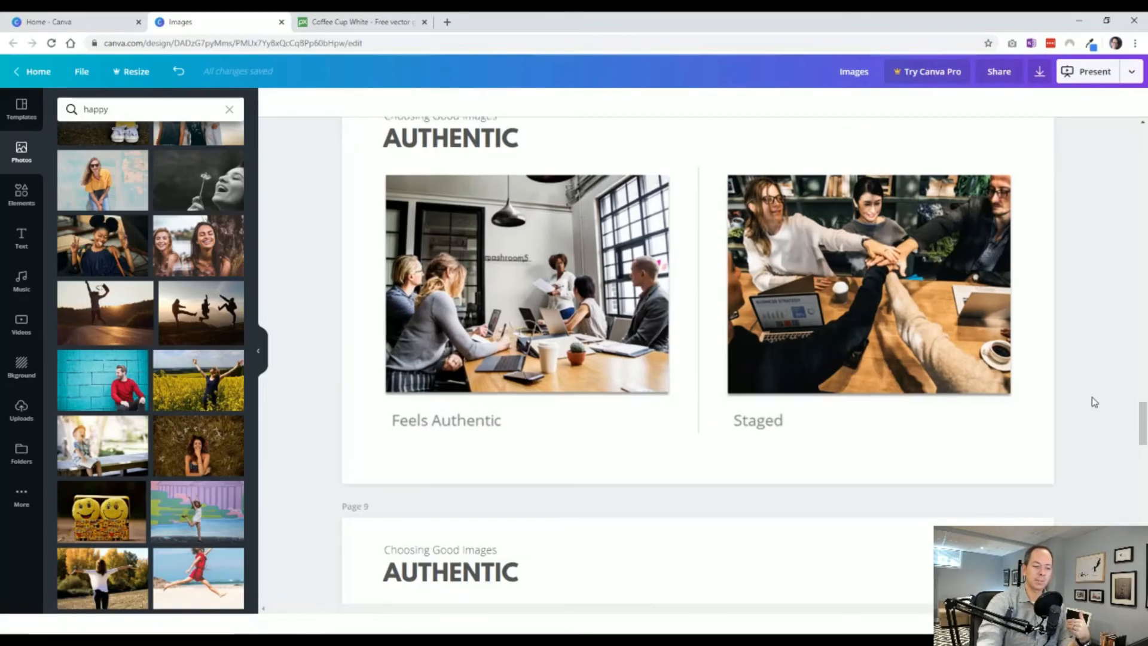
{"action": "scroll", "coordinate": [1093, 403], "scroll_direction": "up", "scroll_amount": 1}
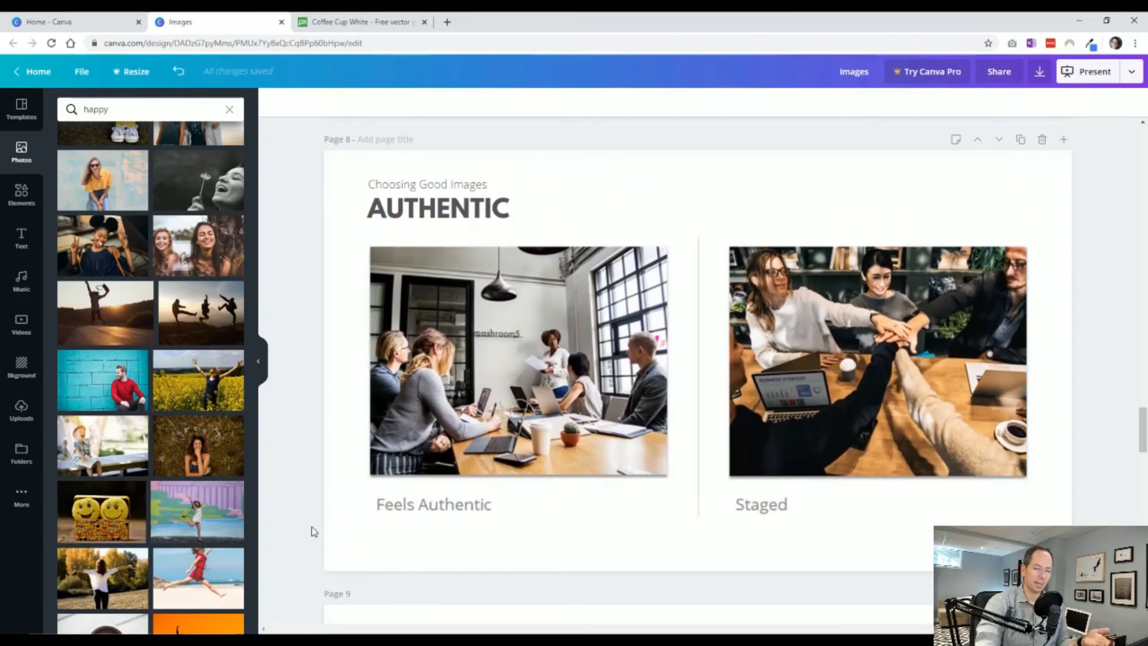
{"action": "scroll", "coordinate": [311, 526], "scroll_direction": "down", "scroll_amount": 5}
{"action": "scroll", "coordinate": [311, 523], "scroll_direction": "down", "scroll_amount": 1}
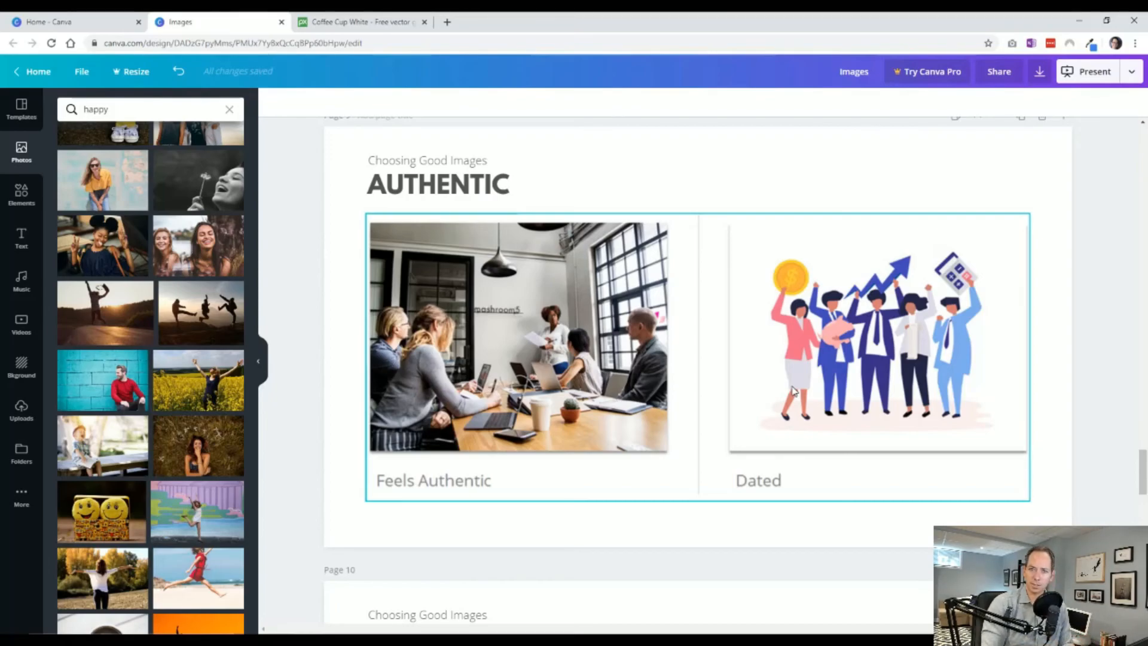
{"action": "scroll", "coordinate": [343, 395], "scroll_direction": "down", "scroll_amount": 4}
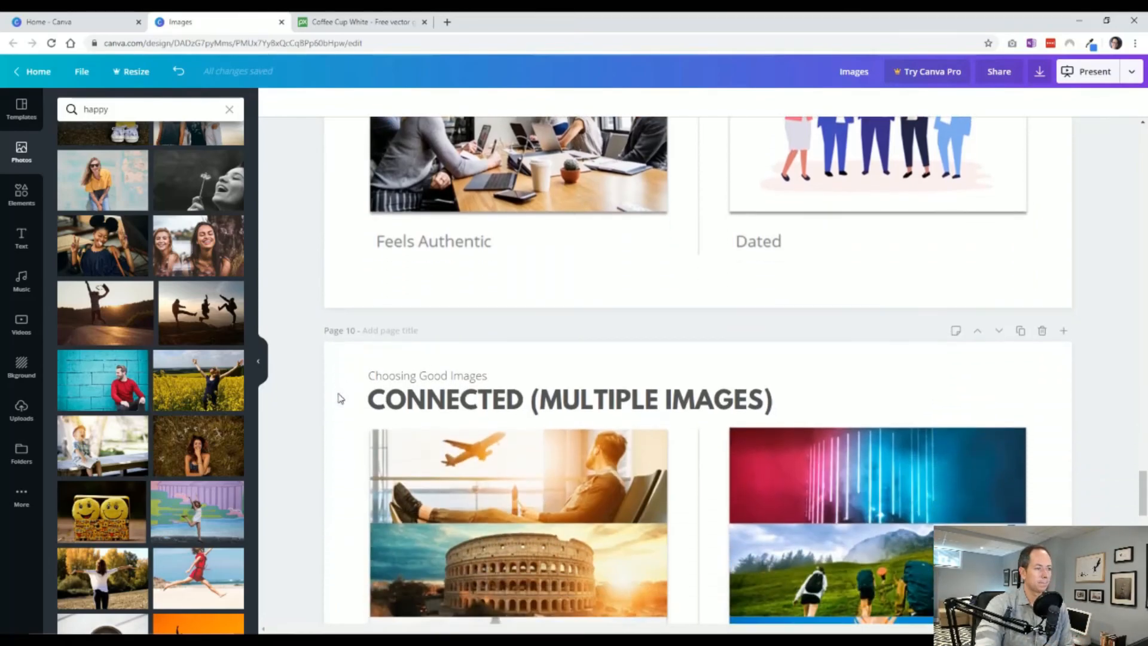
{"action": "scroll", "coordinate": [334, 397], "scroll_direction": "down", "scroll_amount": 4}
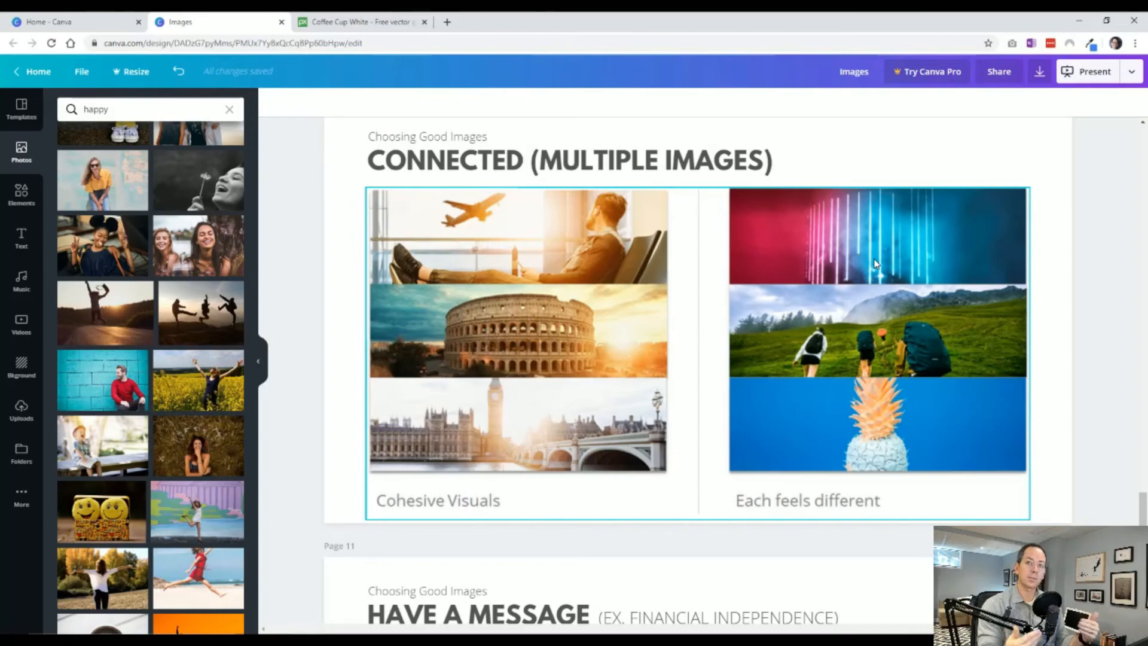
{"action": "scroll", "coordinate": [389, 333], "scroll_direction": "down", "scroll_amount": 6}
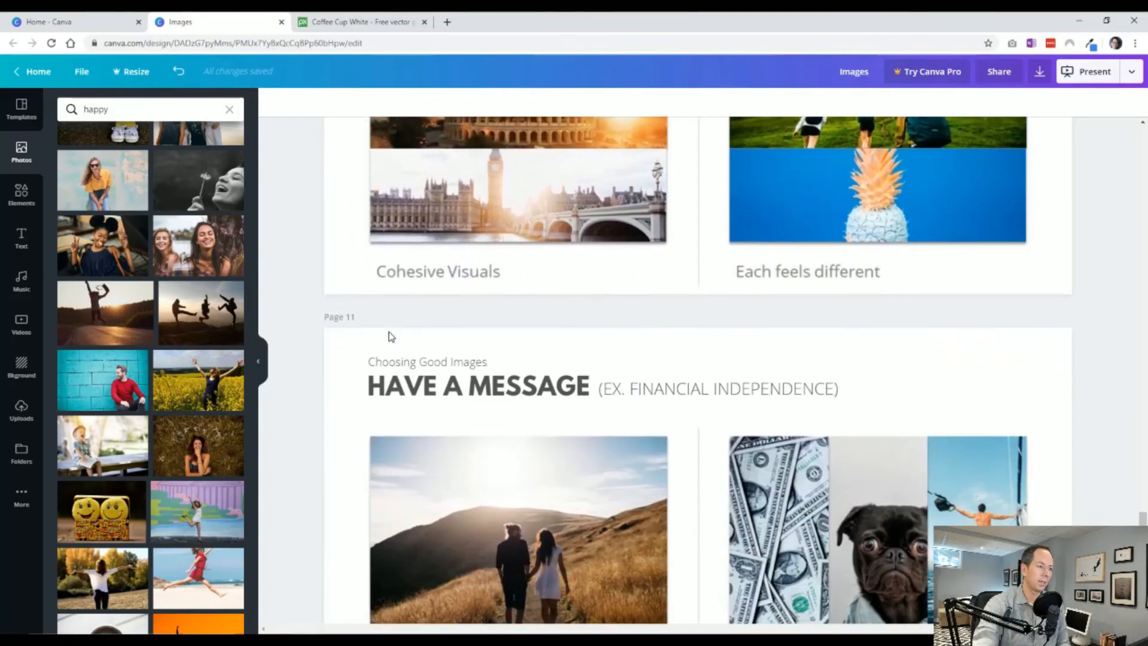
{"action": "scroll", "coordinate": [305, 393], "scroll_direction": "down", "scroll_amount": 2}
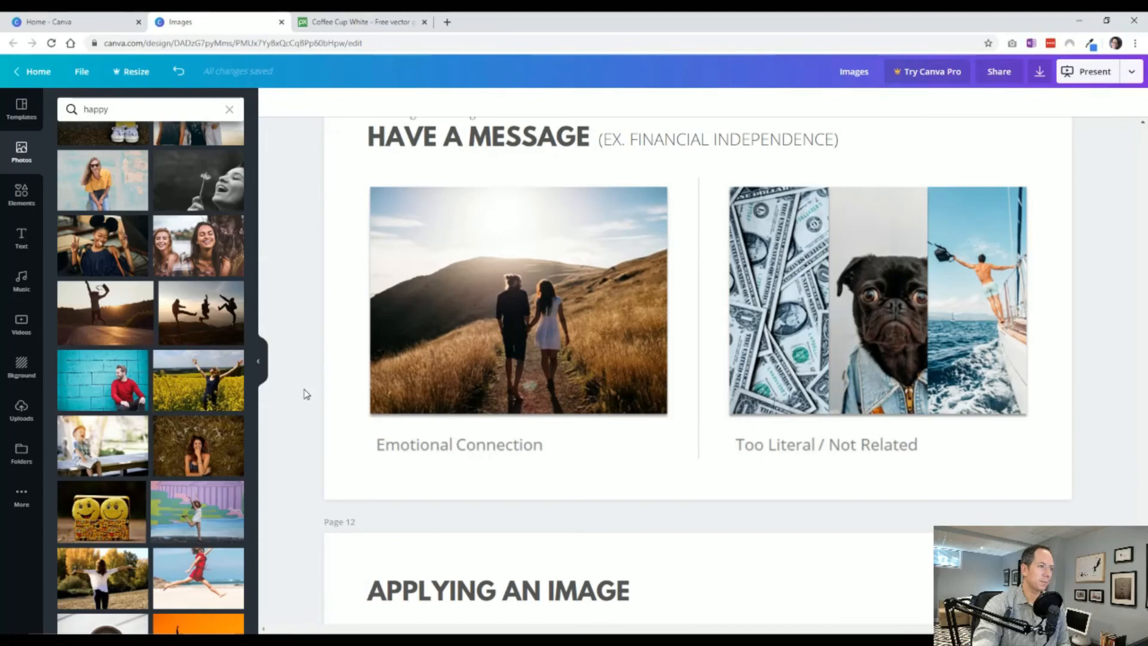
{"action": "scroll", "coordinate": [305, 393], "scroll_direction": "up", "scroll_amount": 2}
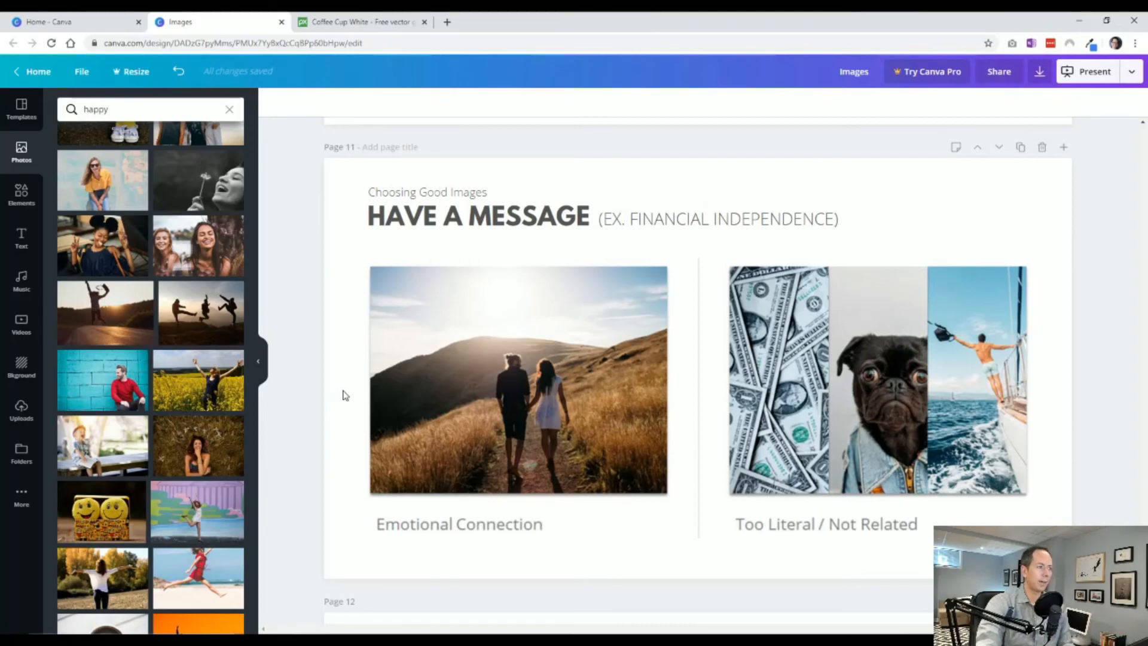
{"action": "scroll", "coordinate": [343, 395], "scroll_direction": "down", "scroll_amount": 8}
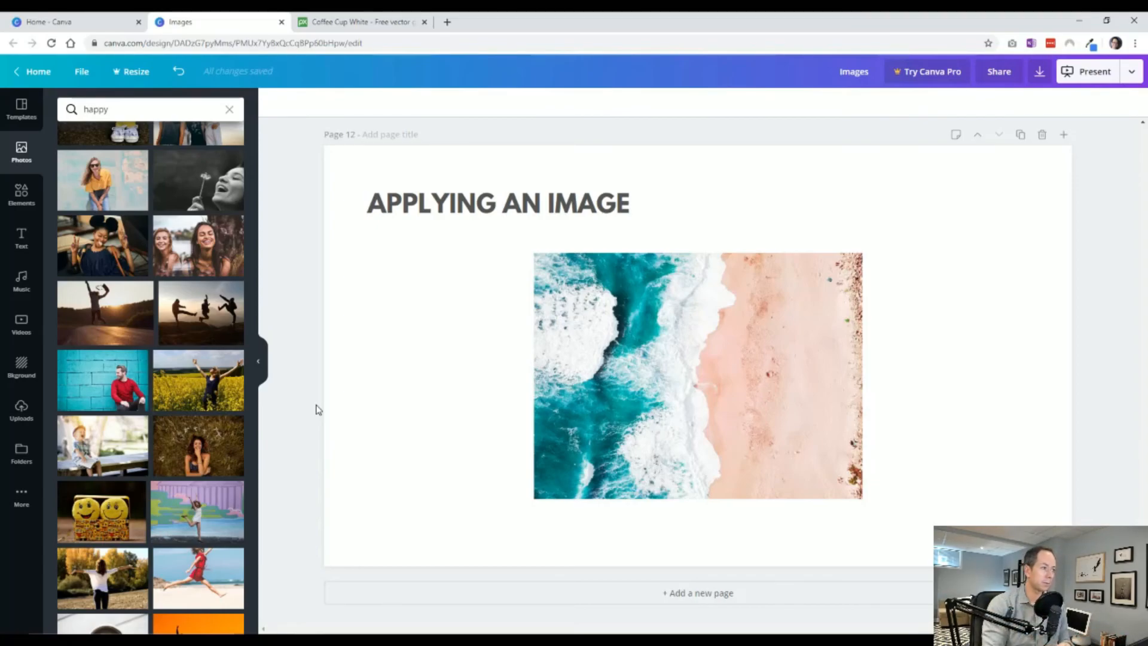
Duplicate the "APPLYING AN IMAGE" heading on page 12 and place the copy directly below the original.
{"action": "left_click", "coordinate": [443, 214]}
{"action": "left_click", "coordinate": [459, 312]}
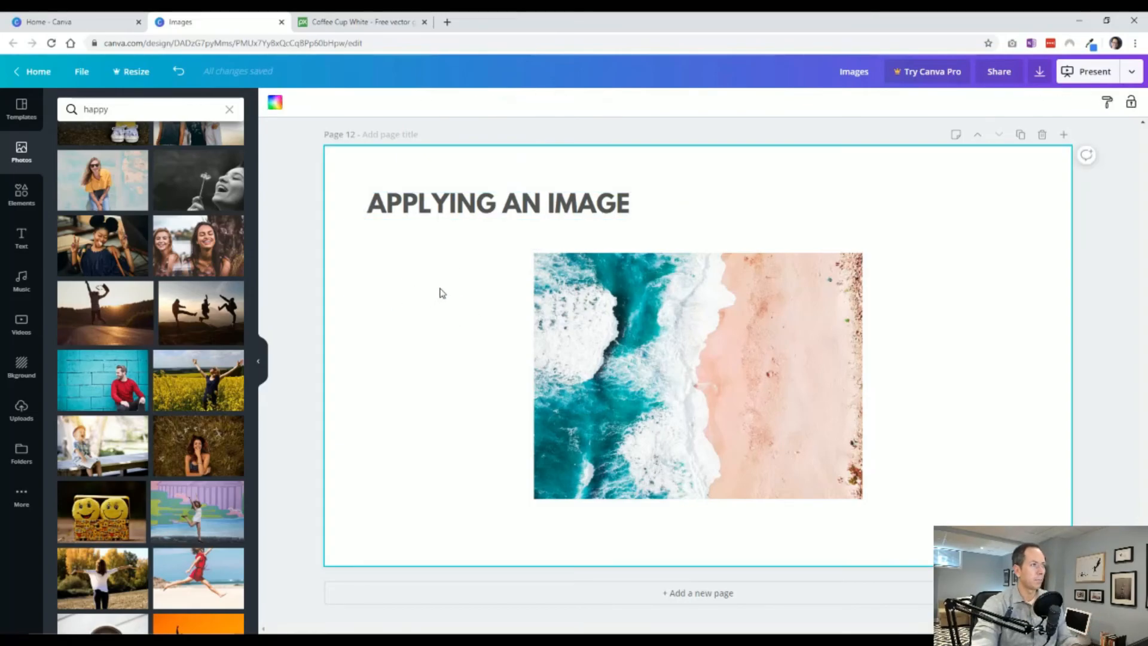
{"action": "left_click", "coordinate": [449, 222]}
{"action": "left_click_drag", "start_coordinate": [449, 205], "coordinate": [445, 246]}
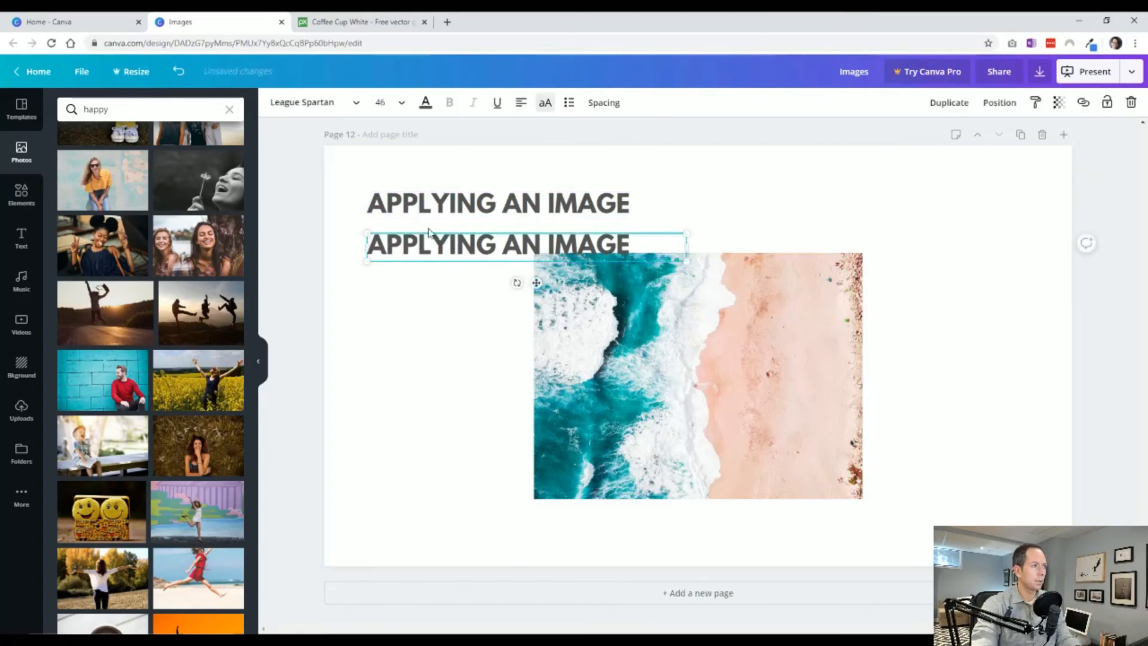
Replace the copied heading's text with "HOW TO MAKE THEM LOOK GREAT" and widen its box so it fits on one line.
{"action": "double_click", "coordinate": [440, 245]}
{"action": "type", "text": "HOW "}
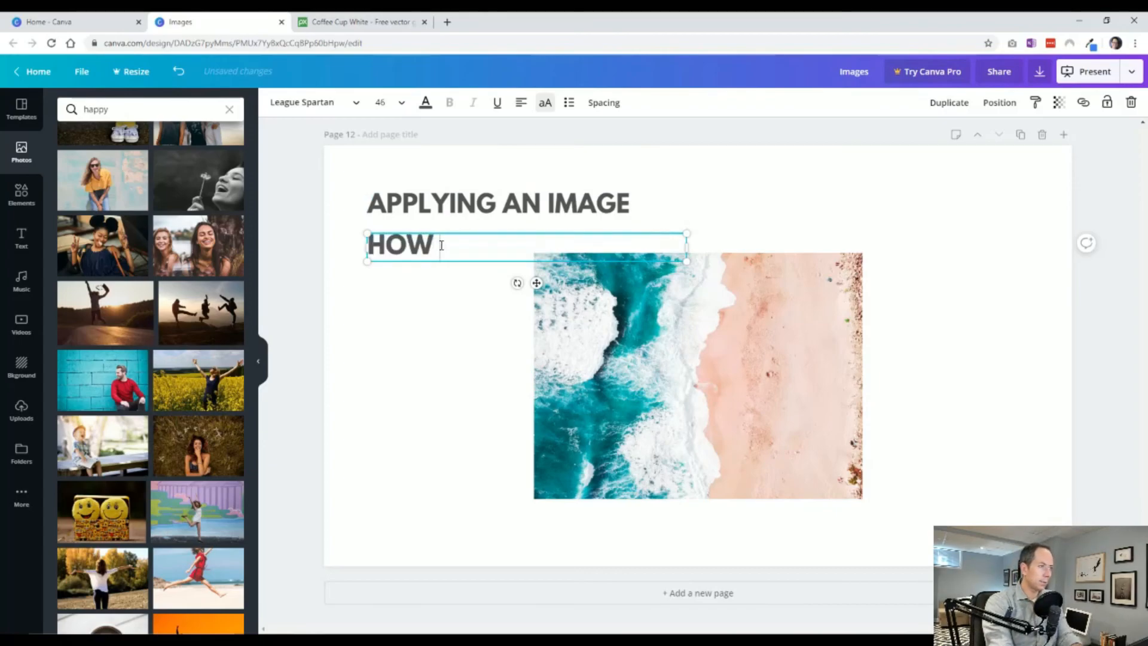
{"action": "type", "text": "TO MAKE"}
{"action": "key", "text": "BackSpace"}
{"action": "type", "text": "AKE TH"}
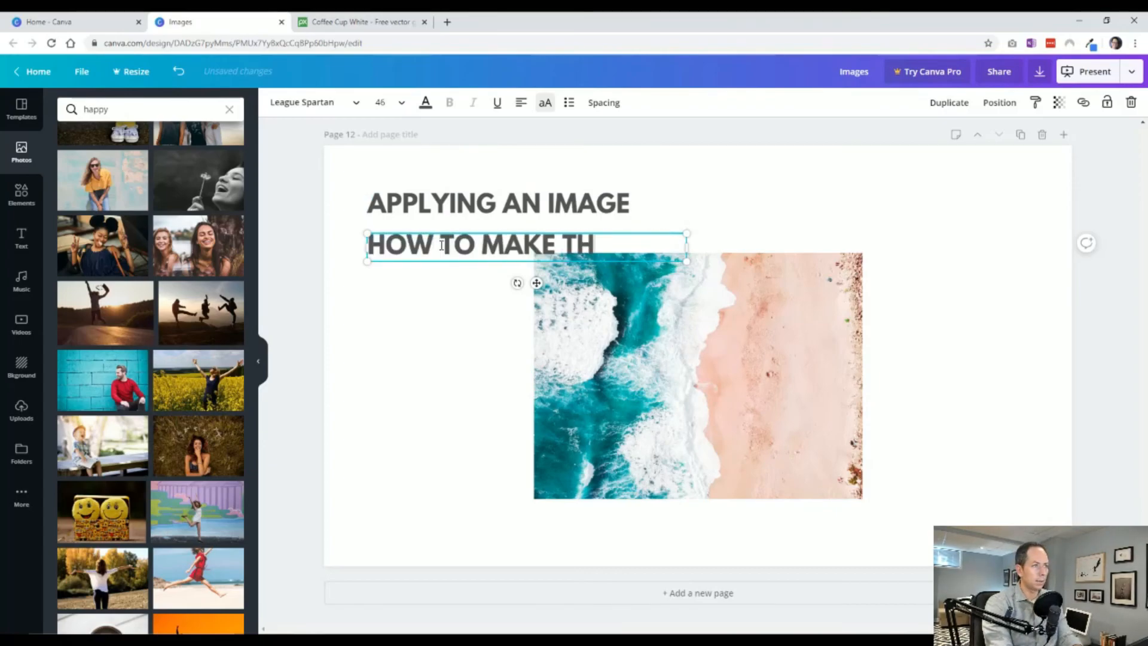
{"action": "type", "text": "EM LOOK GREAT"}
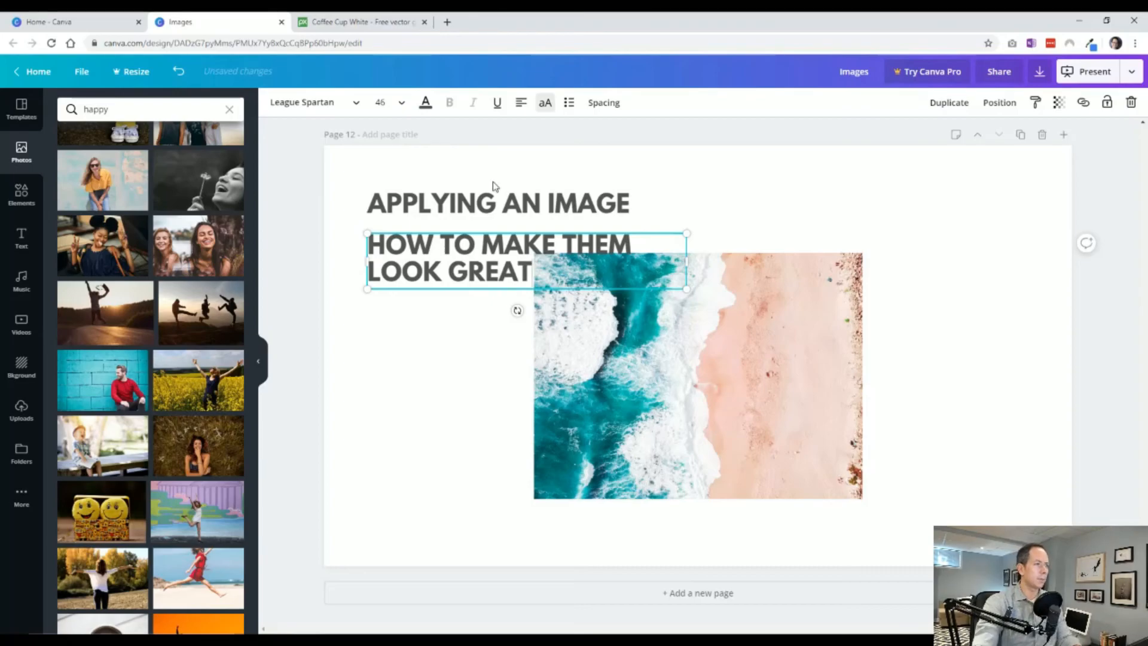
{"action": "left_click_drag", "start_coordinate": [688, 262], "coordinate": [817, 262]}
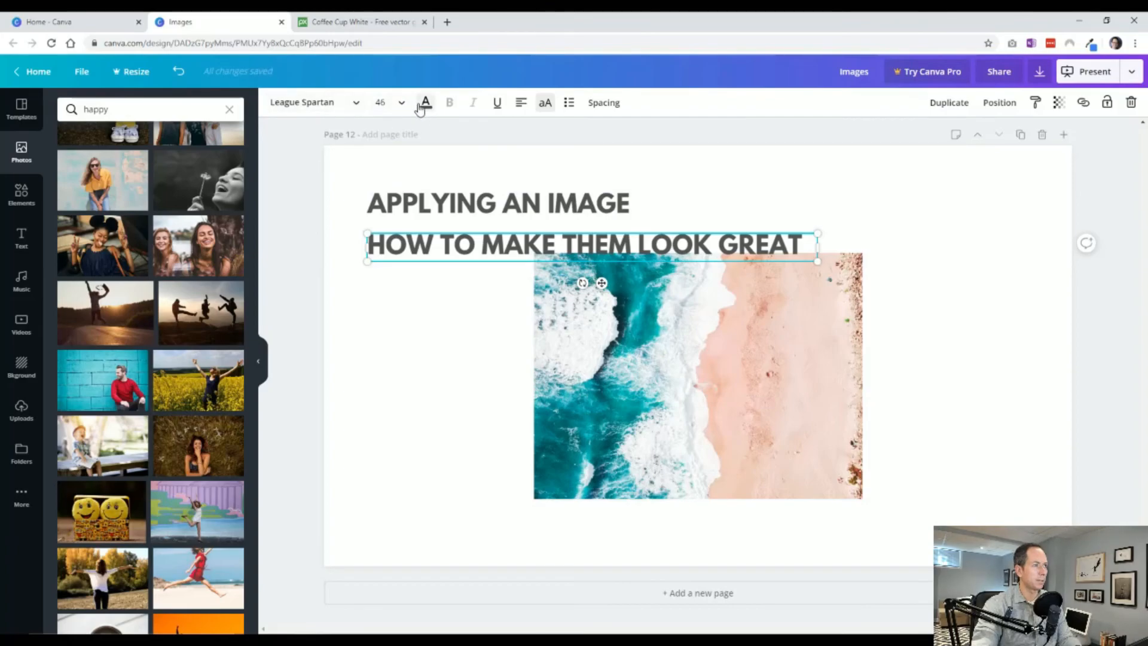
Set the "Applying an Image" heading in Playlist Script, enlarge it to 57.6 and turn off its uppercase formatting.
{"action": "left_click", "coordinate": [350, 106]}
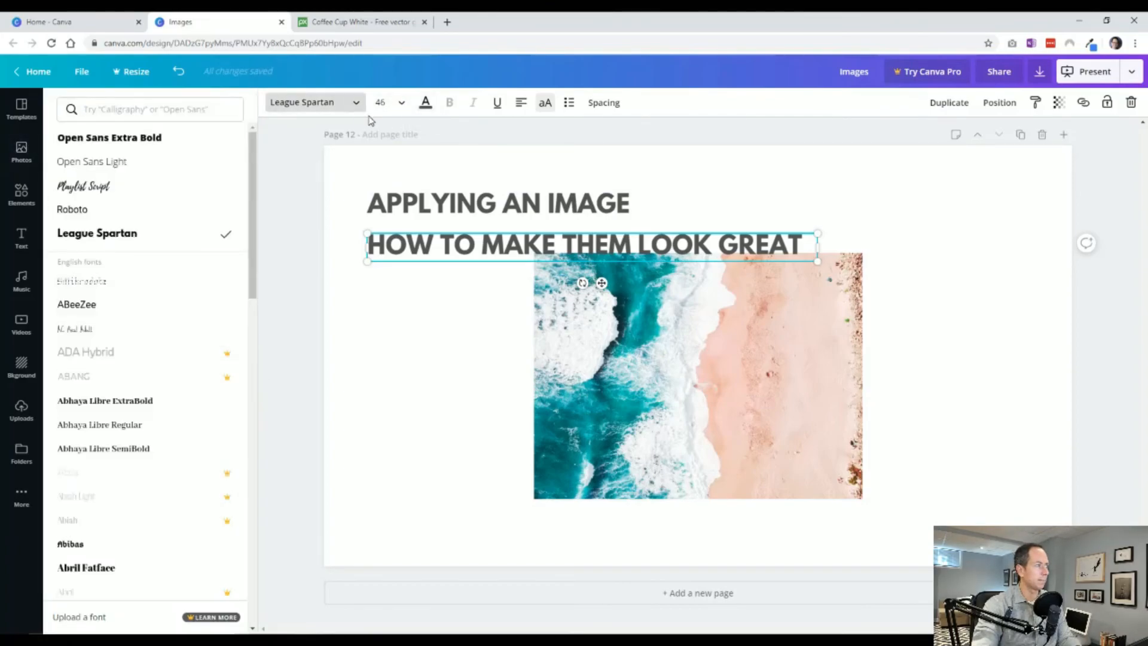
{"action": "left_click", "coordinate": [412, 206]}
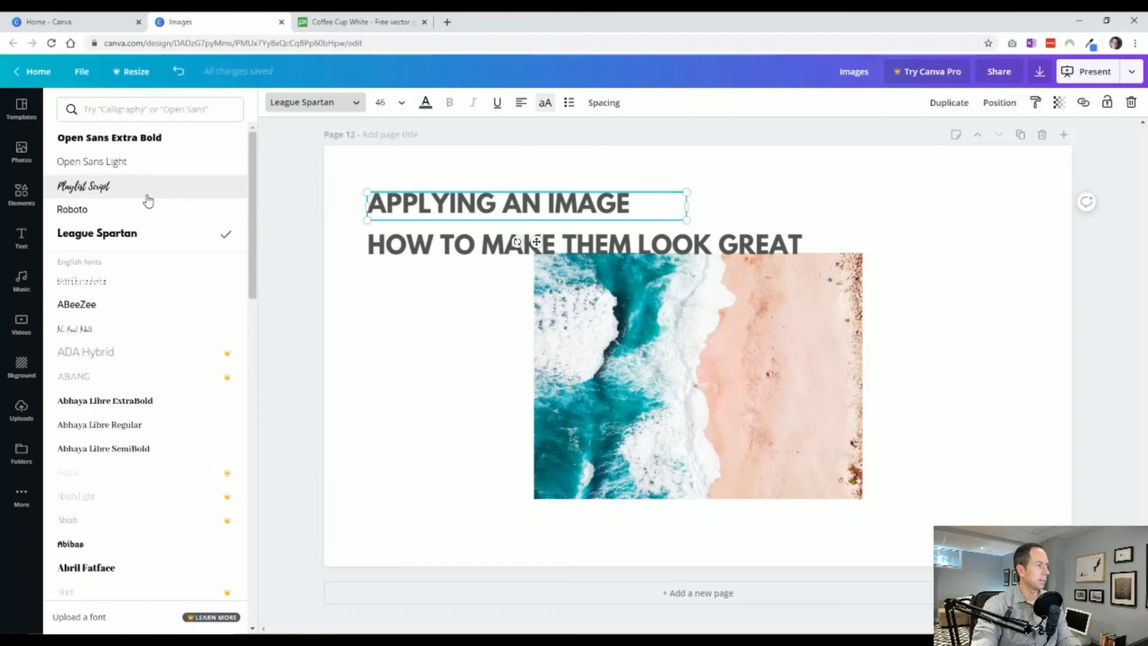
{"action": "left_click", "coordinate": [113, 191]}
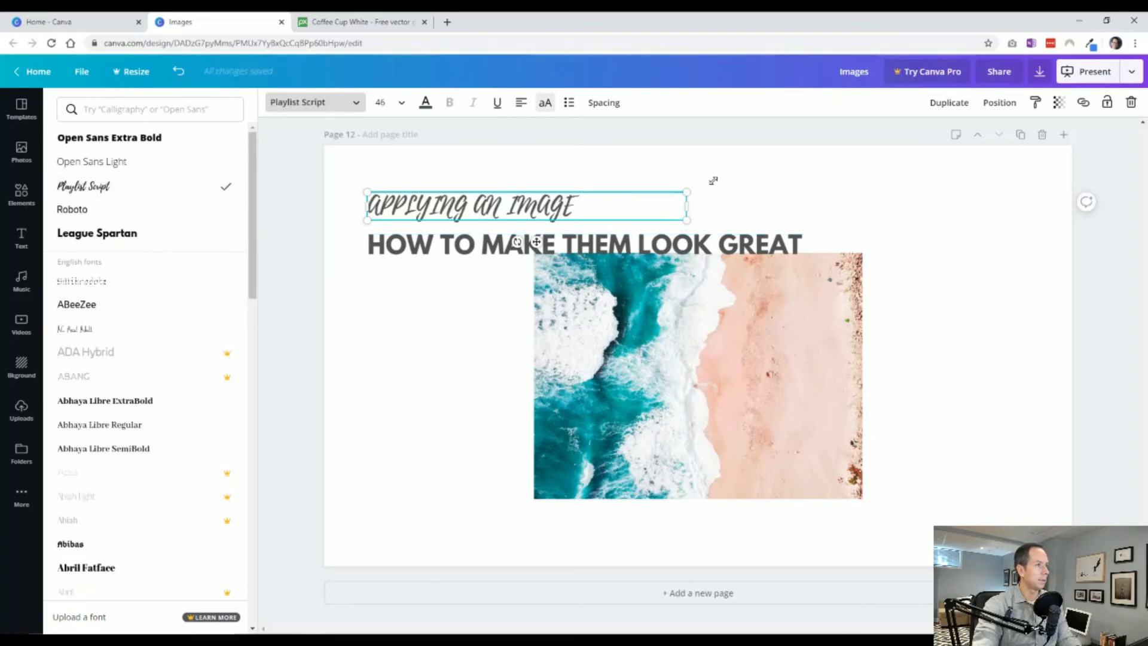
{"action": "left_click_drag", "start_coordinate": [713, 180], "coordinate": [769, 180]}
{"action": "left_click", "coordinate": [544, 102]}
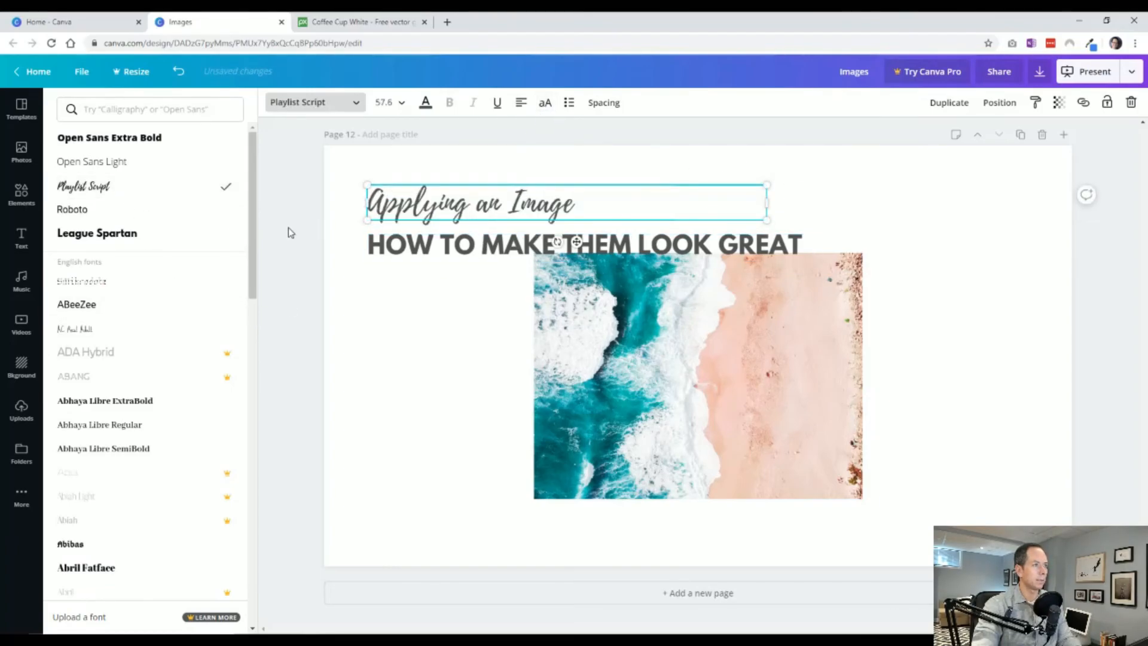
Set the "How to make them look great" line in Open Sans Light, turn off uppercase and scale it down as a subheading.
{"action": "left_click", "coordinate": [437, 242]}
{"action": "left_click", "coordinate": [301, 103]}
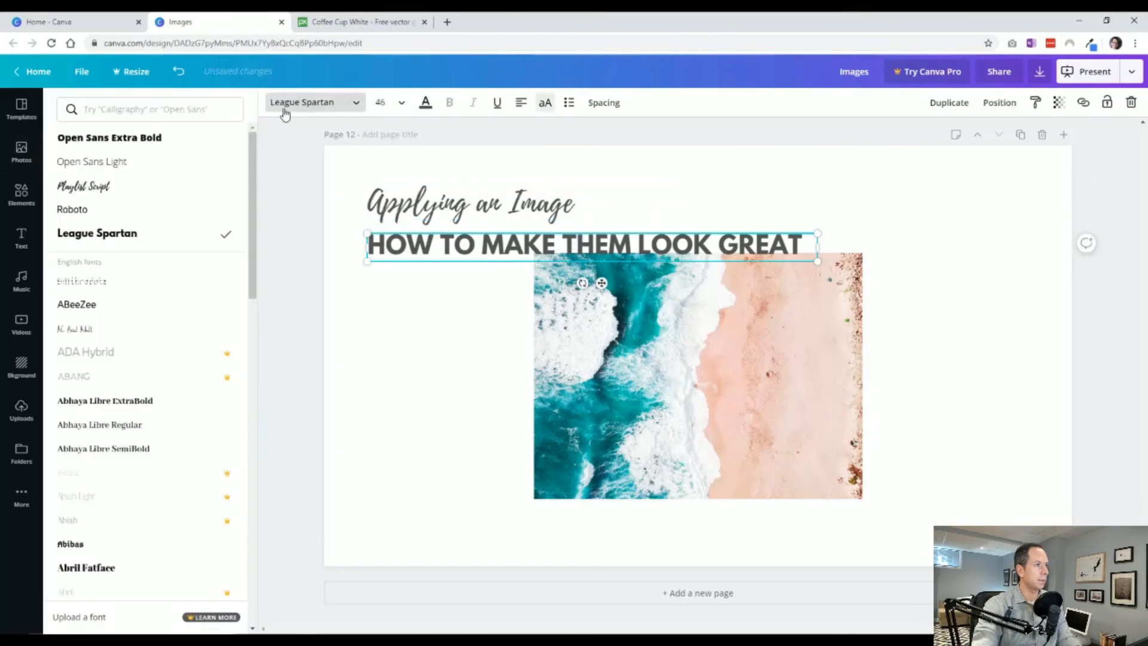
{"action": "left_click", "coordinate": [418, 209]}
{"action": "left_click", "coordinate": [397, 240]}
{"action": "left_click", "coordinate": [113, 162]}
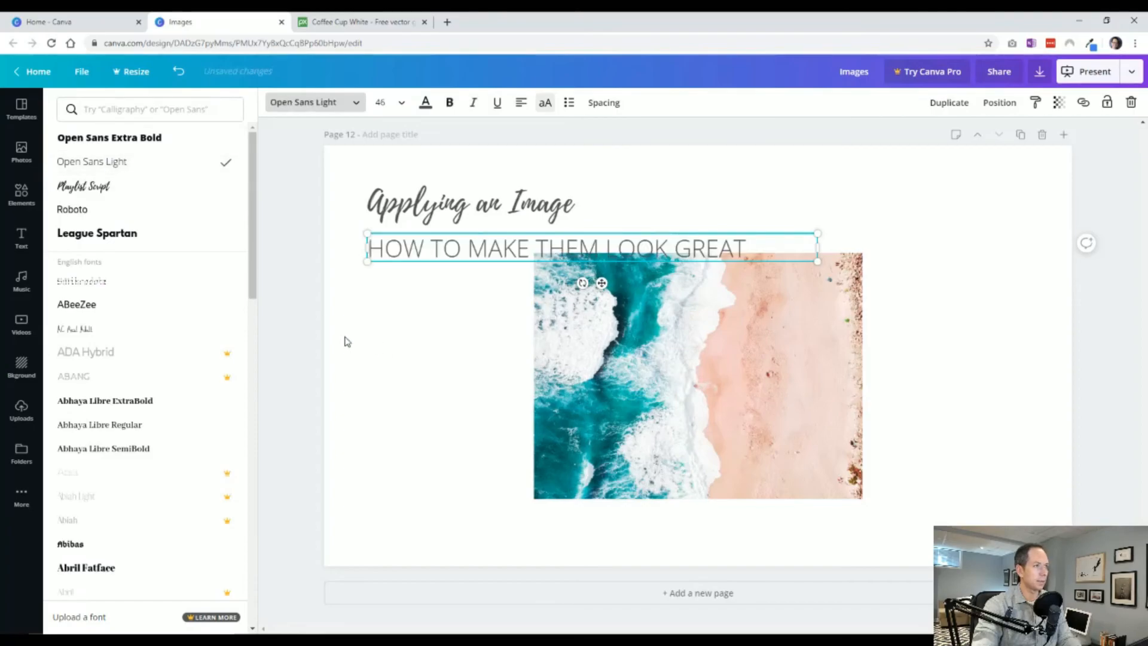
{"action": "left_click", "coordinate": [545, 102]}
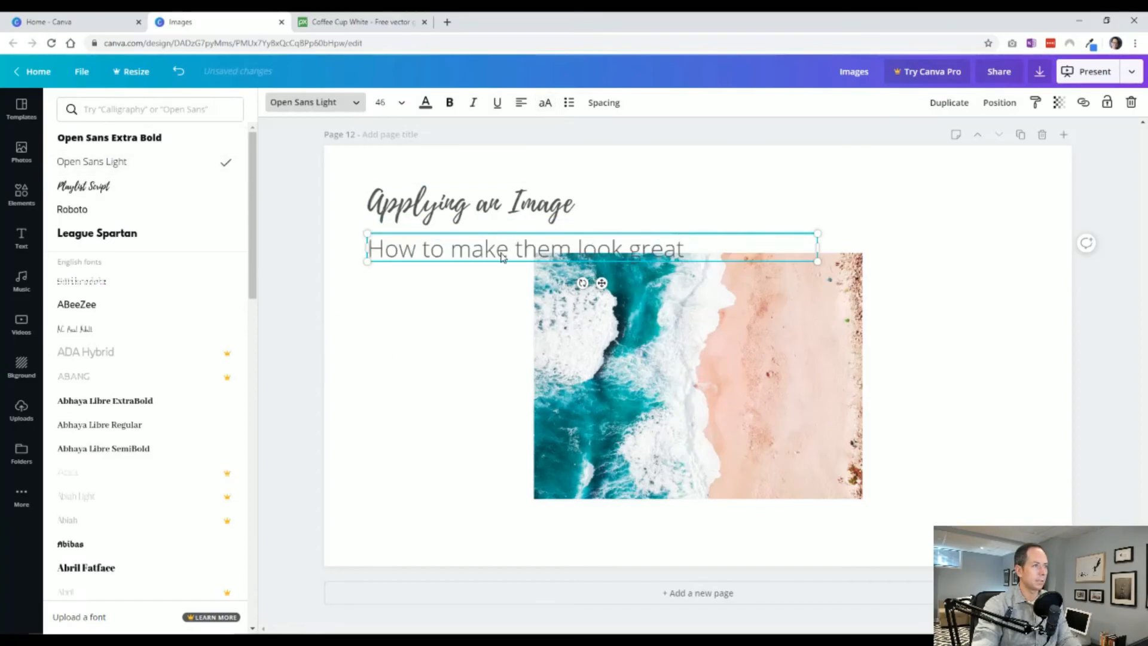
{"action": "left_click_drag", "start_coordinate": [816, 261], "coordinate": [562, 241]}
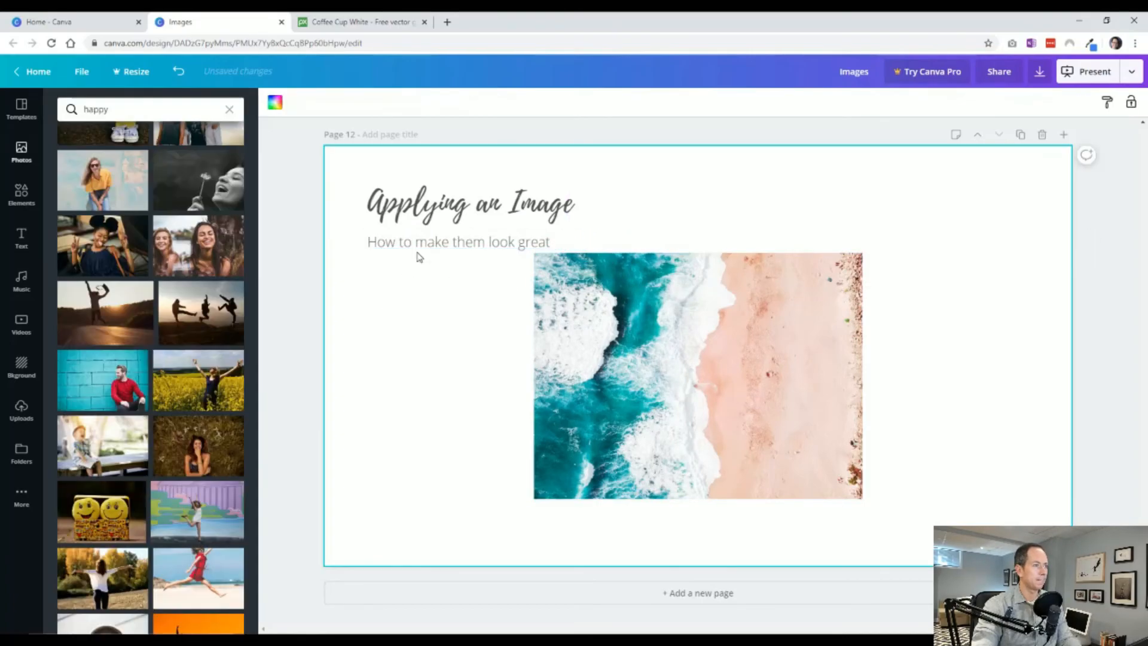
Move the heading and subheading to the right side of the page and shift the beach photo to the left.
{"action": "left_click", "coordinate": [431, 206], "text": "shift"}
{"action": "left_click_drag", "start_coordinate": [432, 206], "coordinate": [857, 297]}
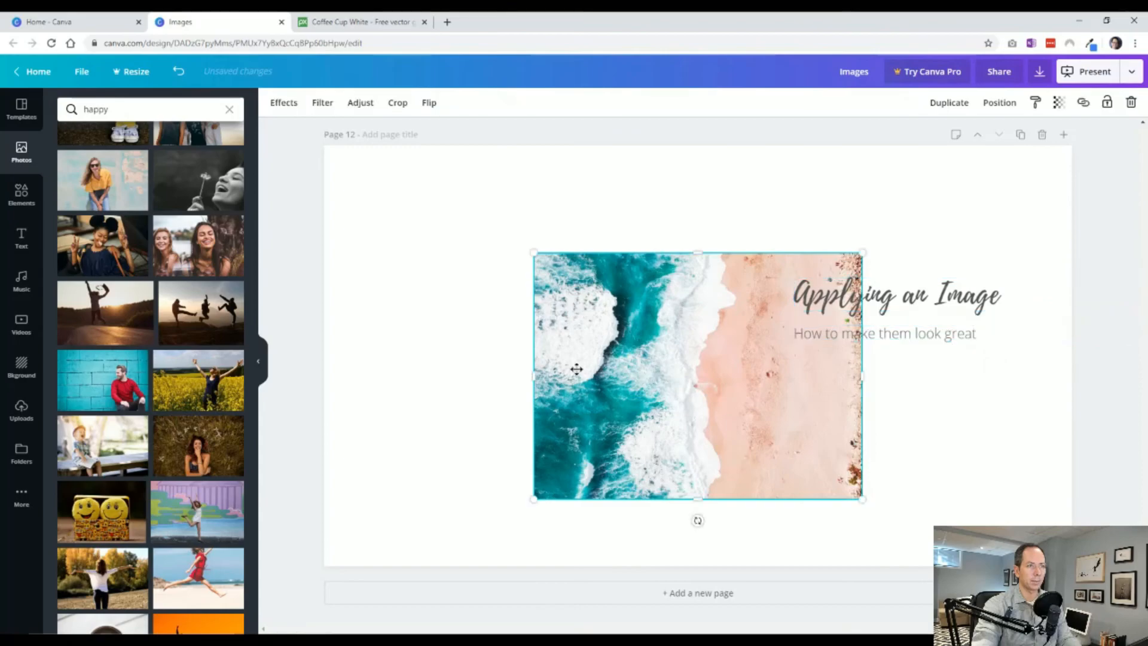
{"action": "left_click_drag", "start_coordinate": [576, 369], "coordinate": [442, 349]}
{"action": "left_click", "coordinate": [991, 361]}
{"action": "left_click_drag", "start_coordinate": [992, 361], "coordinate": [956, 395]}
{"action": "left_click", "coordinate": [858, 400]}
{"action": "left_click", "coordinate": [828, 323]}
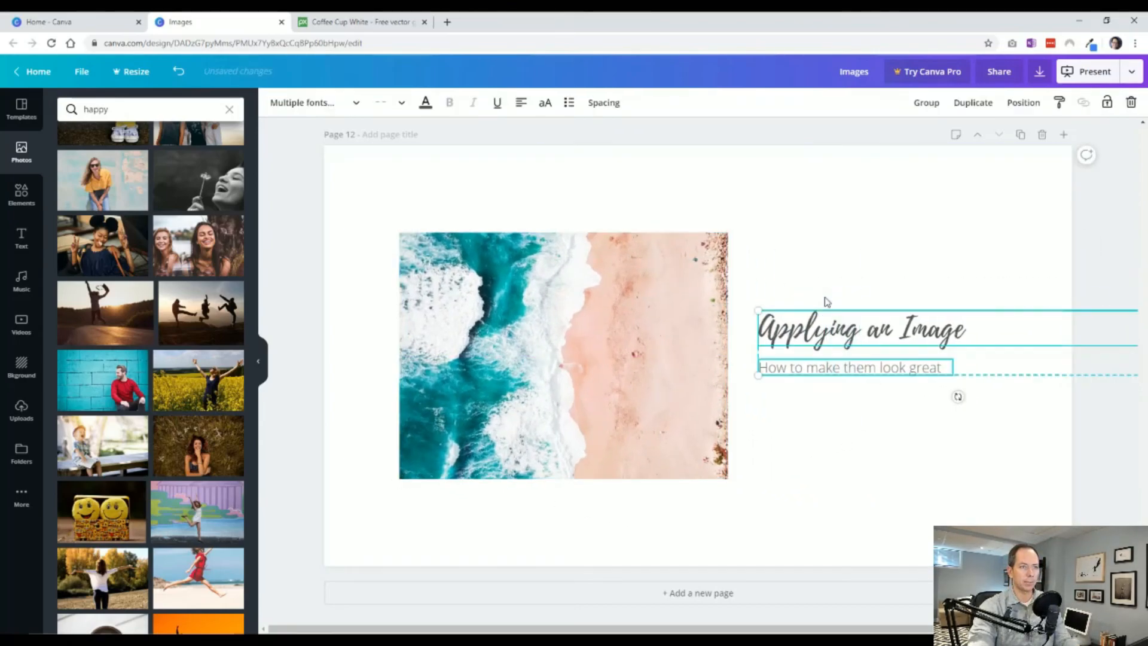
Move the heading and subheading over the beach photo and narrow the heading's text box to fit its words.
{"action": "left_click", "coordinate": [808, 398]}
{"action": "left_click", "coordinate": [862, 335]}
{"action": "left_click_drag", "start_coordinate": [865, 391], "coordinate": [837, 338]}
{"action": "left_click_drag", "start_coordinate": [852, 334], "coordinate": [635, 322]}
{"action": "left_click", "coordinate": [941, 328]}
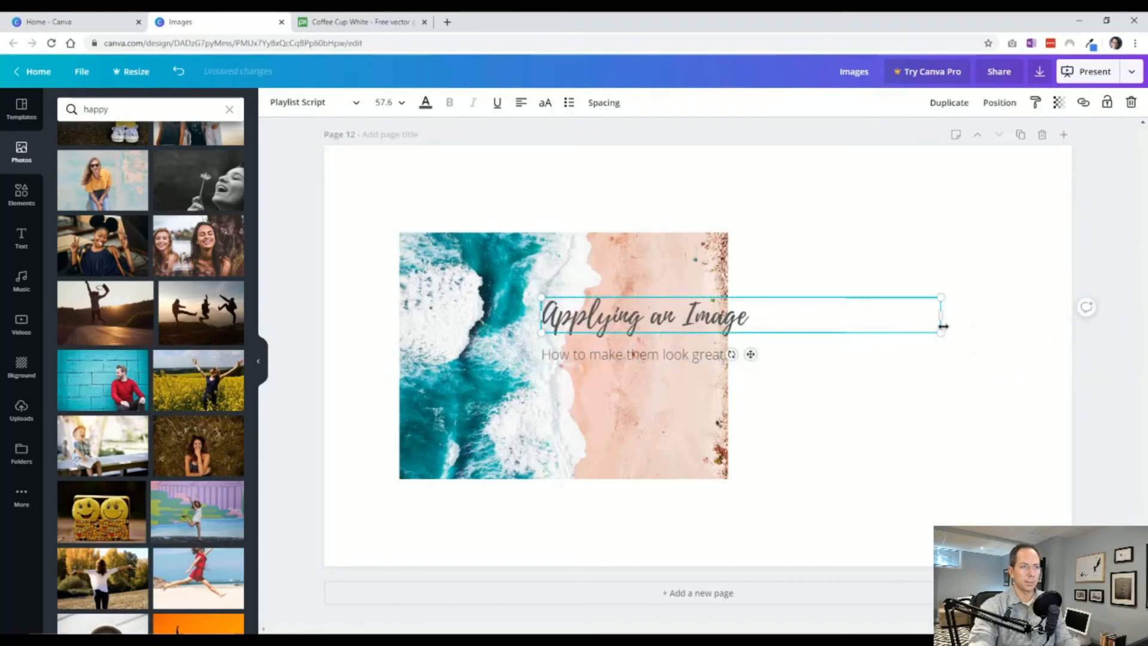
{"action": "left_click_drag", "start_coordinate": [832, 330], "coordinate": [730, 354]}
Move the heading and subheading together into the empty space to the right of the beach photo.
{"action": "left_click", "coordinate": [732, 353]}
{"action": "left_click", "coordinate": [633, 315], "text": "shift"}
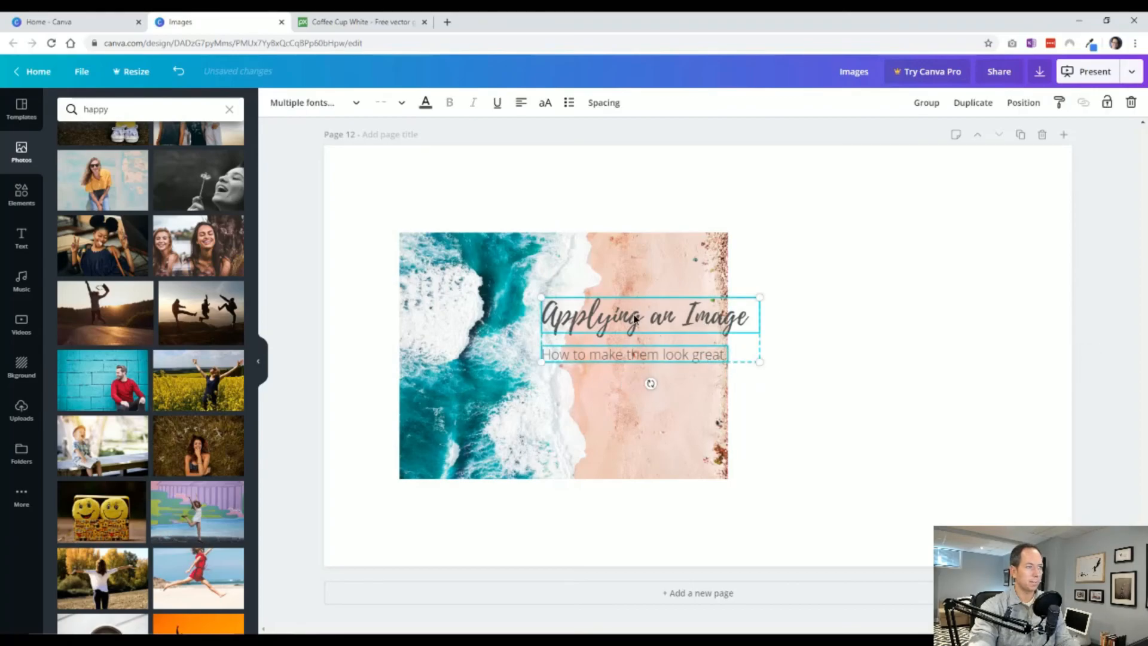
{"action": "left_click_drag", "start_coordinate": [634, 315], "coordinate": [867, 316]}
{"action": "left_click", "coordinate": [841, 287]}
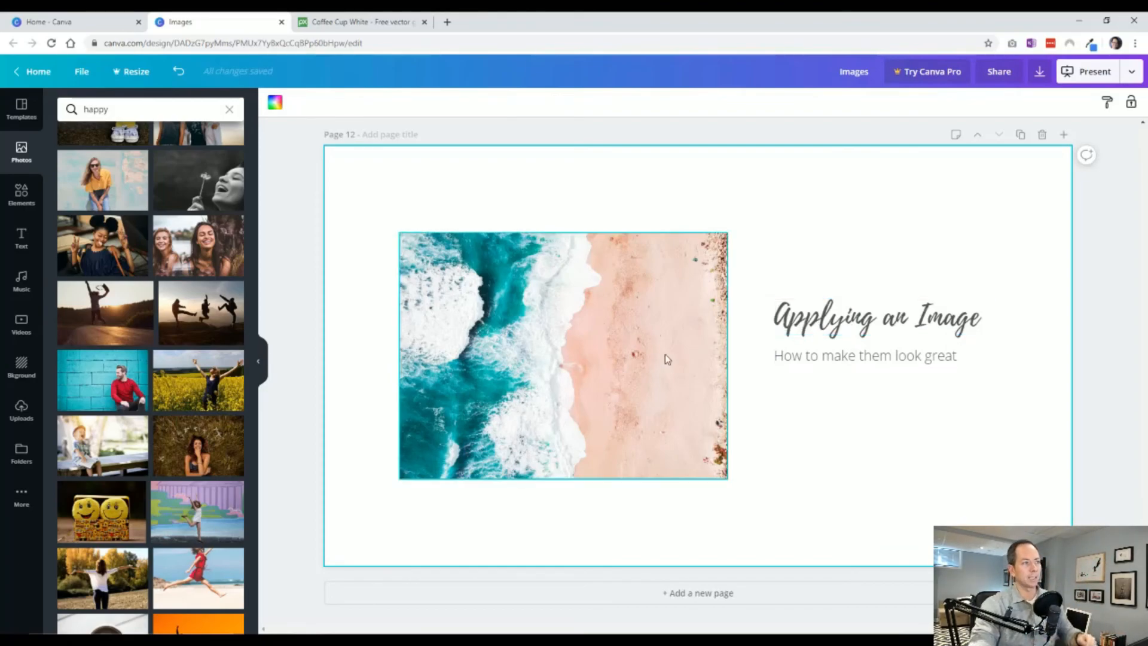
Remove the beach photo from page 12 and search the photo library for "image".
{"action": "left_click", "coordinate": [583, 380]}
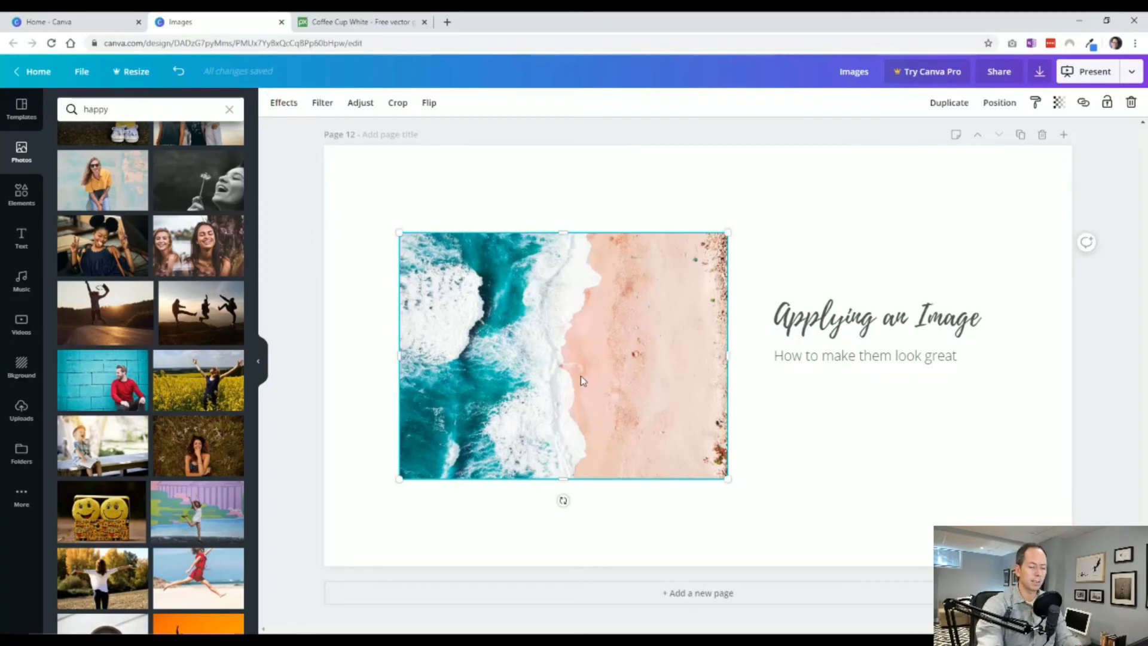
{"action": "key", "text": "Delete"}
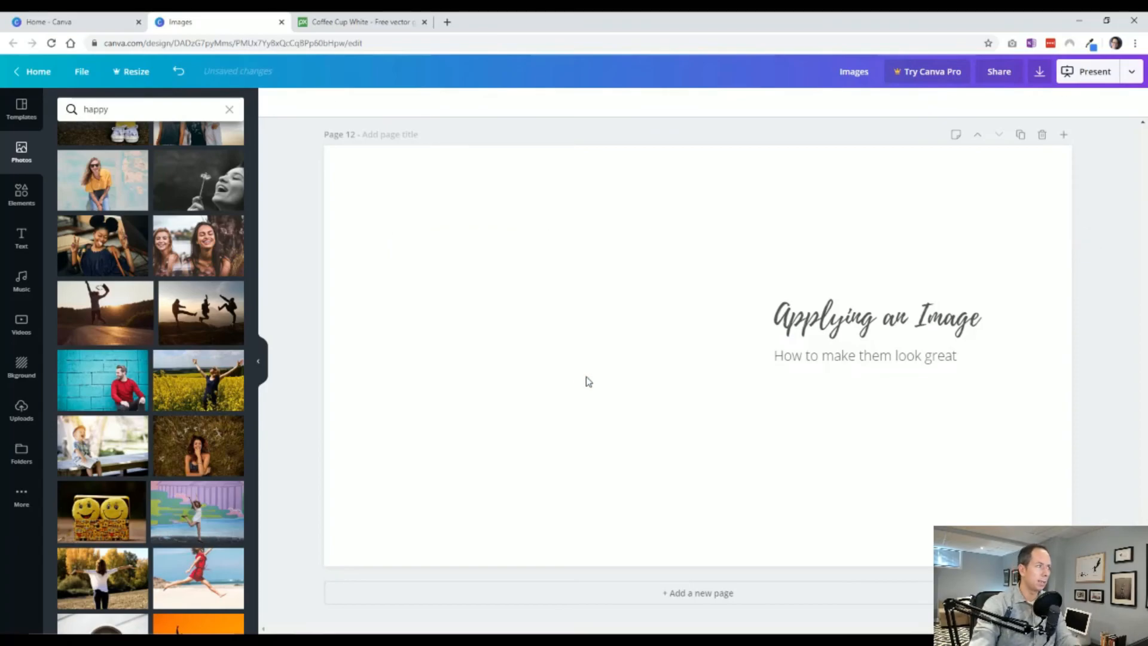
{"action": "left_click", "coordinate": [108, 109]}
{"action": "type", "text": "image"}
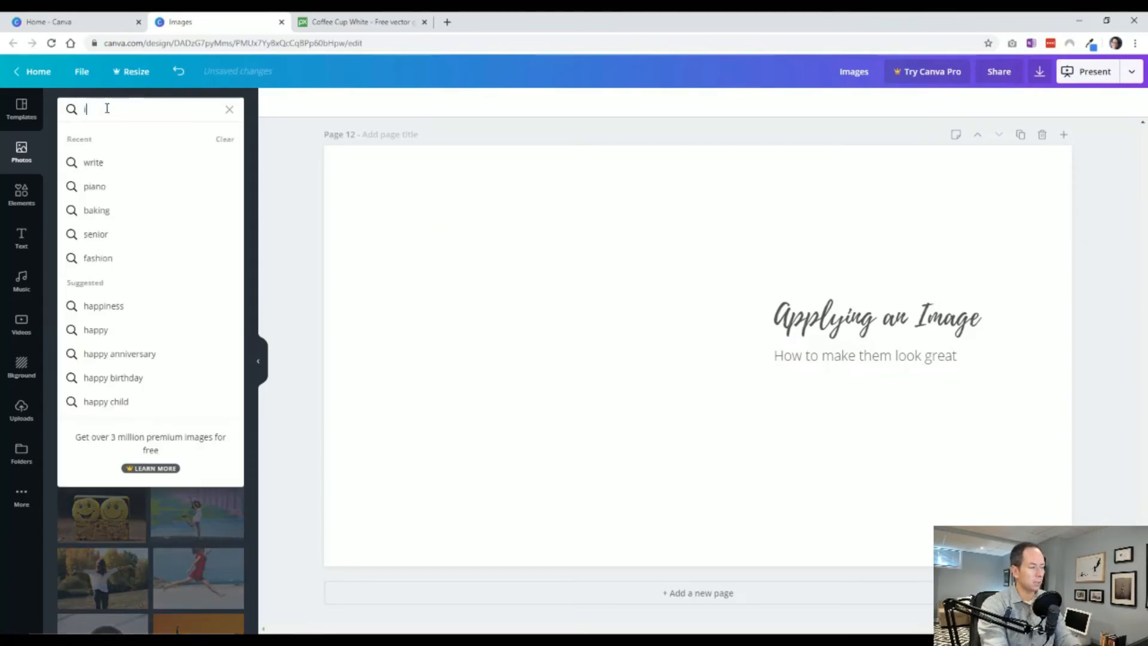
{"action": "key", "text": "Return"}
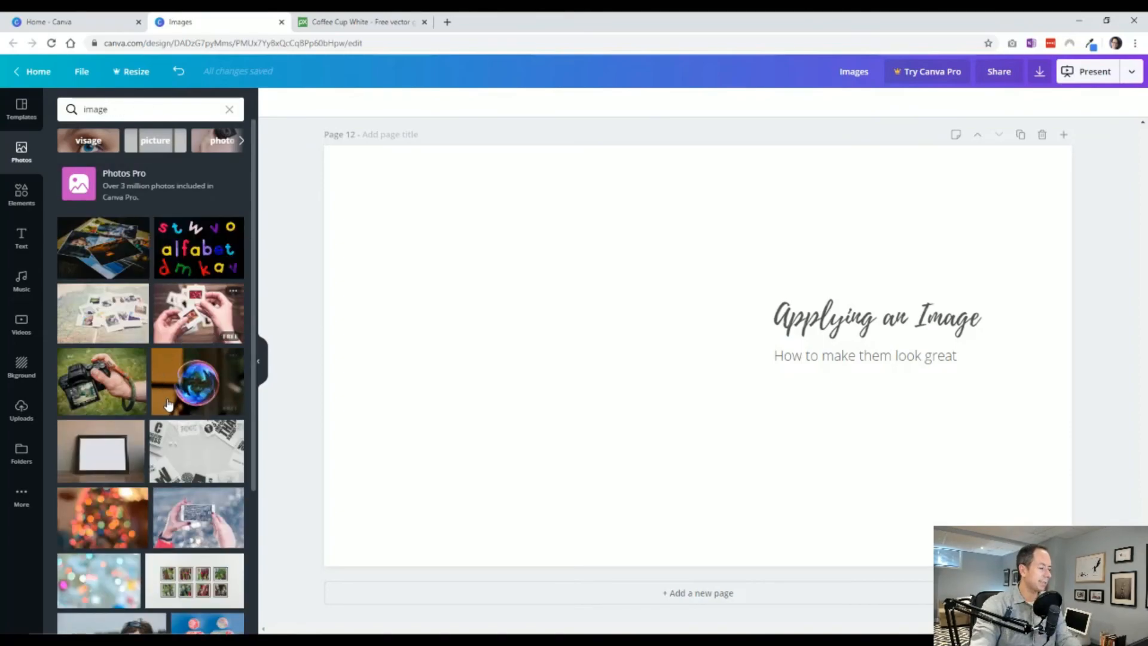
Add the photo of hands holding slides and move it into the page's upper-left corner, slightly overhanging the edges.
{"action": "scroll", "coordinate": [179, 442], "scroll_direction": "down", "scroll_amount": 3}
{"action": "scroll", "coordinate": [182, 451], "scroll_direction": "down", "scroll_amount": 3}
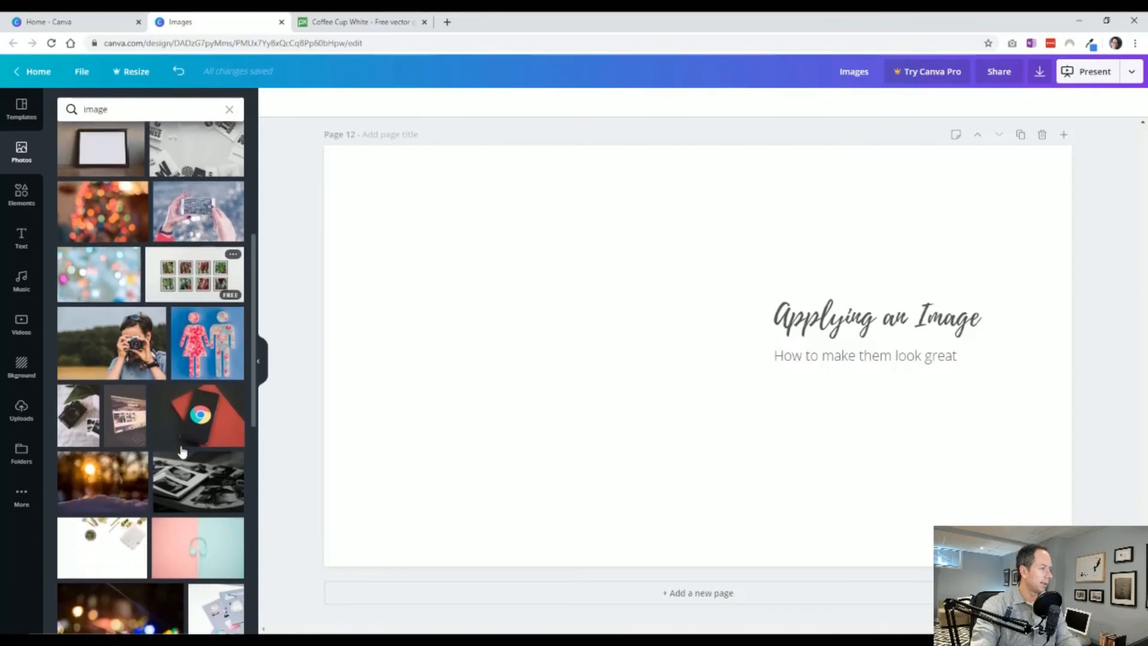
{"action": "scroll", "coordinate": [206, 450], "scroll_direction": "down", "scroll_amount": 2}
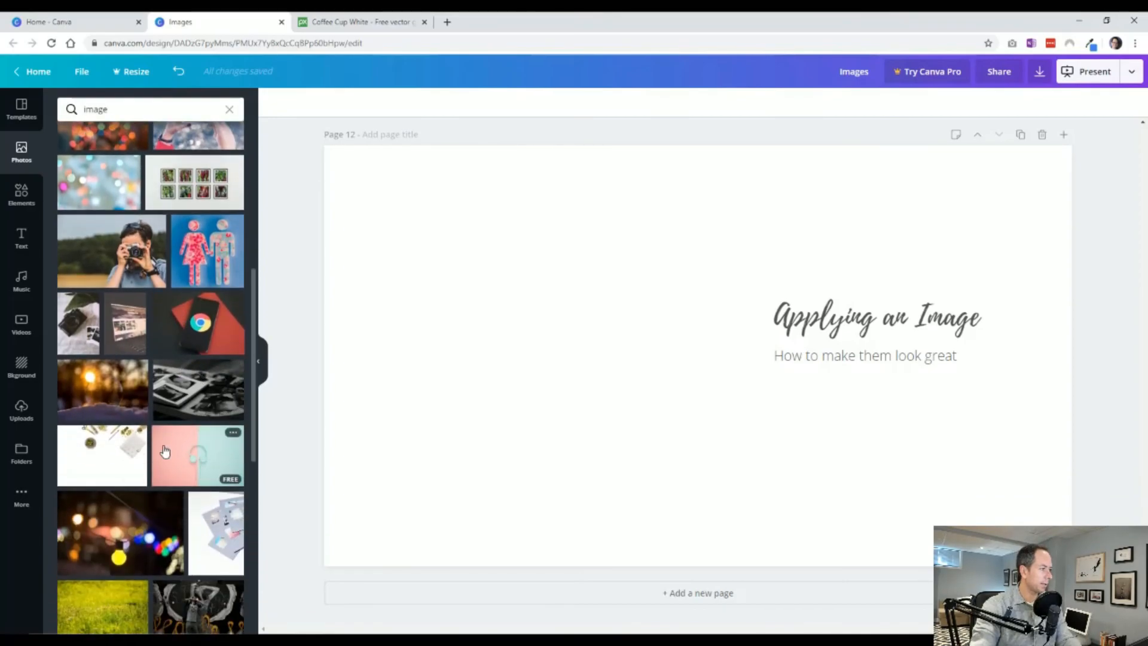
{"action": "scroll", "coordinate": [179, 457], "scroll_direction": "down", "scroll_amount": 3}
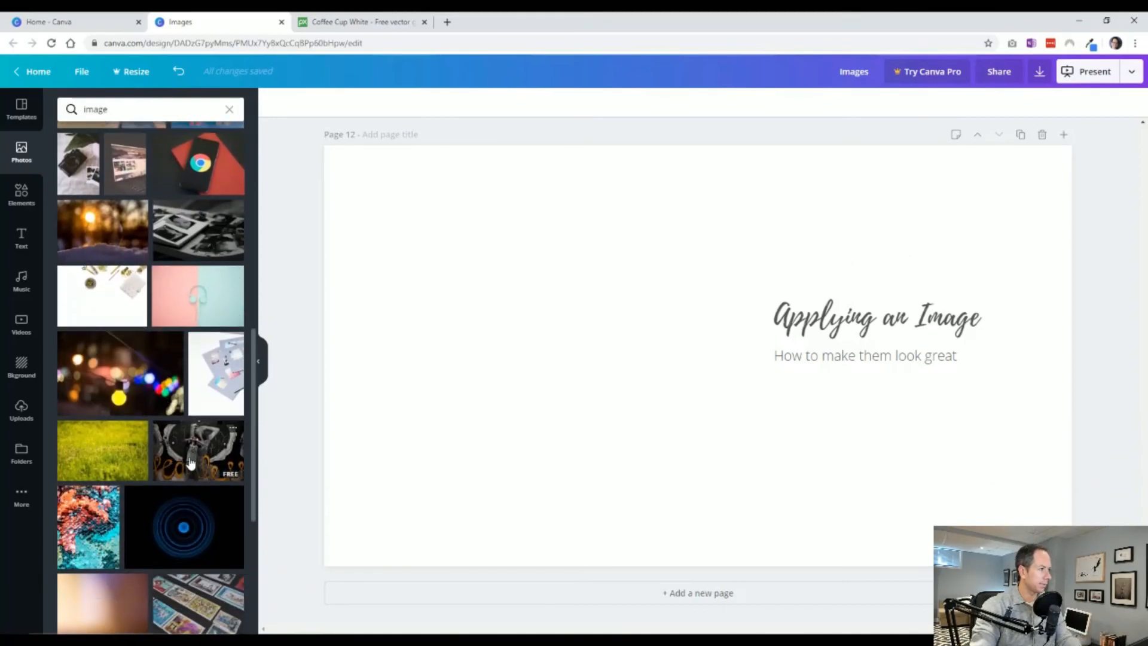
{"action": "left_click", "coordinate": [197, 313]}
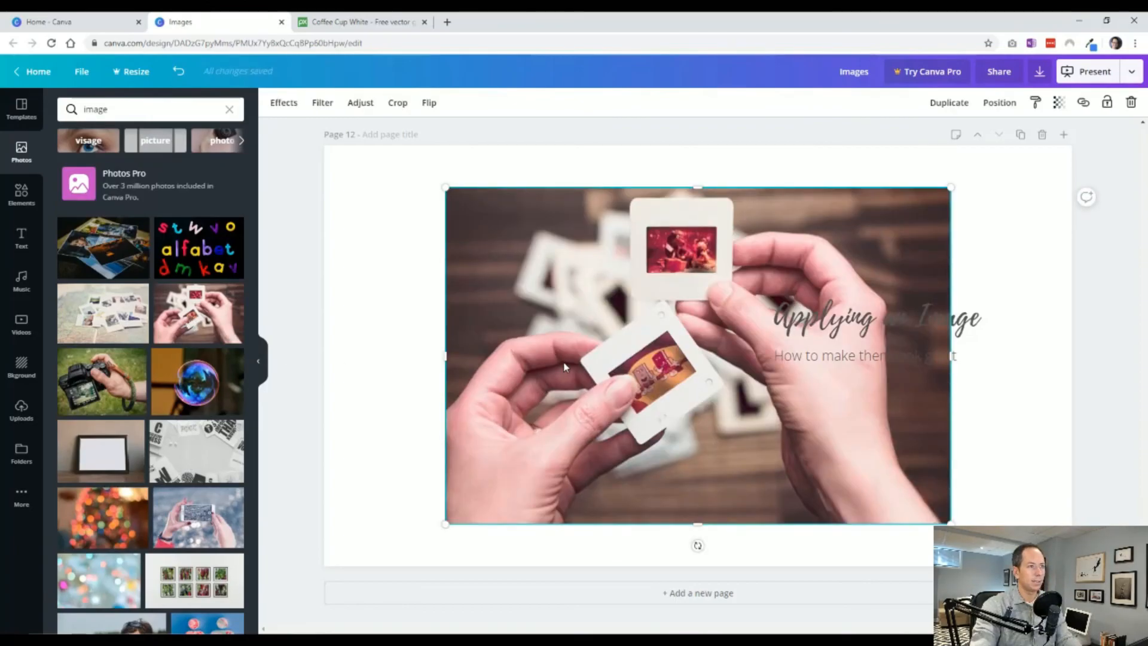
{"action": "left_click_drag", "start_coordinate": [564, 367], "coordinate": [462, 353]}
{"action": "mouse_move", "coordinate": [495, 453]}
{"action": "left_mouse_down"}
{"action": "mouse_move", "coordinate": [478, 450]}
{"action": "mouse_move", "coordinate": [496, 457]}
{"action": "left_mouse_up"}
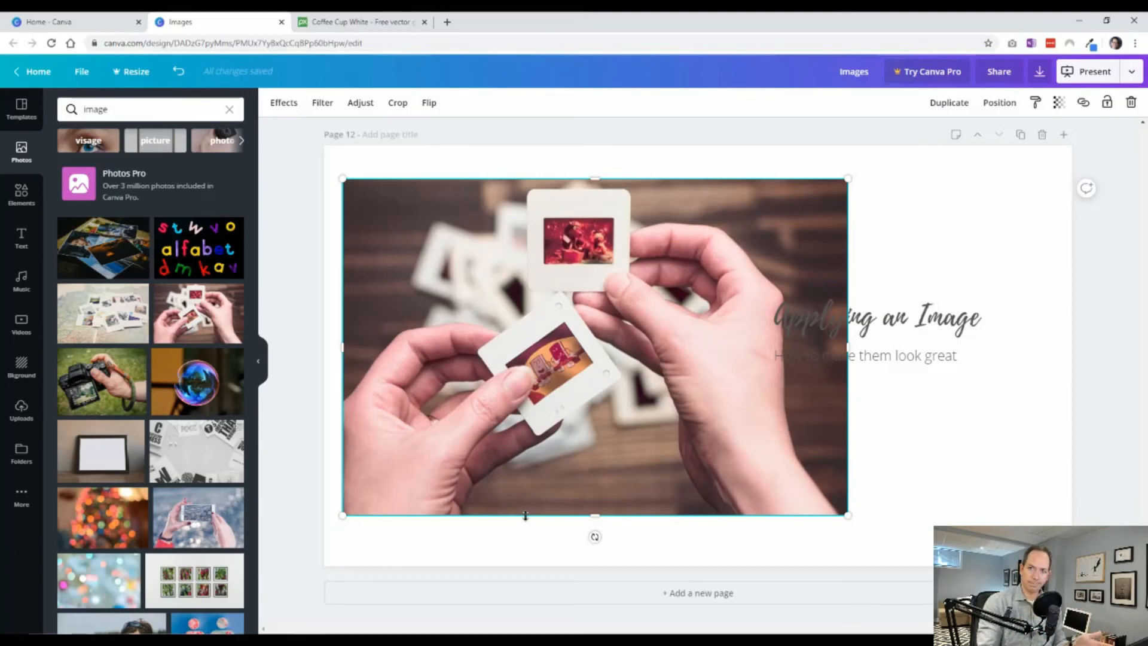
{"action": "left_click_drag", "start_coordinate": [544, 333], "coordinate": [491, 295]}
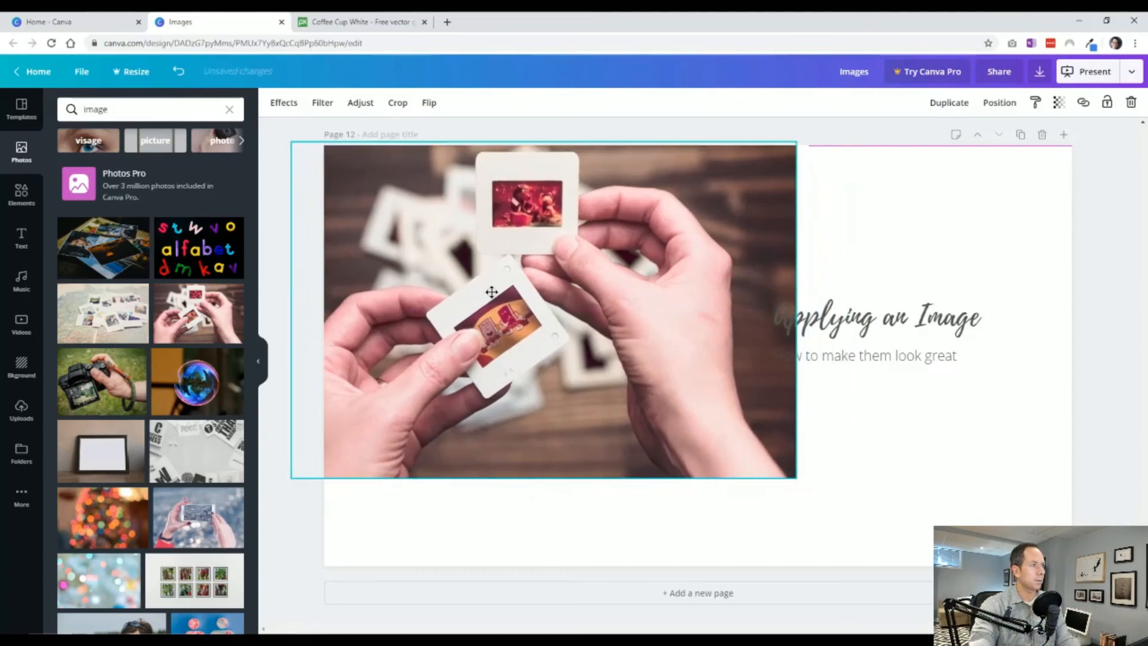
{"action": "left_click_drag", "start_coordinate": [789, 307], "coordinate": [694, 307]}
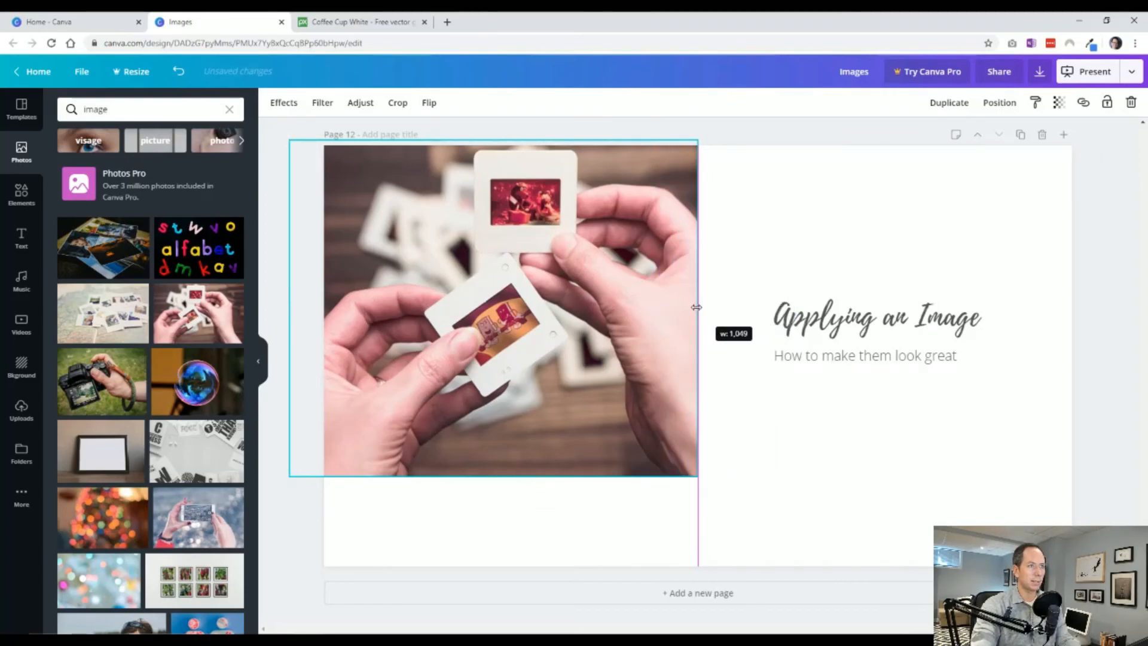
{"action": "left_click_drag", "start_coordinate": [697, 307], "coordinate": [697, 306]}
{"action": "key", "text": "ctrl+z"}
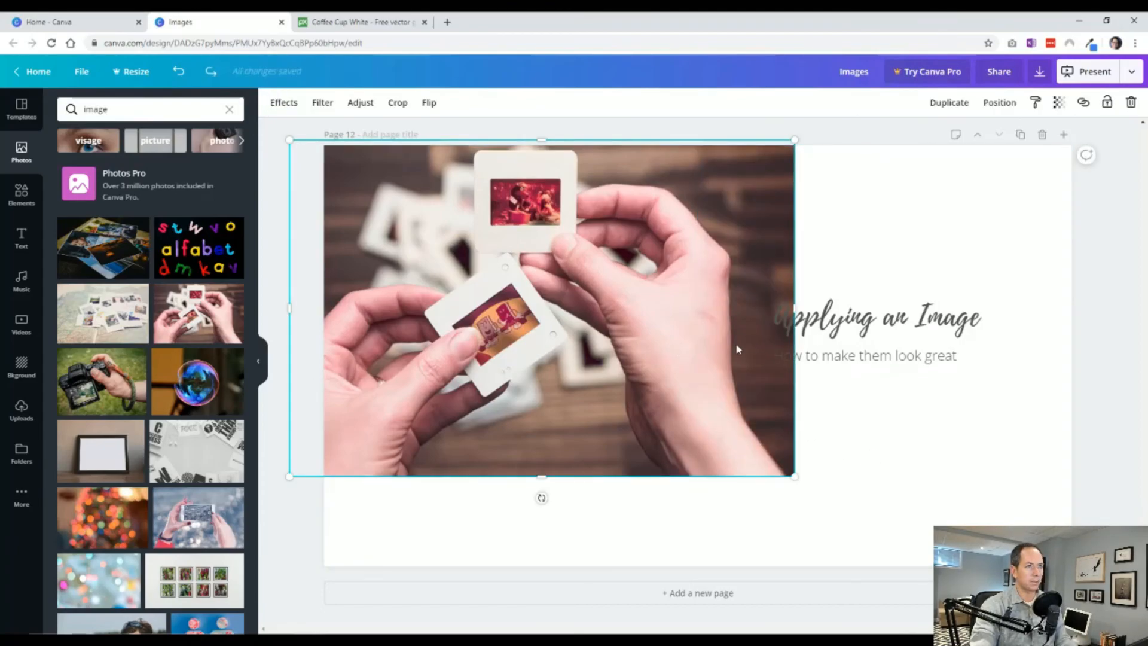
Scale the slides photo down slightly, narrow it to the page's vertical centre line and stretch it down past the page's bottom edge.
{"action": "mouse_move", "coordinate": [790, 474]}
{"action": "left_mouse_down"}
{"action": "mouse_move", "coordinate": [661, 389]}
{"action": "mouse_move", "coordinate": [783, 469]}
{"action": "left_mouse_up"}
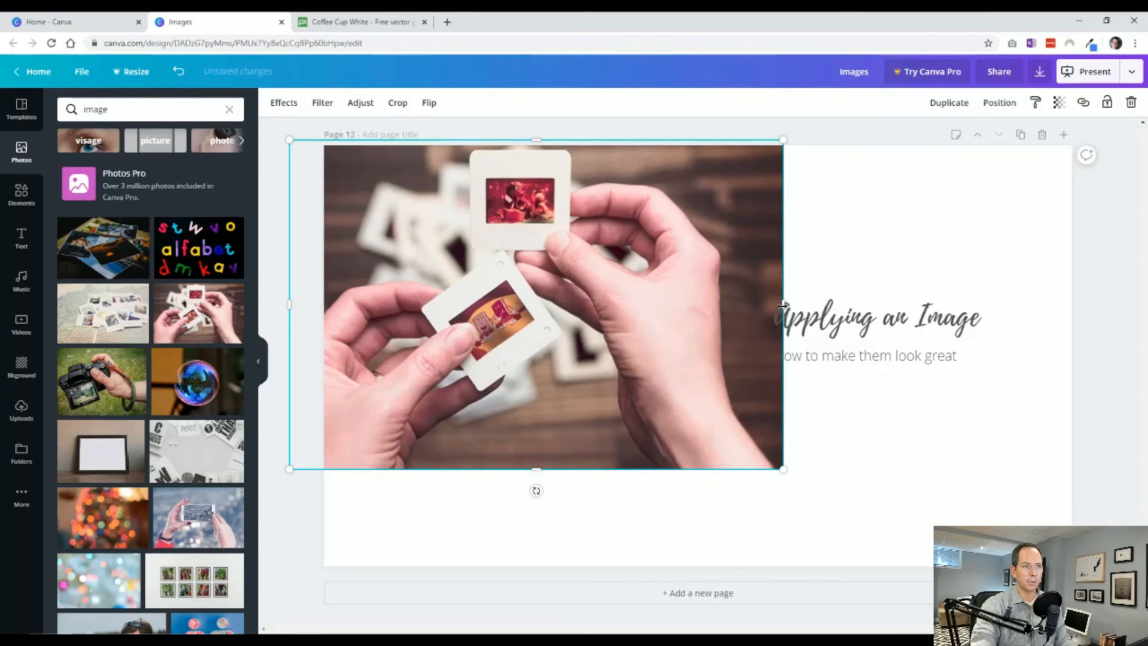
{"action": "left_click_drag", "start_coordinate": [782, 304], "coordinate": [733, 306]}
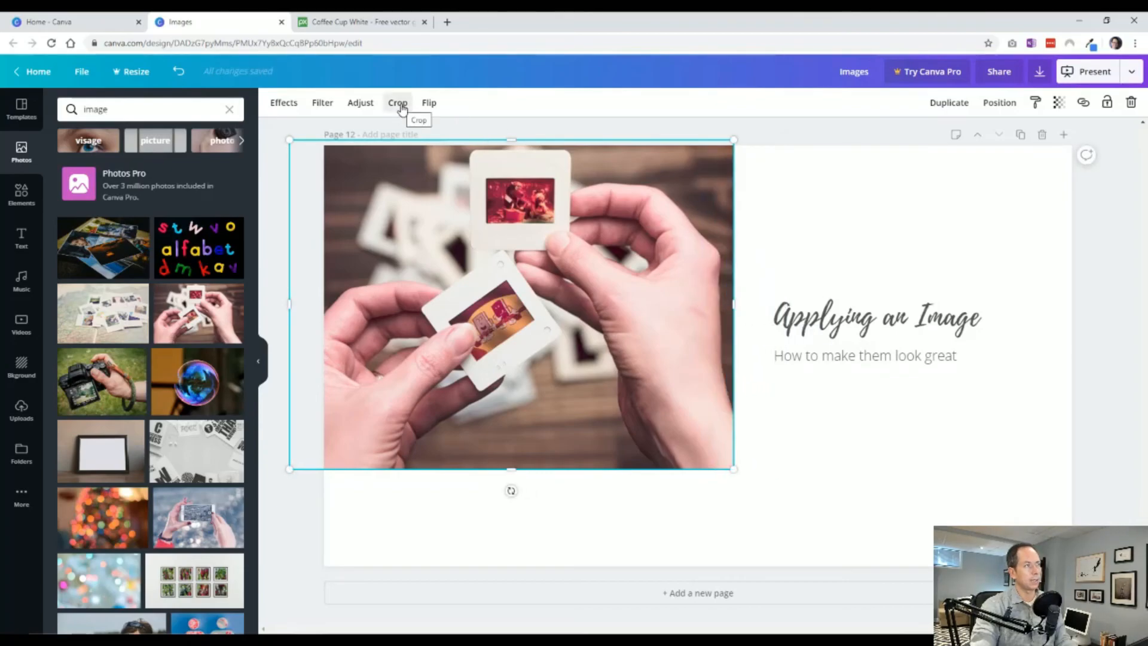
{"action": "left_click_drag", "start_coordinate": [736, 304], "coordinate": [701, 306]}
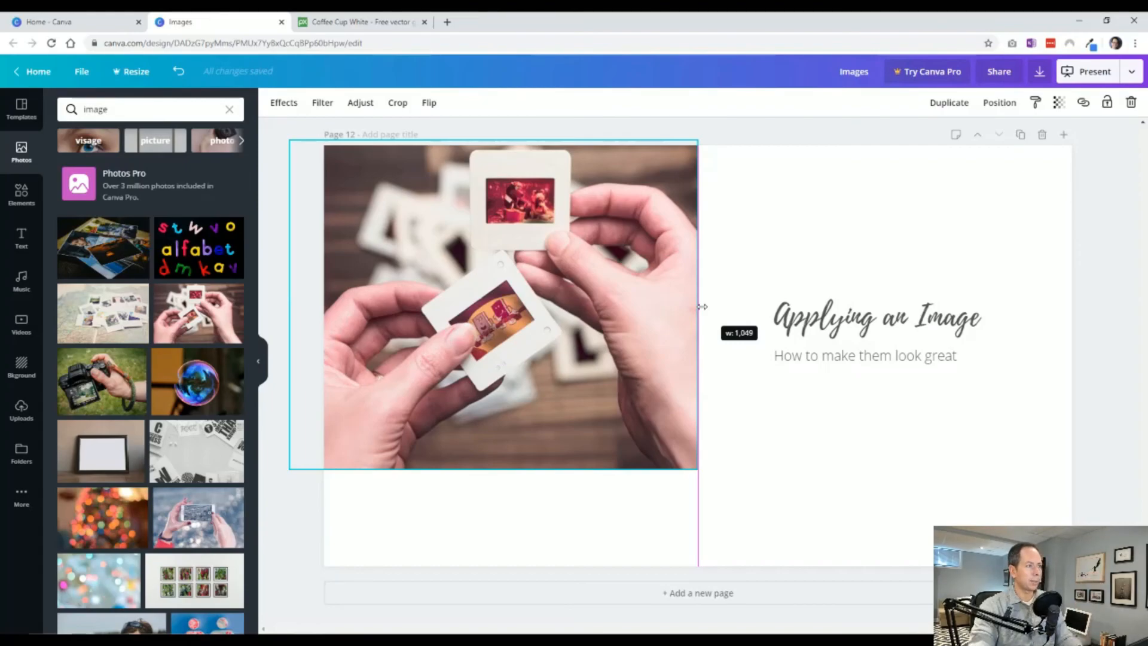
{"action": "left_click_drag", "start_coordinate": [702, 307], "coordinate": [702, 307]}
{"action": "left_click_drag", "start_coordinate": [493, 469], "coordinate": [493, 572]}
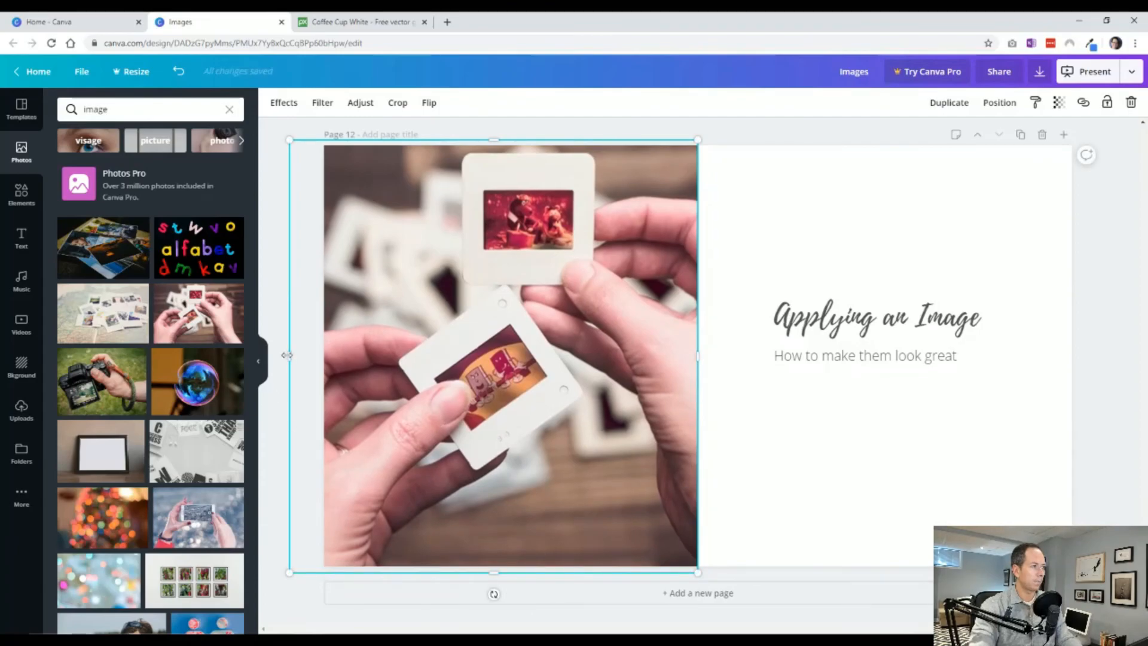
Trim the photo's left side to the page edge and shift the picture to the right within its crop.
{"action": "left_click_drag", "start_coordinate": [289, 357], "coordinate": [322, 358]}
{"action": "left_click", "coordinate": [322, 411]}
{"action": "double_click", "coordinate": [471, 392]}
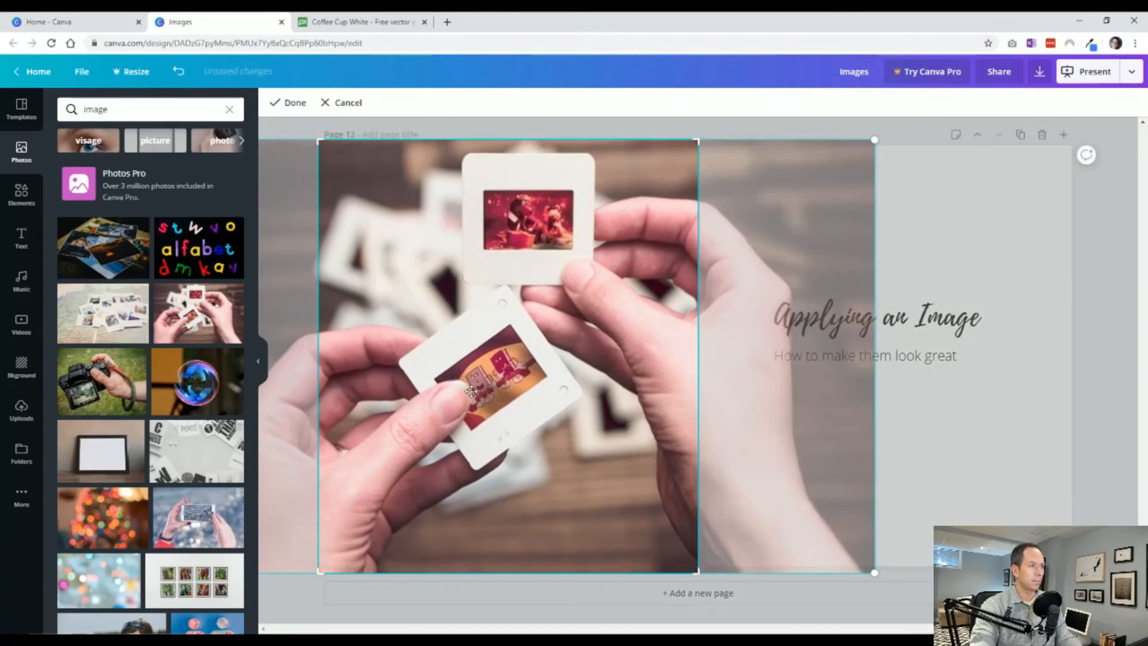
{"action": "left_click_drag", "start_coordinate": [509, 381], "coordinate": [550, 381]}
{"action": "left_click", "coordinate": [1024, 481]}
Enlarge the "Applying an Image" heading to about size 75.6 and place it above the subheading.
{"action": "left_click", "coordinate": [913, 355]}
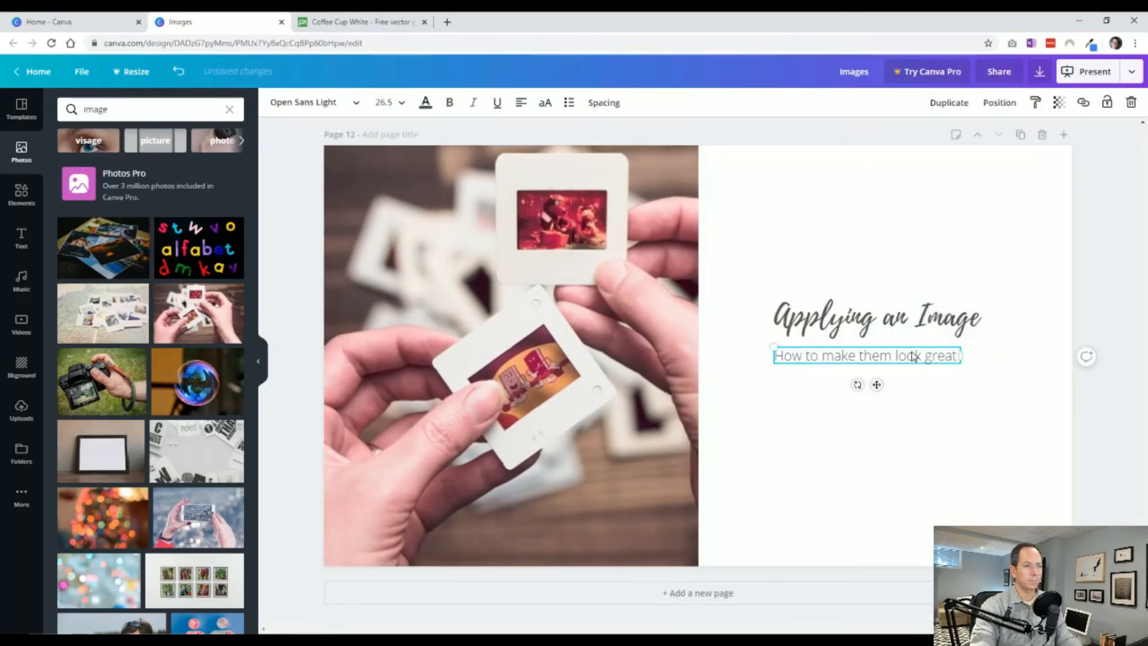
{"action": "left_click", "coordinate": [924, 326]}
{"action": "left_click_drag", "start_coordinate": [995, 299], "coordinate": [1059, 289]}
{"action": "left_click_drag", "start_coordinate": [899, 313], "coordinate": [869, 311]}
Centre-align the heading and subheading text and position the subheading close beneath the heading.
{"action": "left_click", "coordinate": [878, 362]}
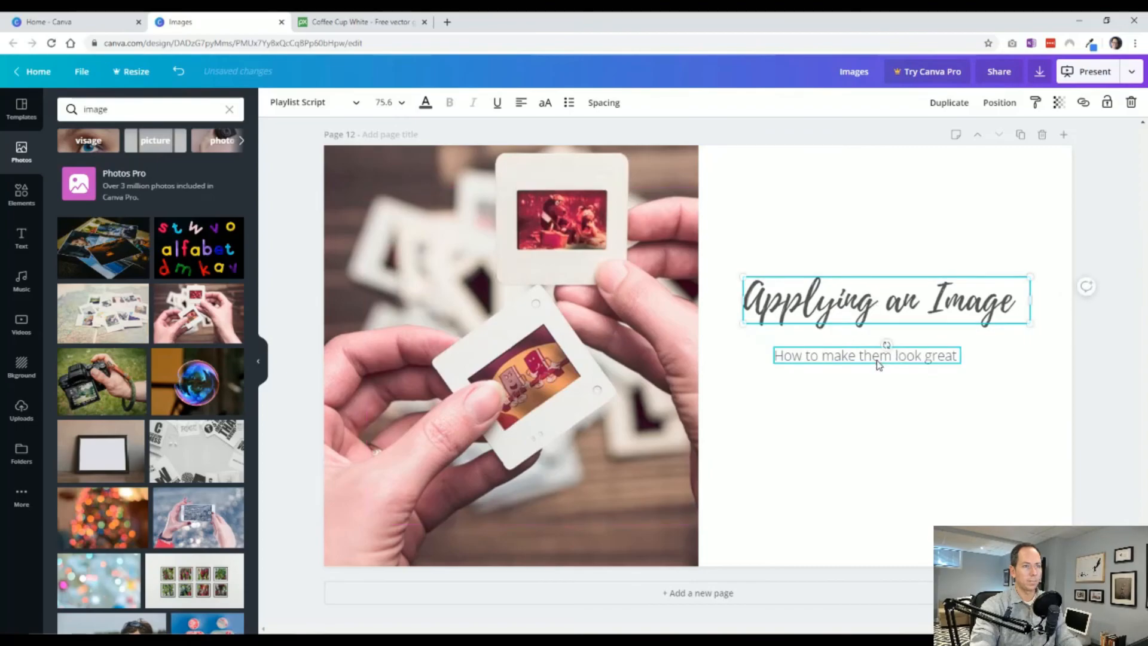
{"action": "left_click", "coordinate": [867, 314], "text": "shift"}
{"action": "left_click", "coordinate": [521, 103]}
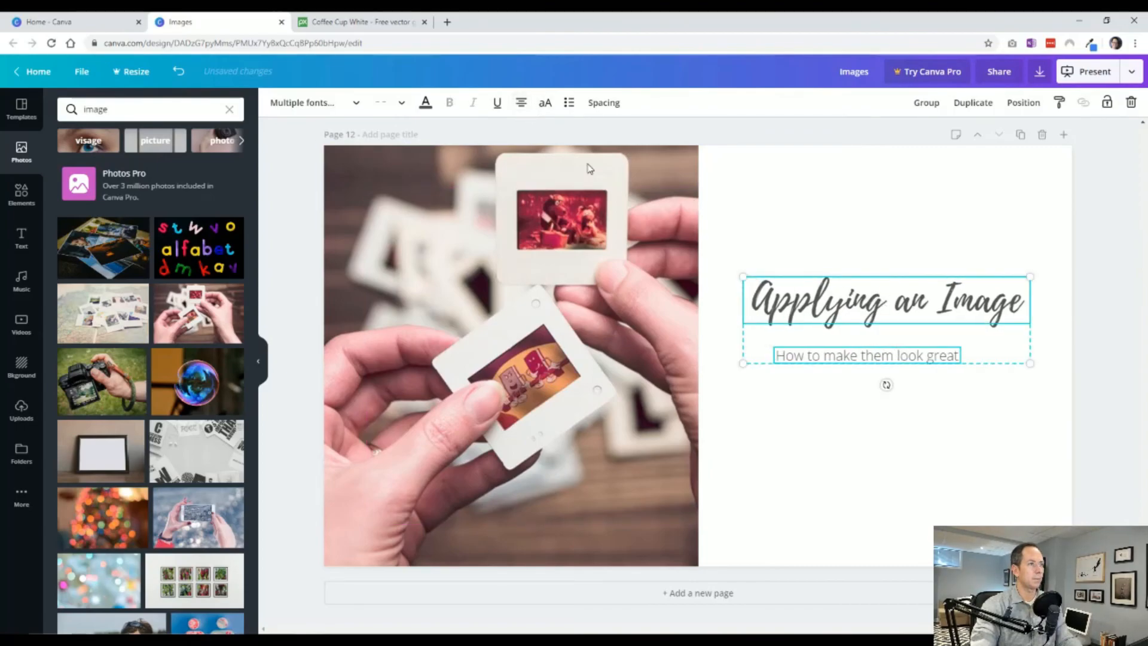
{"action": "left_click", "coordinate": [879, 382]}
{"action": "left_click", "coordinate": [848, 359]}
{"action": "left_click_drag", "start_coordinate": [847, 359], "coordinate": [863, 349]}
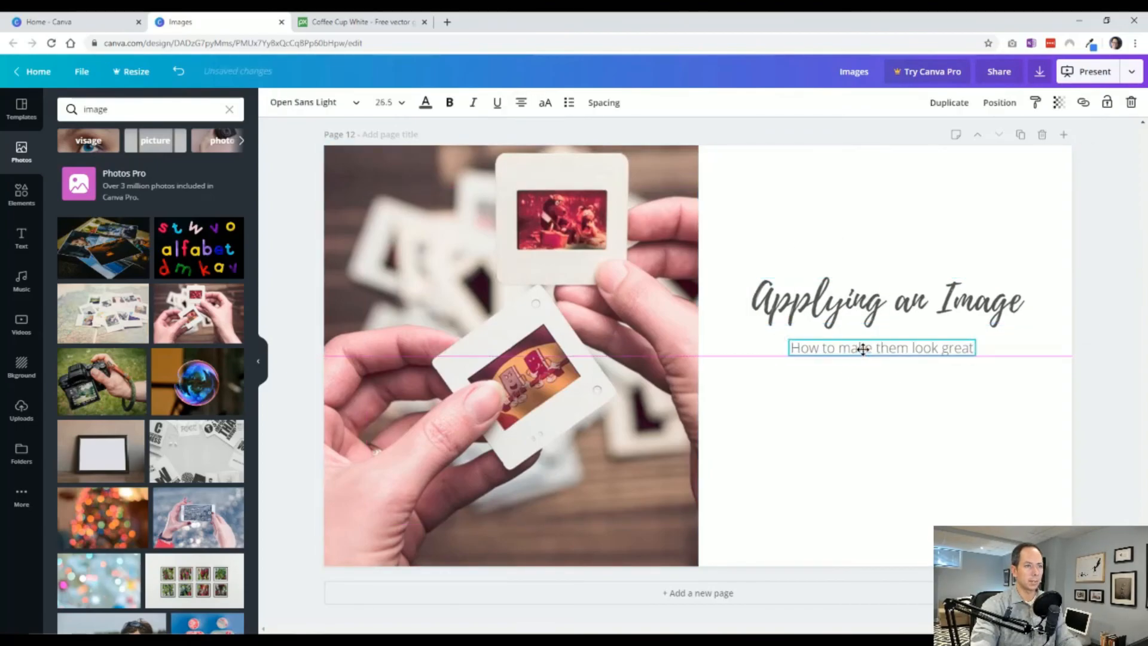
Move the heading and subheading down together to the vertical middle of the white half of the page.
{"action": "left_click", "coordinate": [869, 308], "text": "shift"}
{"action": "left_click_drag", "start_coordinate": [868, 307], "coordinate": [869, 340]}
{"action": "left_click", "coordinate": [1006, 454]}
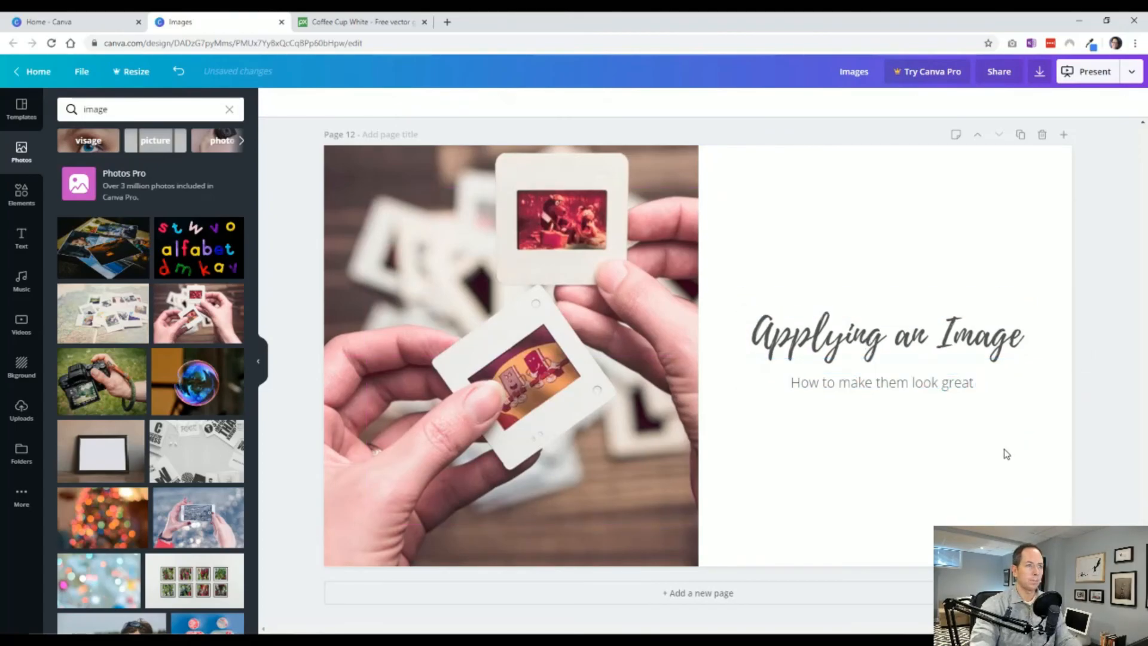
{"action": "left_click", "coordinate": [936, 384]}
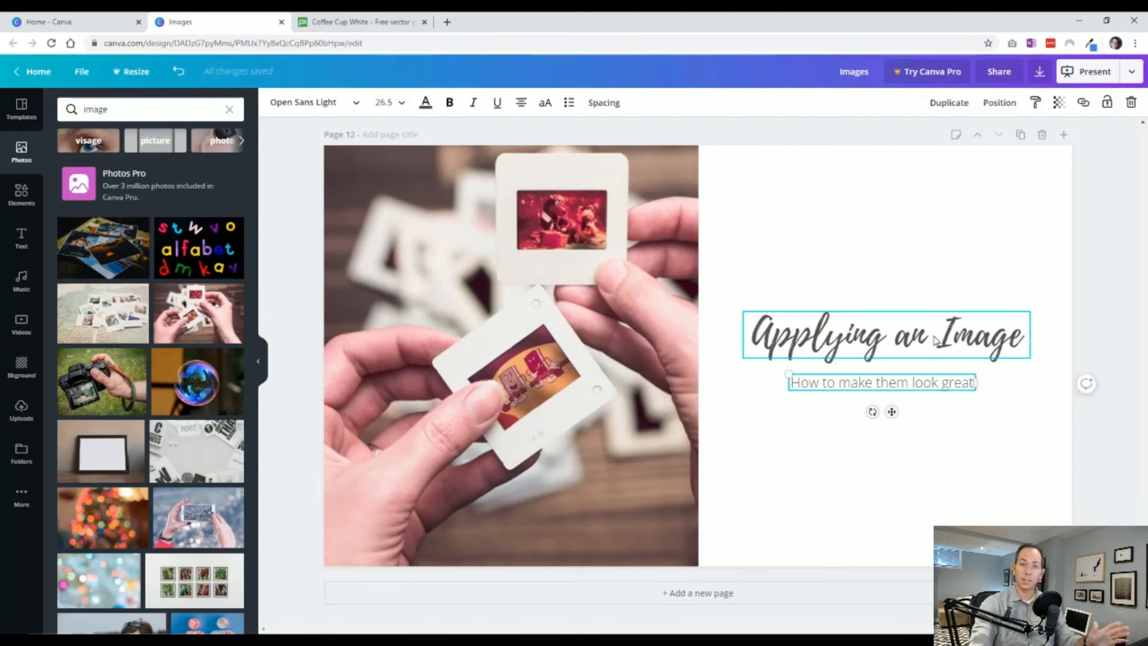
{"action": "left_click", "coordinate": [1123, 314]}
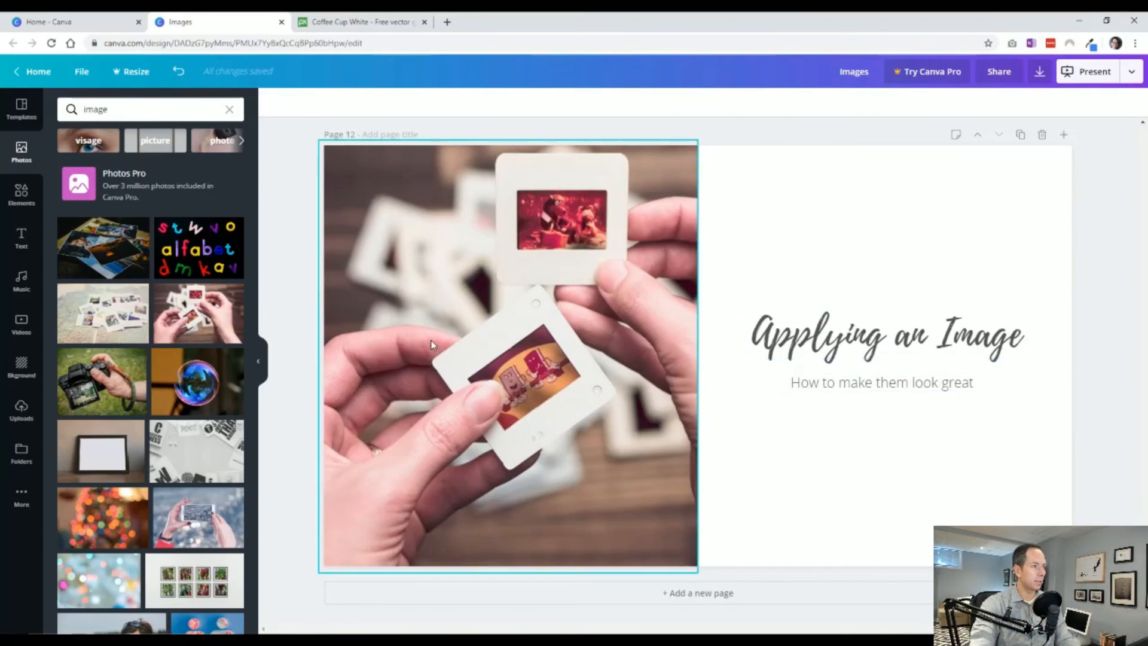
Search the elements for "square" and add the plain solid grey square to page 12.
{"action": "left_click", "coordinate": [28, 201]}
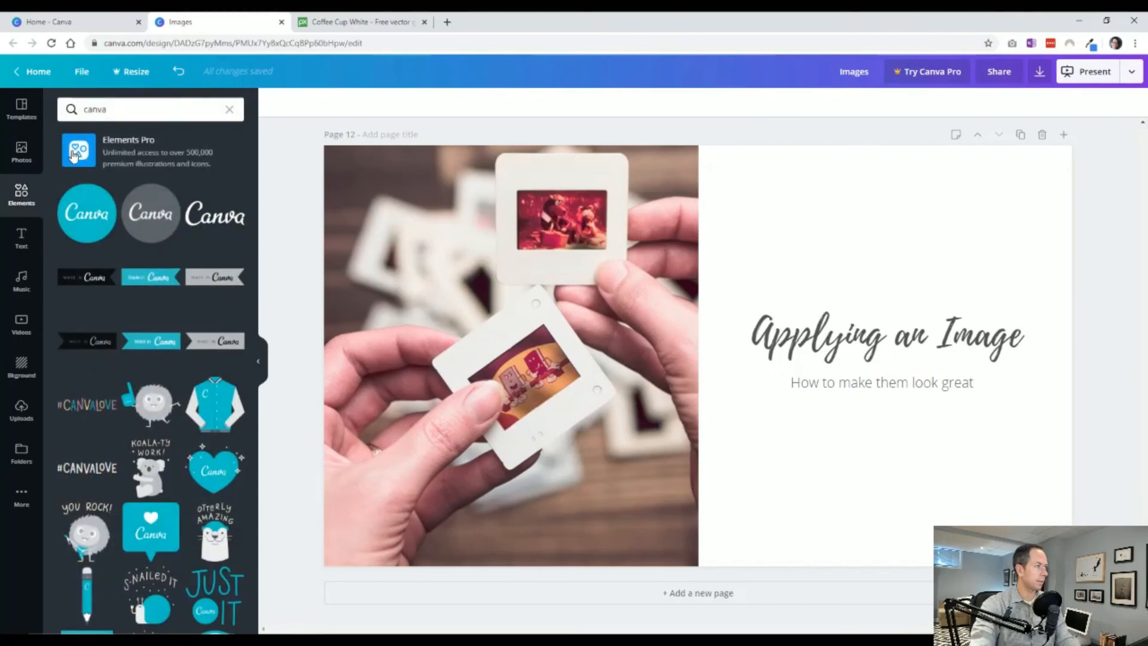
{"action": "double_click", "coordinate": [111, 109]}
{"action": "type", "text": "square"}
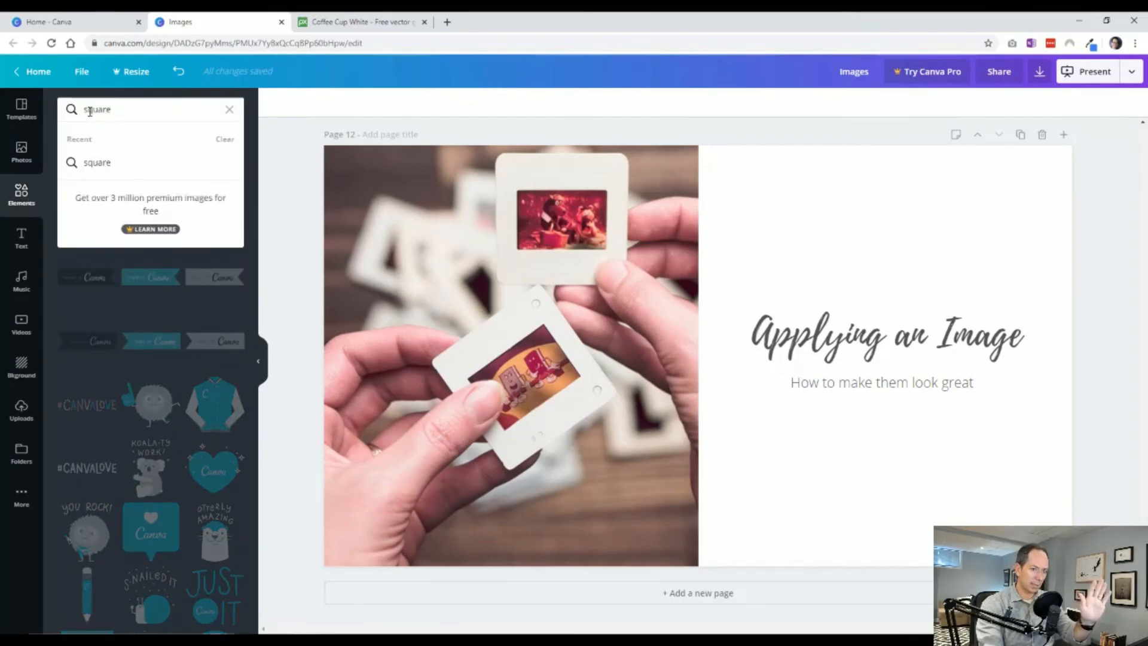
{"action": "key", "text": "Return"}
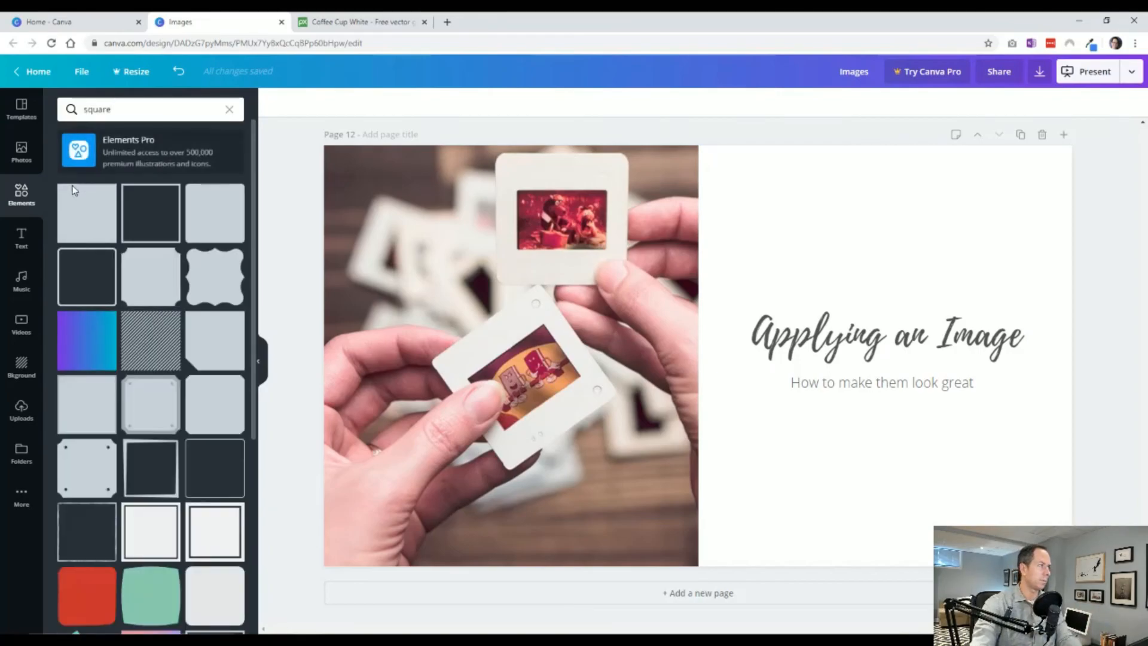
{"action": "left_click", "coordinate": [84, 218]}
Align the square with the page's upper-left corner and stretch it to cover the whole slides photo.
{"action": "left_click_drag", "start_coordinate": [524, 209], "coordinate": [389, 174]}
{"action": "left_click_drag", "start_coordinate": [661, 314], "coordinate": [699, 315]}
{"action": "left_click_drag", "start_coordinate": [510, 510], "coordinate": [503, 566]}
Colour the square with the orange brand colour and set its transparency to 54.
{"action": "left_click", "coordinate": [275, 102]}
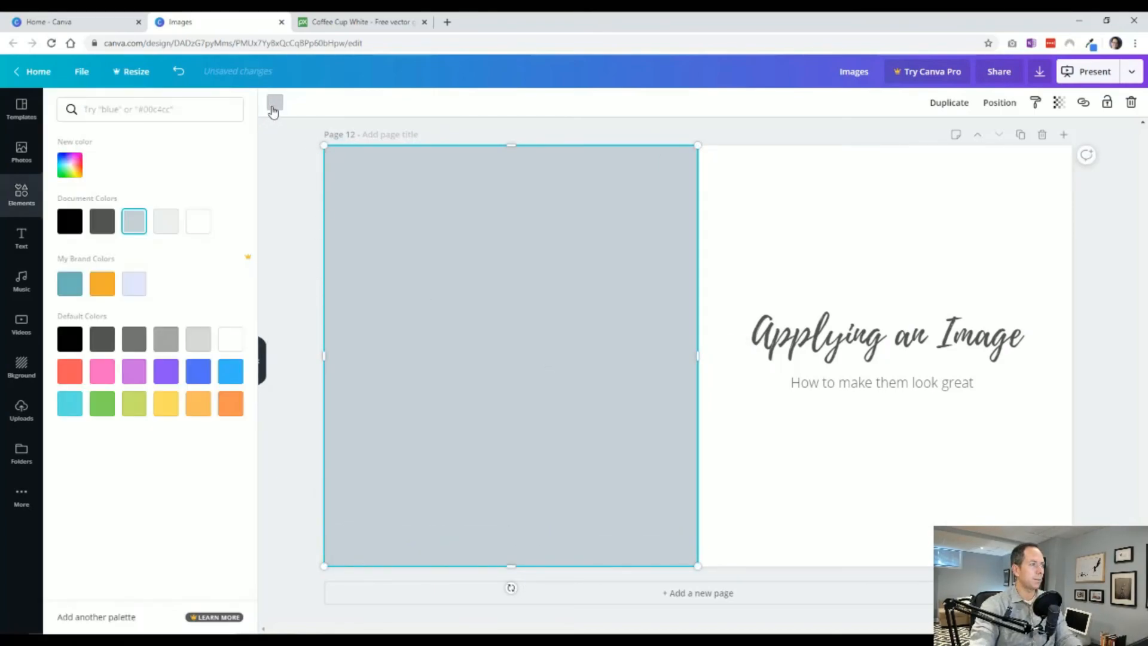
{"action": "left_click", "coordinate": [102, 283]}
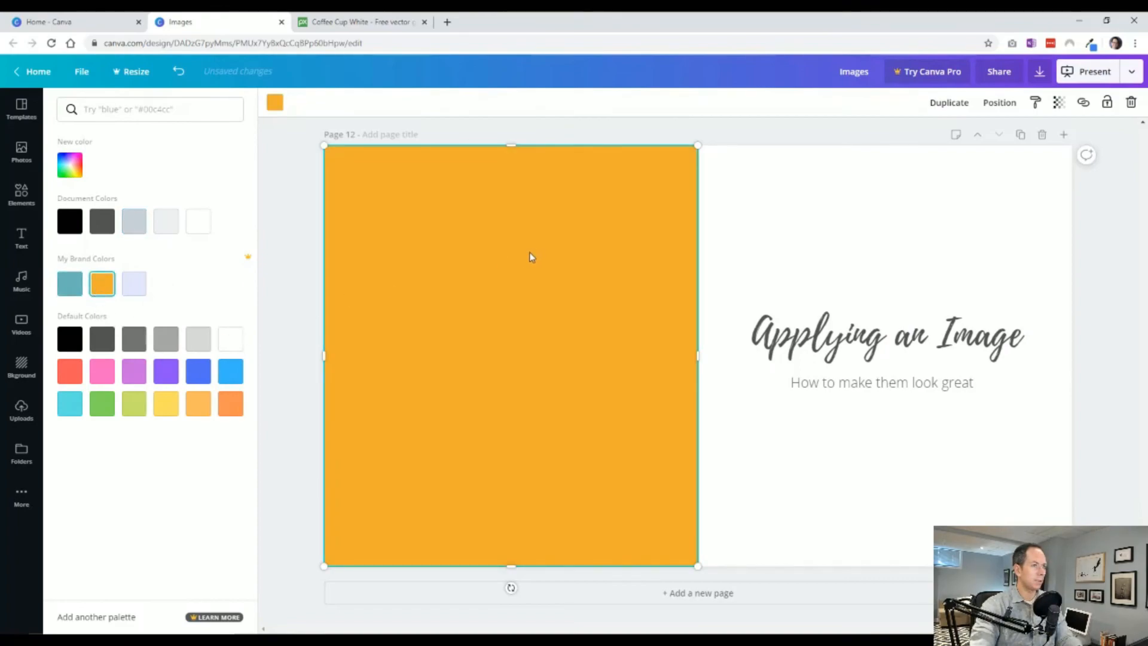
{"action": "left_click", "coordinate": [1058, 103]}
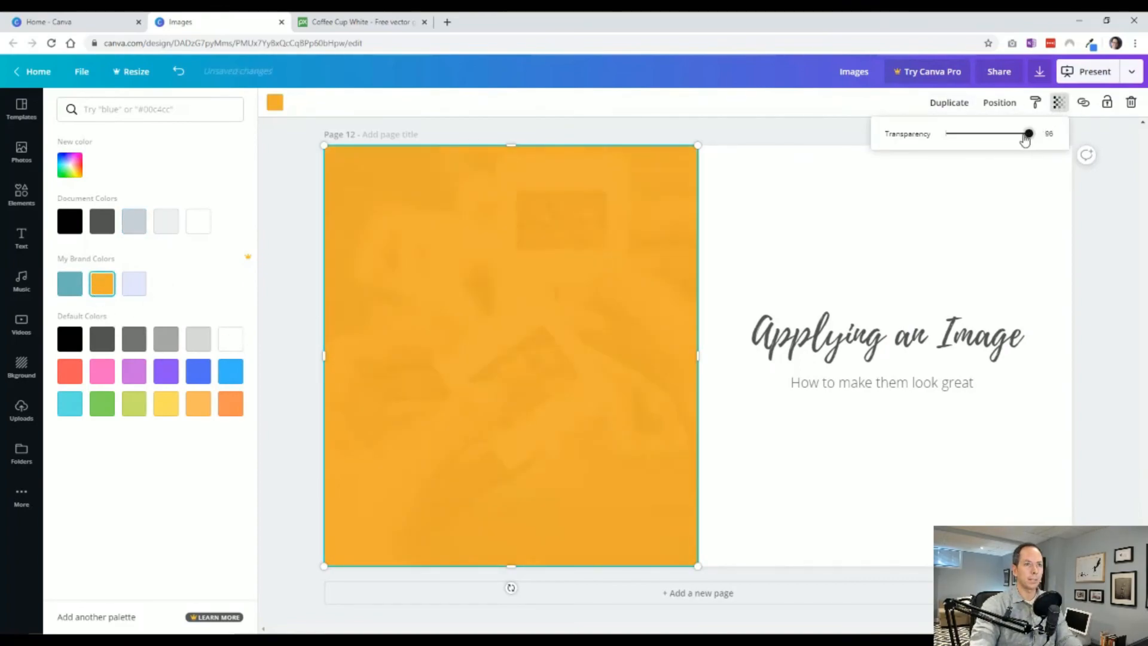
{"action": "left_click_drag", "start_coordinate": [1025, 138], "coordinate": [992, 134]}
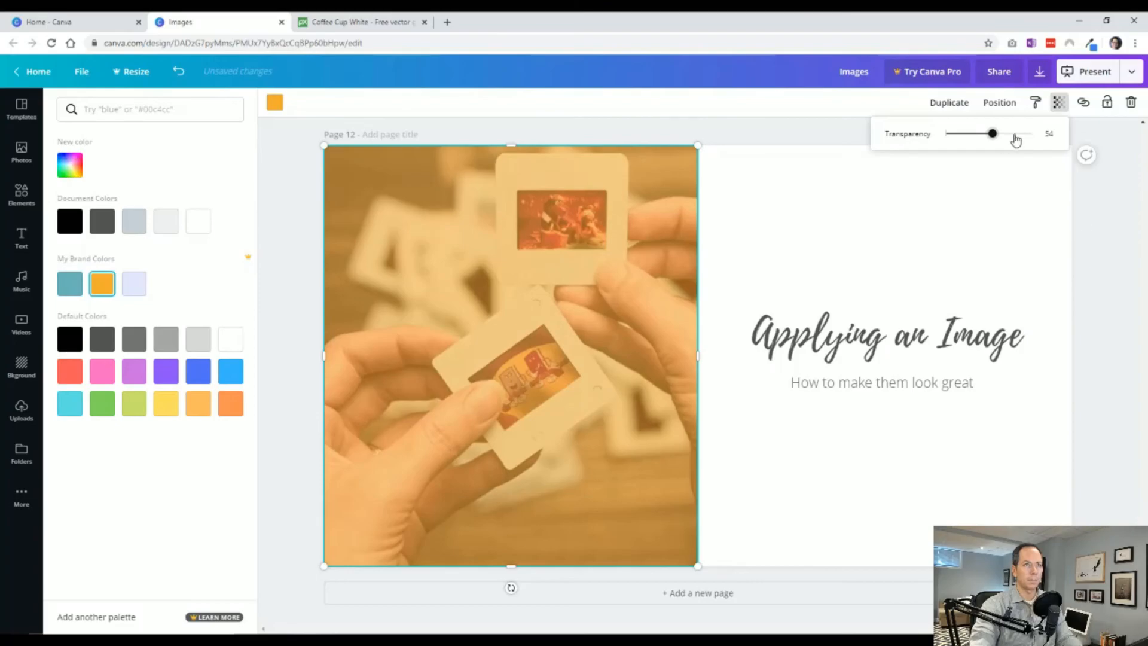
{"action": "left_click", "coordinate": [1117, 294]}
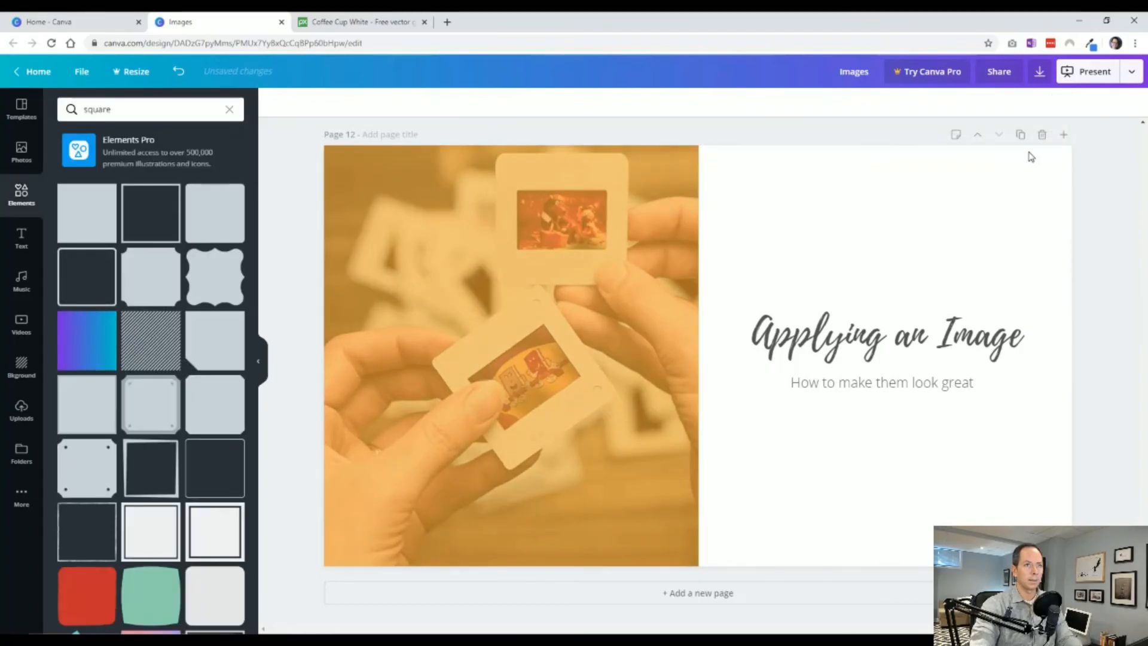
Duplicate page 12 and delete the orange overlay from the original page.
{"action": "left_click", "coordinate": [1020, 135]}
{"action": "scroll", "coordinate": [687, 287], "scroll_direction": "up", "scroll_amount": 5}
{"action": "left_click", "coordinate": [624, 302]}
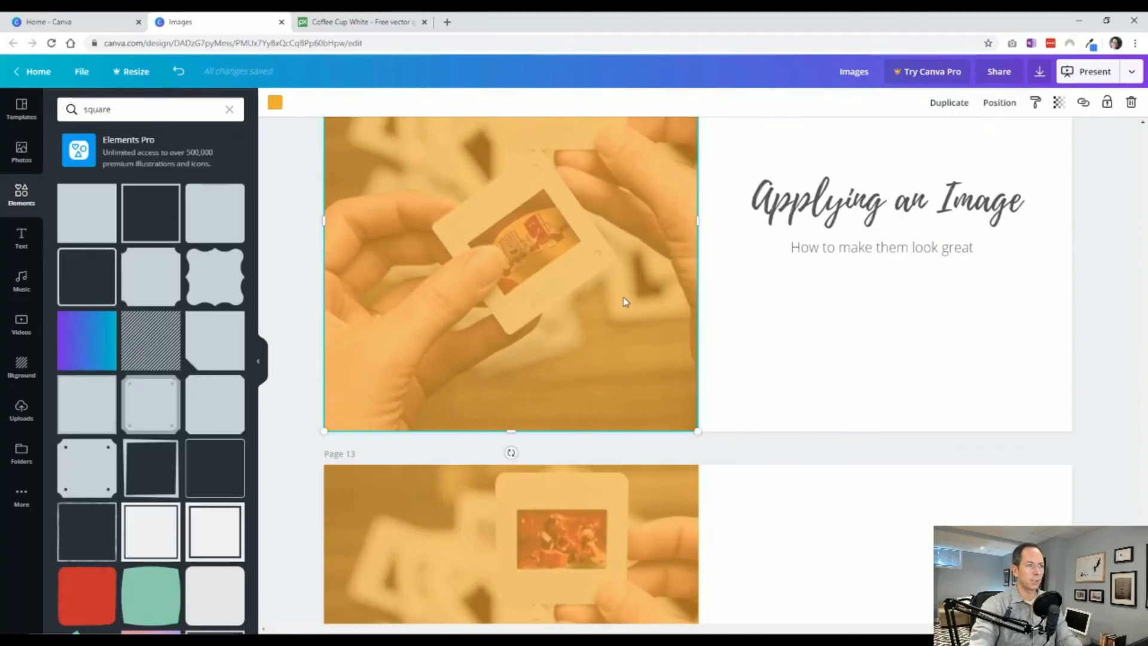
{"action": "key", "text": "Delete"}
{"action": "scroll", "coordinate": [625, 302], "scroll_direction": "up", "scroll_amount": 3}
Enlarge the script heading on page 12 to about 819 px wide, centre it with the subheading, and raise both slightly.
{"action": "left_click", "coordinate": [997, 372]}
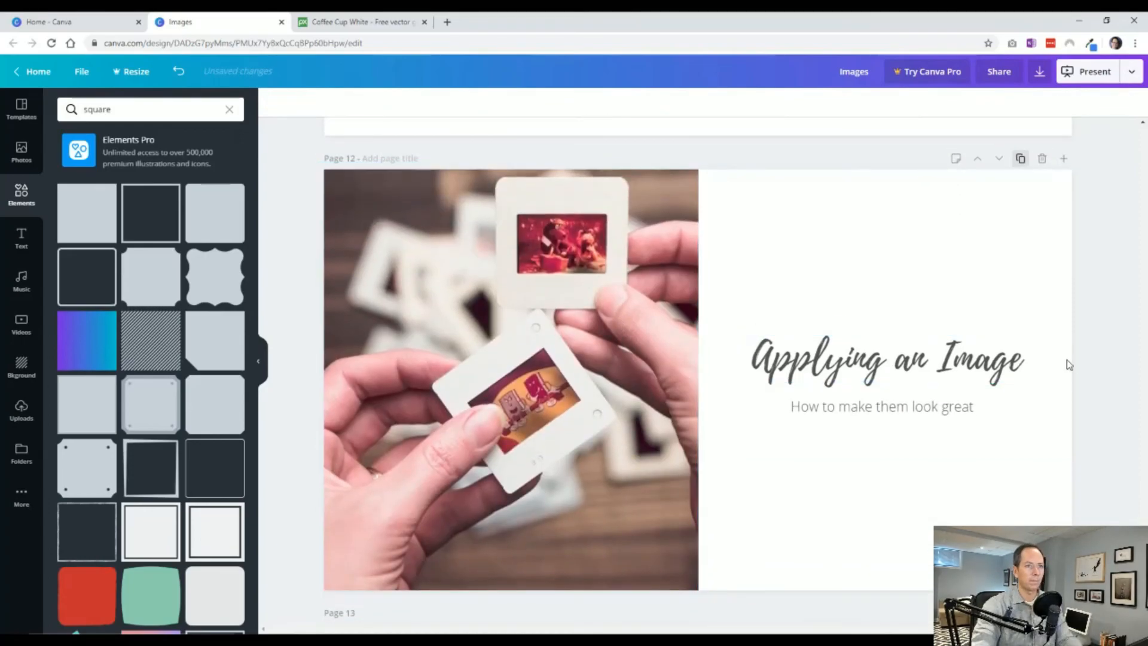
{"action": "left_click_drag", "start_coordinate": [1028, 344], "coordinate": [1040, 328]}
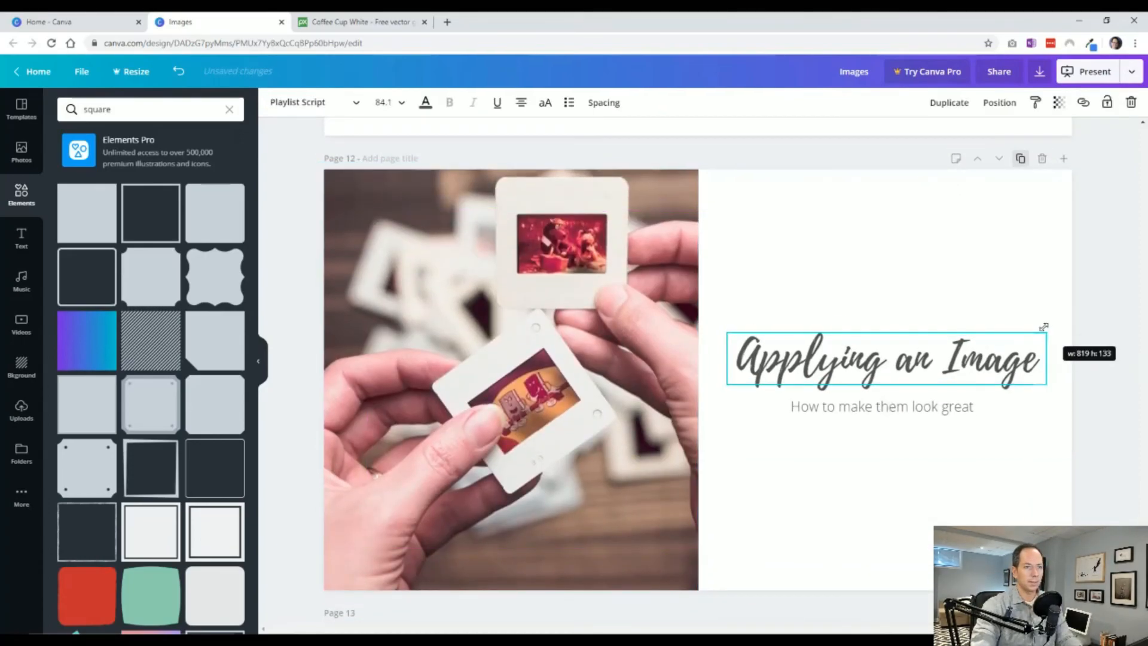
{"action": "left_click", "coordinate": [924, 409]}
{"action": "left_click", "coordinate": [937, 368], "text": "shift"}
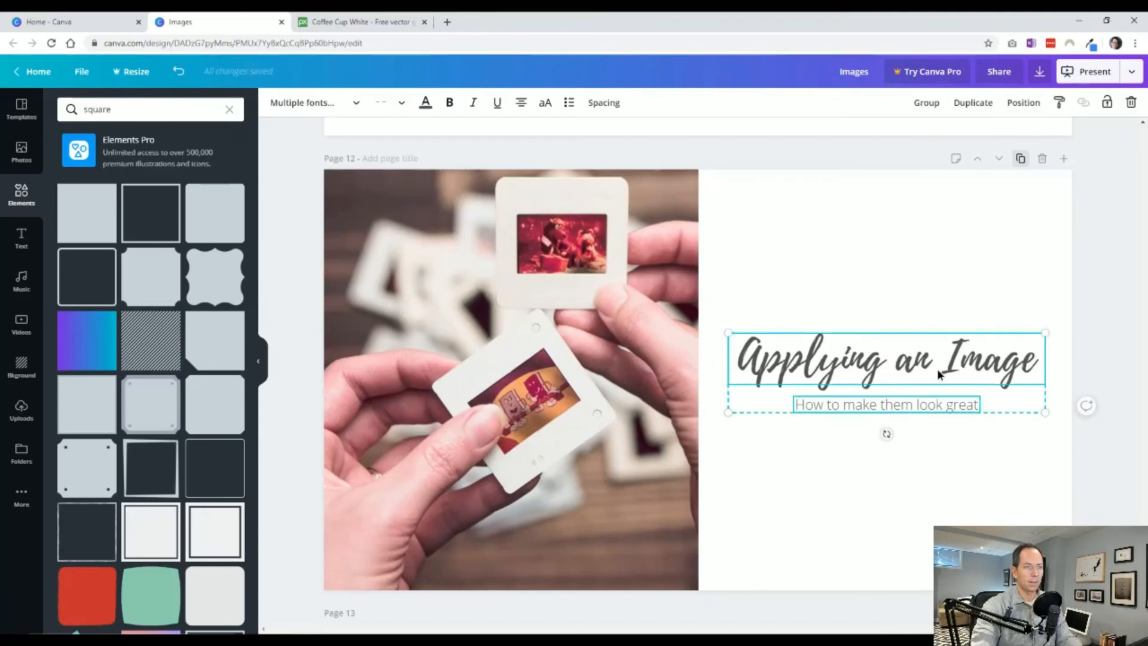
{"action": "left_click", "coordinate": [1020, 103]}
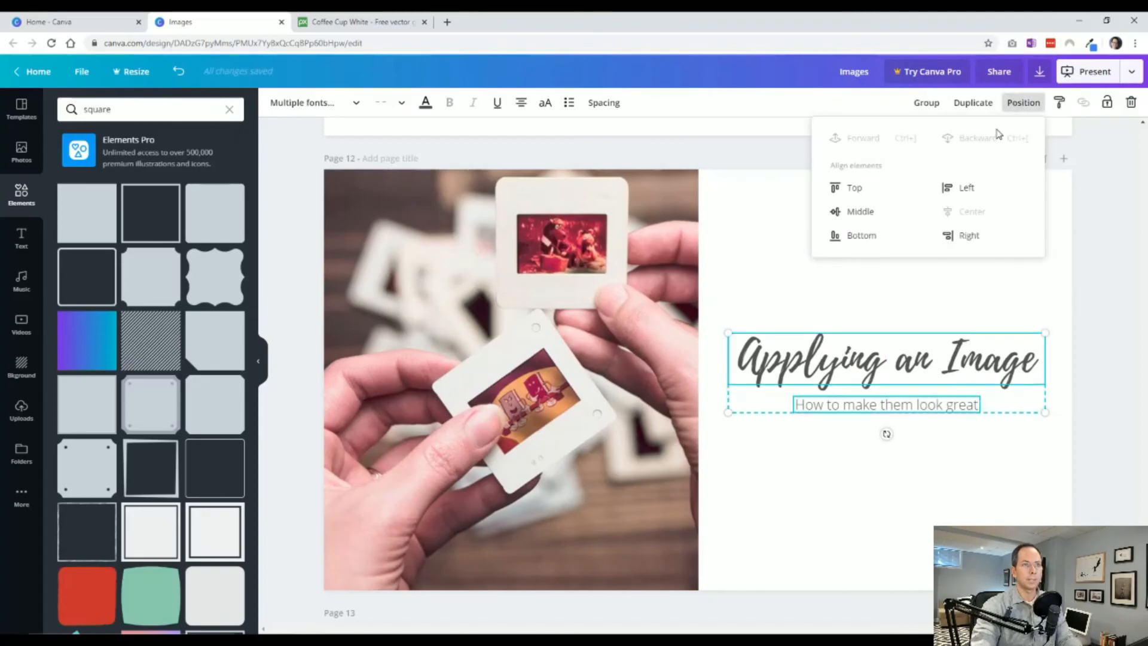
{"action": "left_click", "coordinate": [1055, 242]}
{"action": "mouse_move", "coordinate": [925, 366]}
{"action": "left_mouse_down"}
{"action": "mouse_move", "coordinate": [926, 335]}
{"action": "mouse_move", "coordinate": [923, 352]}
{"action": "left_mouse_up"}
{"action": "left_click", "coordinate": [932, 470]}
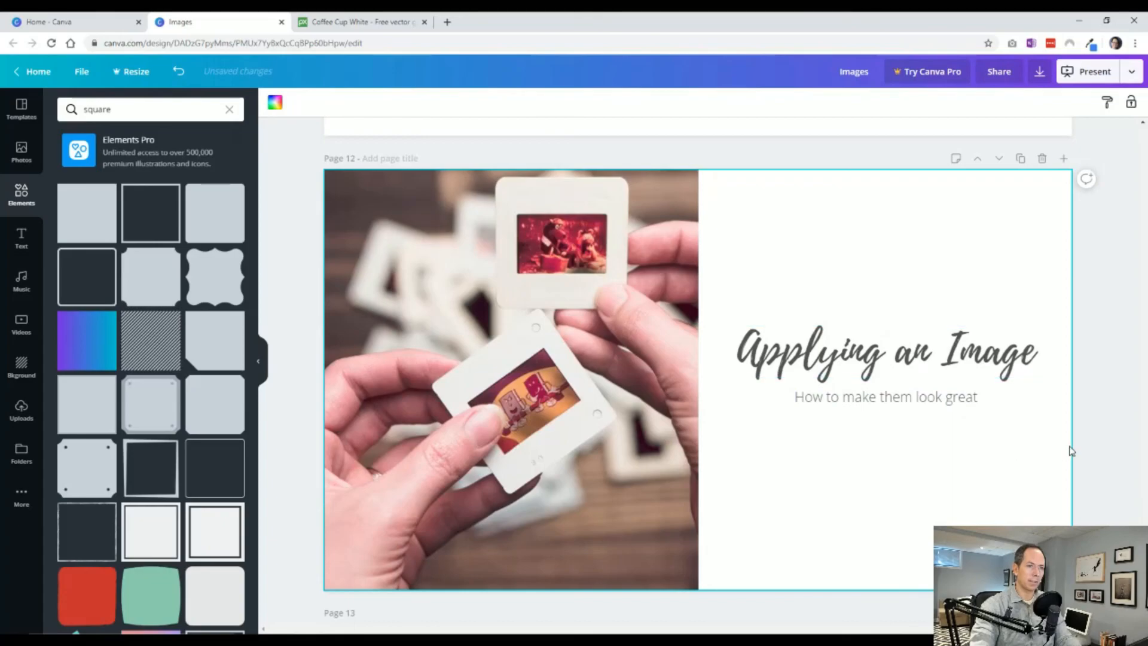
{"action": "left_click", "coordinate": [1104, 441]}
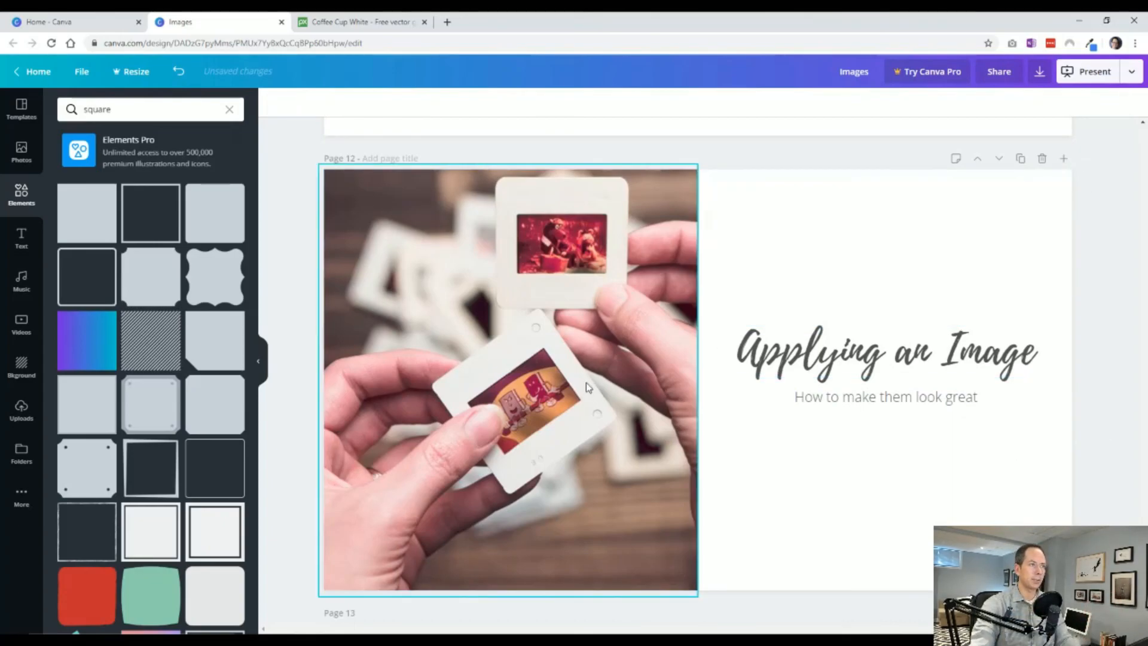
Duplicate page 13 and narrow the orange overlay on the copy by pulling in its left edge.
{"action": "scroll", "coordinate": [566, 367], "scroll_direction": "down", "scroll_amount": 5}
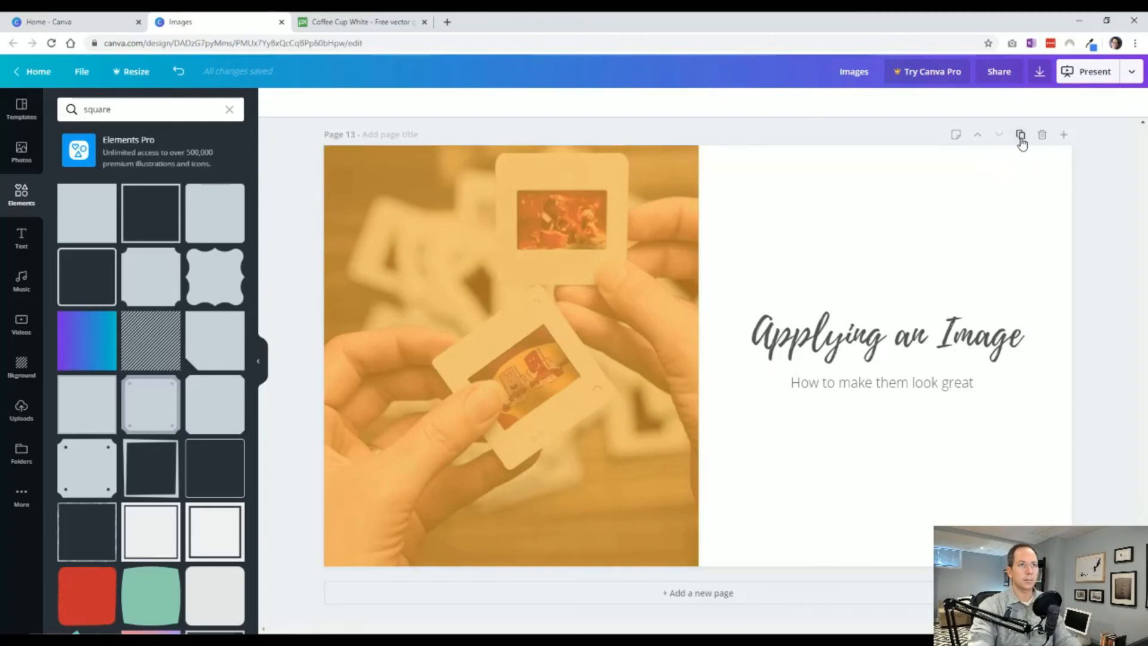
{"action": "left_click", "coordinate": [1021, 137]}
{"action": "left_click", "coordinate": [670, 398]}
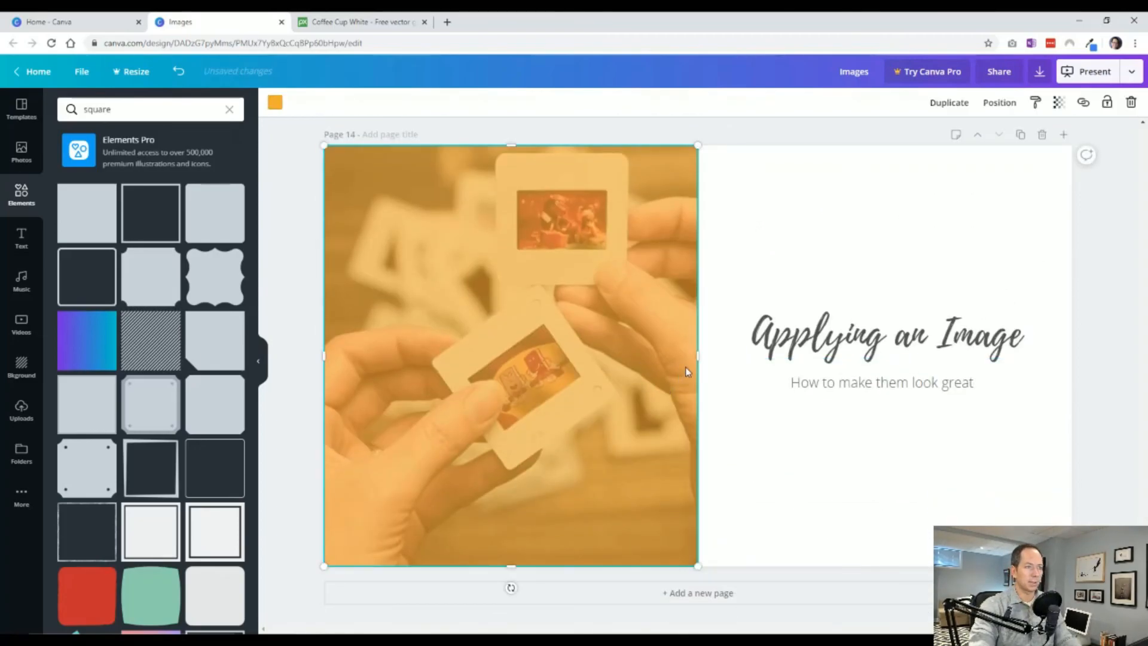
{"action": "left_click_drag", "start_coordinate": [328, 355], "coordinate": [533, 356]}
Crop the slides photo on page 14 to a narrower column and reposition the image so both slides show inside the crop.
{"action": "left_click", "coordinate": [529, 357]}
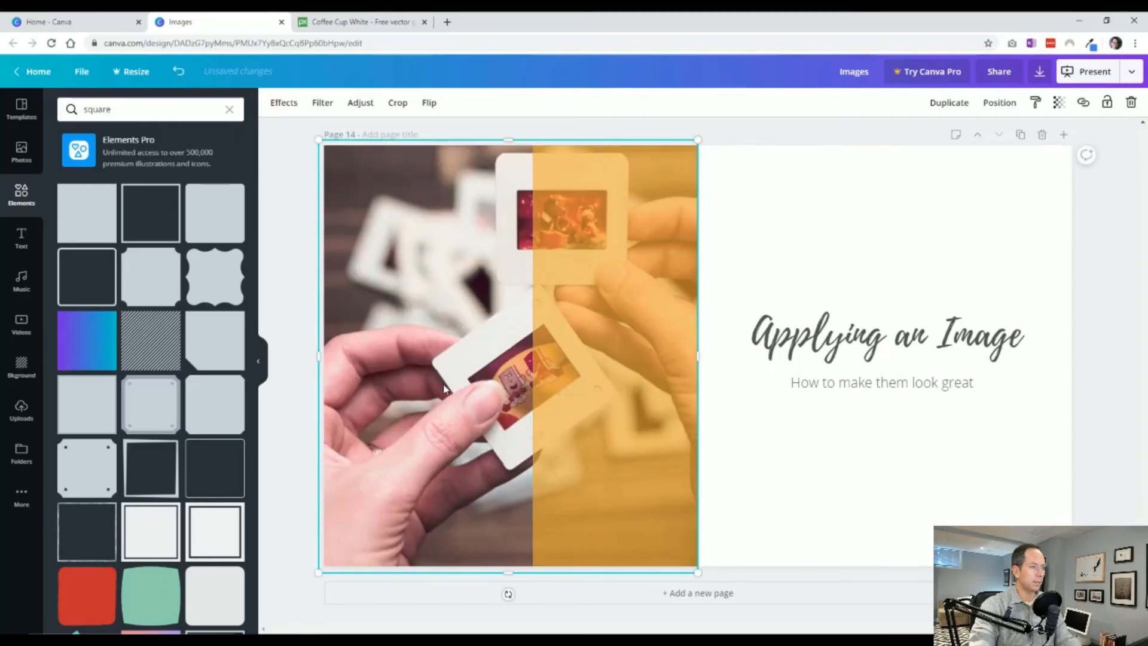
{"action": "left_click_drag", "start_coordinate": [698, 355], "coordinate": [558, 355]}
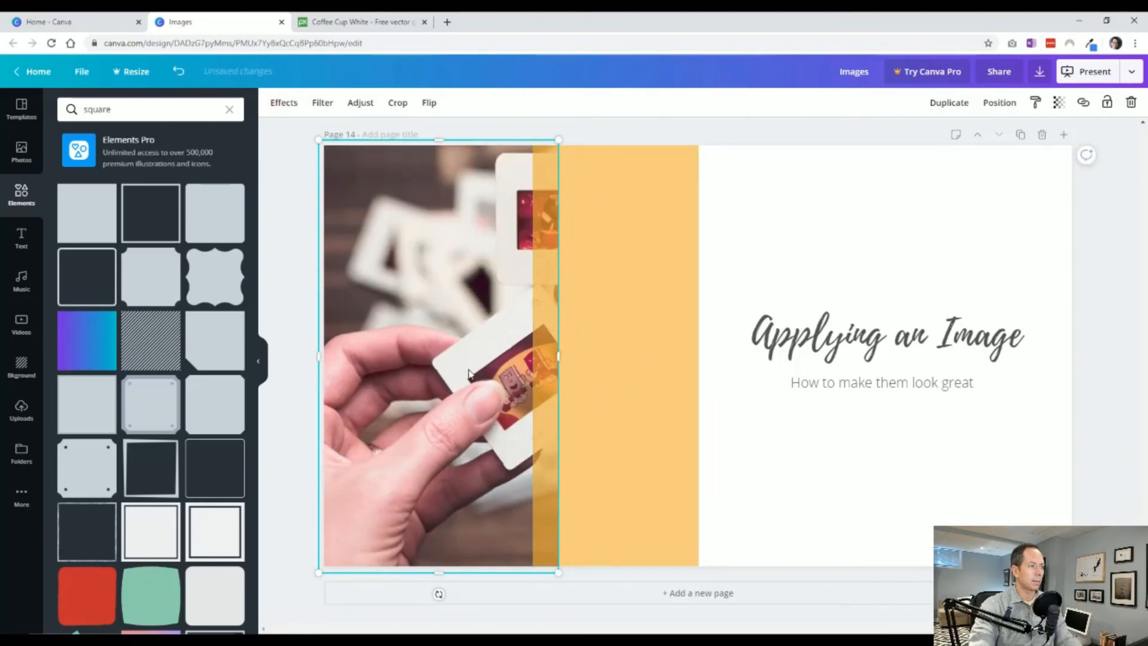
{"action": "double_click", "coordinate": [468, 373]}
{"action": "left_click_drag", "start_coordinate": [468, 374], "coordinate": [401, 370]}
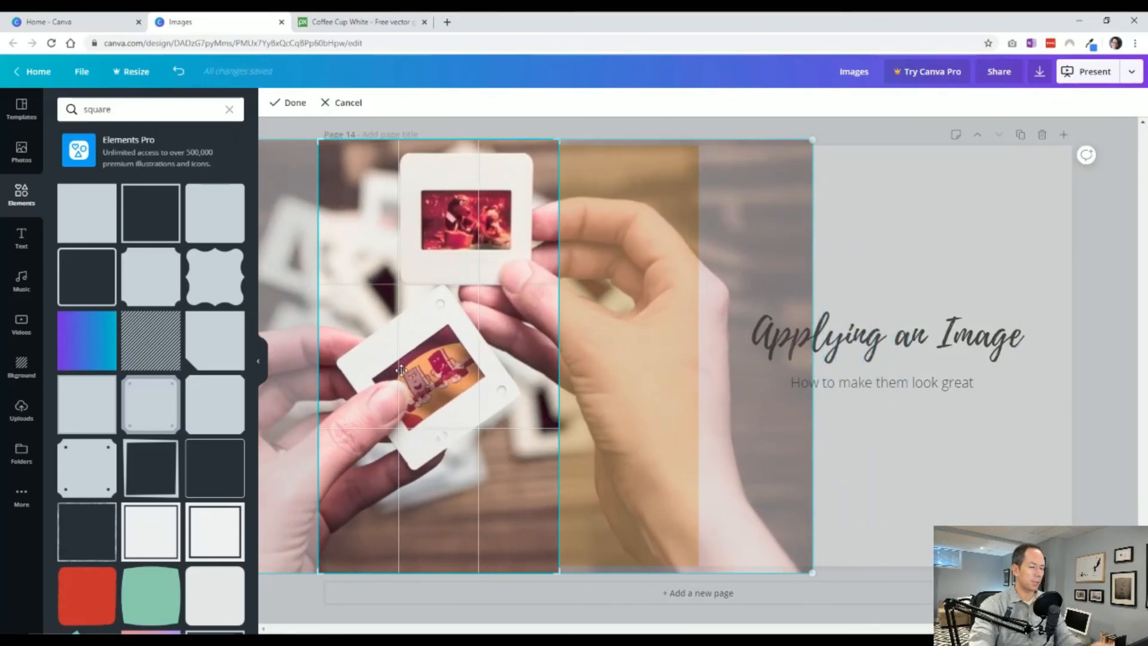
{"action": "left_click", "coordinate": [906, 482]}
Align the orange overlay with the cropped photo's right edge and stretch it to cover the whole photo.
{"action": "left_click_drag", "start_coordinate": [628, 428], "coordinate": [465, 371]}
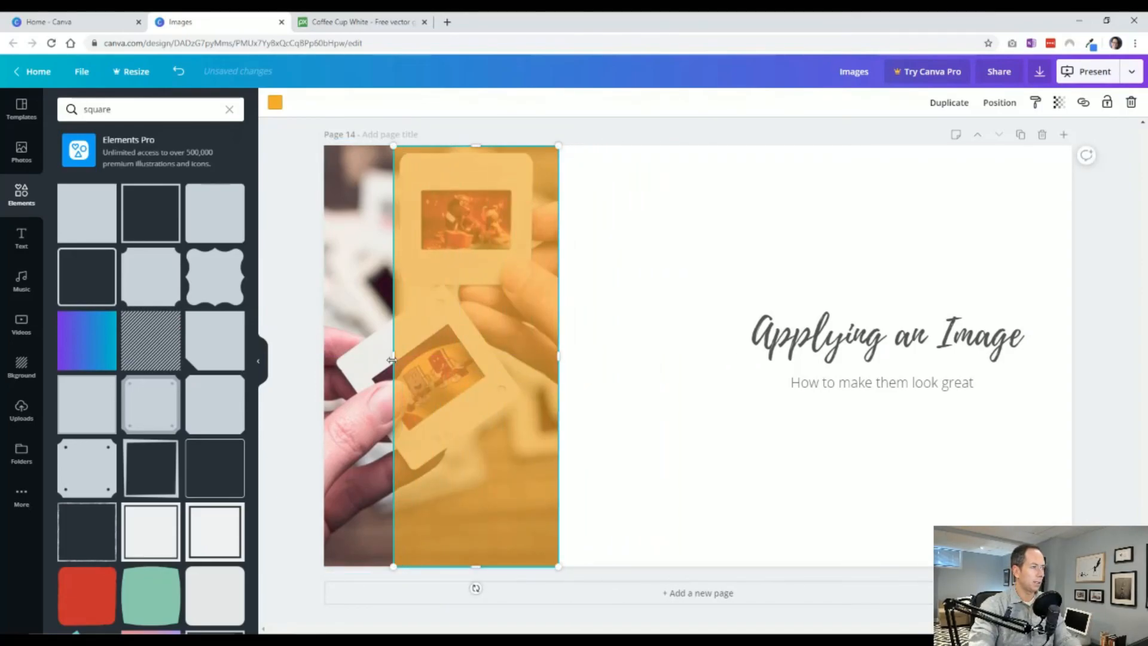
{"action": "left_click_drag", "start_coordinate": [391, 359], "coordinate": [324, 362]}
{"action": "left_click", "coordinate": [693, 465]}
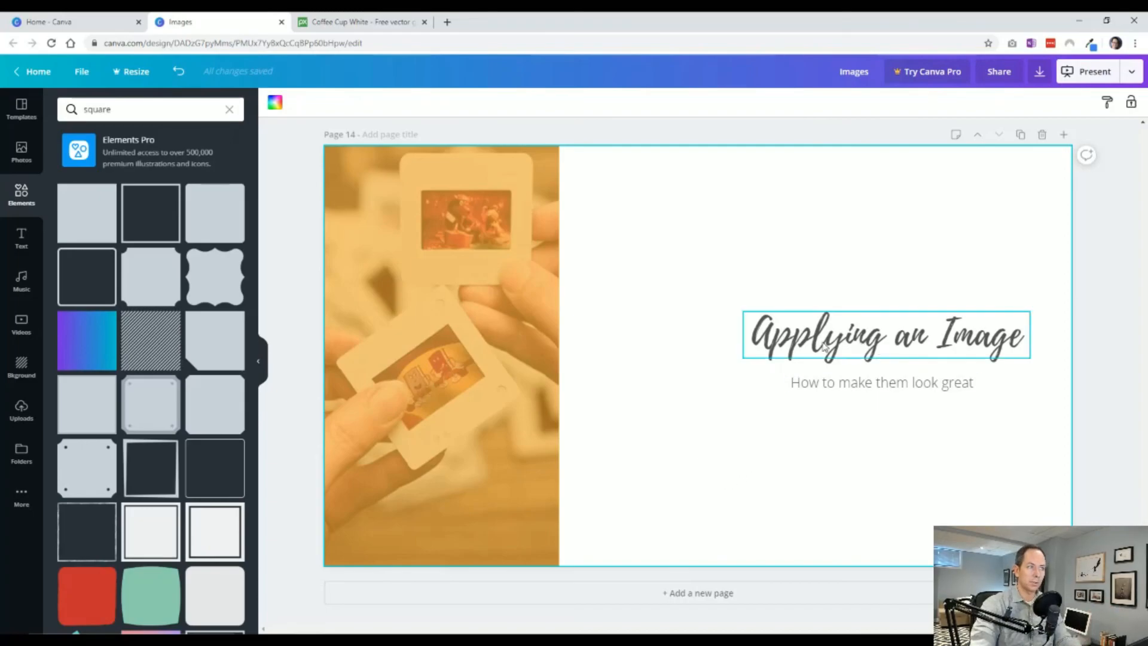
Add the plain grey square to page 14, shrink it against the left page edge, and place a copy directly beside it.
{"action": "left_click", "coordinate": [95, 221]}
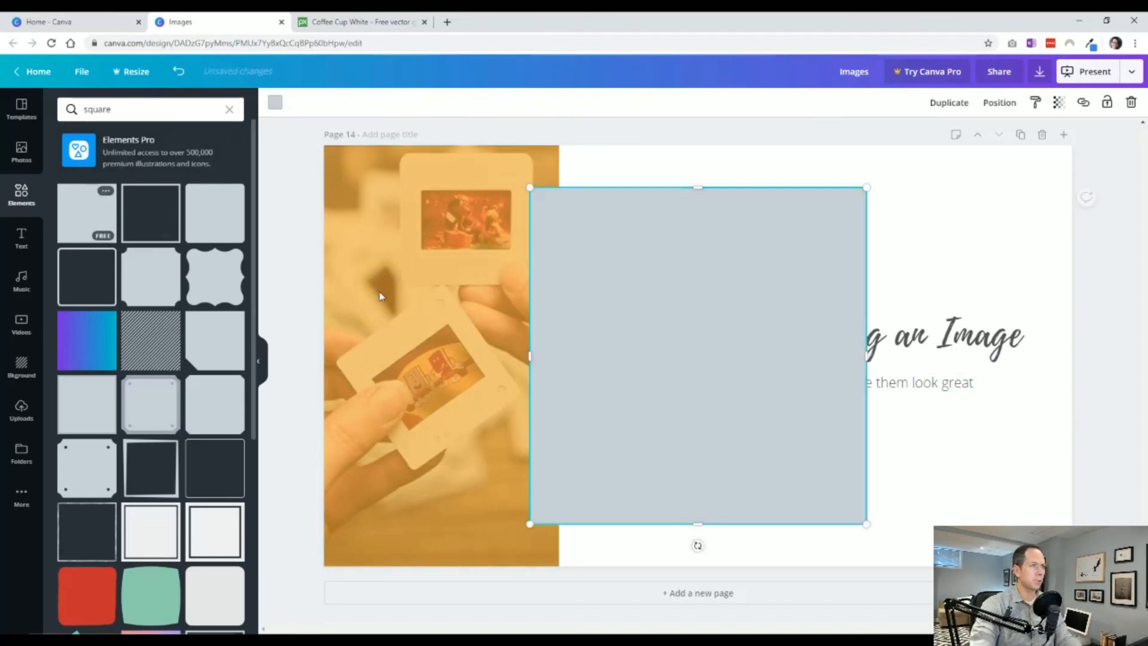
{"action": "left_click_drag", "start_coordinate": [612, 277], "coordinate": [502, 283]}
{"action": "left_click_drag", "start_coordinate": [419, 194], "coordinate": [622, 396]}
{"action": "left_click_drag", "start_coordinate": [691, 455], "coordinate": [506, 253]}
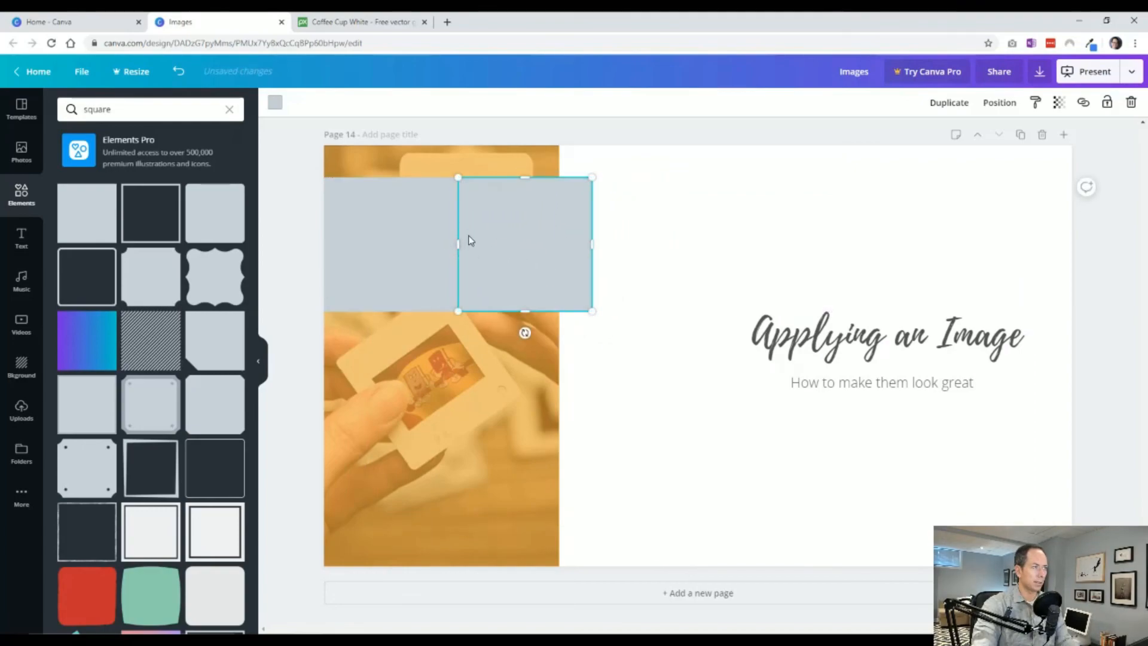
Colour the second square dark grey.
{"action": "left_click", "coordinate": [276, 104]}
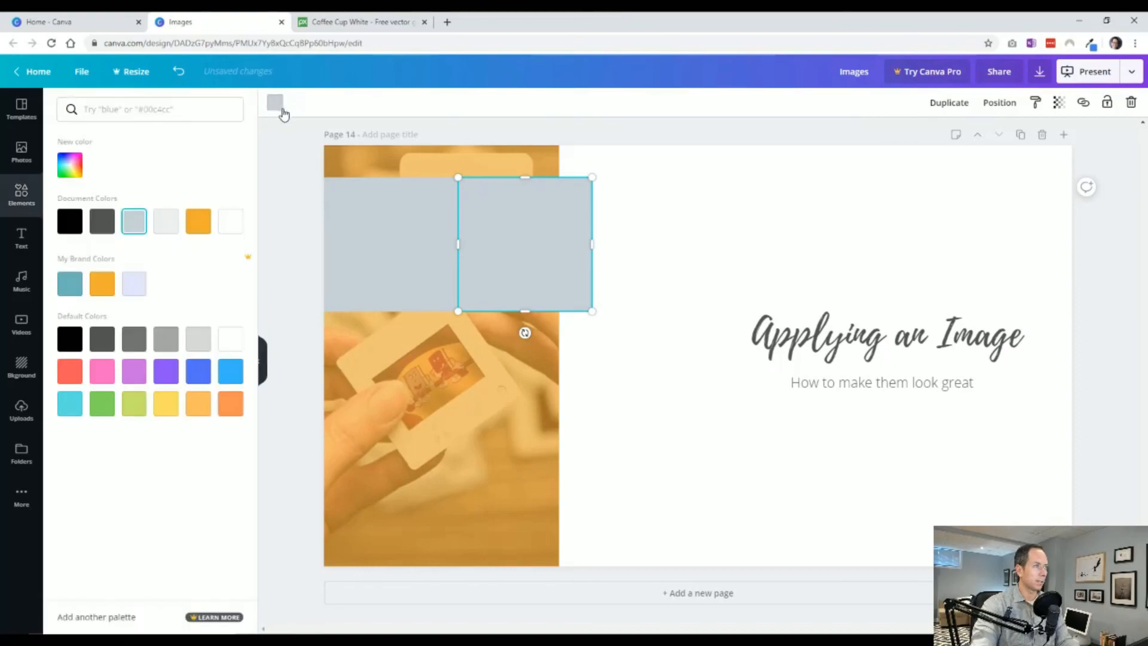
{"action": "left_click", "coordinate": [101, 226]}
{"action": "left_click", "coordinate": [550, 245]}
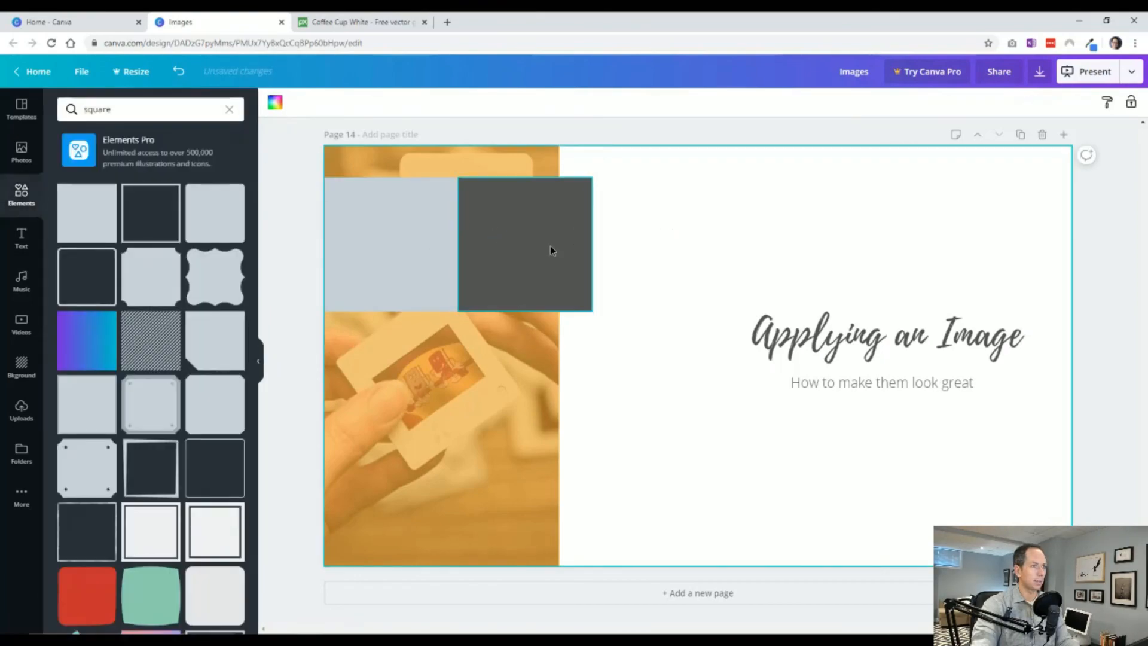
Place a copy of the dark grey square next to it as a third square and colour it black.
{"action": "left_click_drag", "start_coordinate": [550, 246], "coordinate": [658, 255]}
{"action": "left_click", "coordinate": [421, 210]}
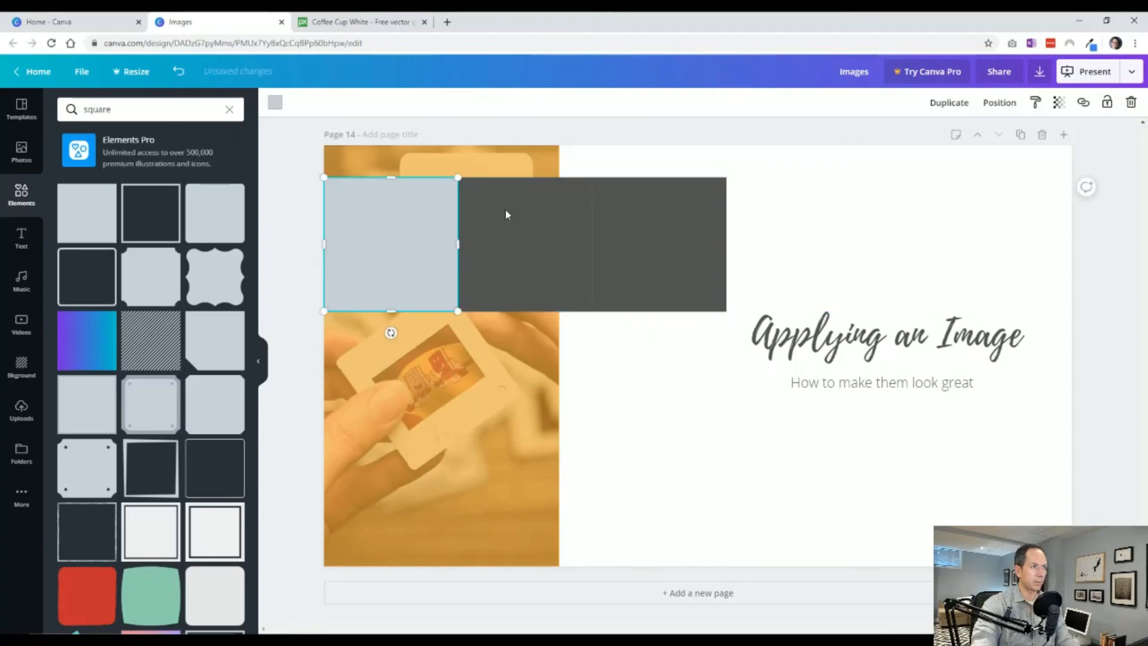
{"action": "left_click", "coordinate": [525, 214]}
{"action": "left_click", "coordinate": [634, 223]}
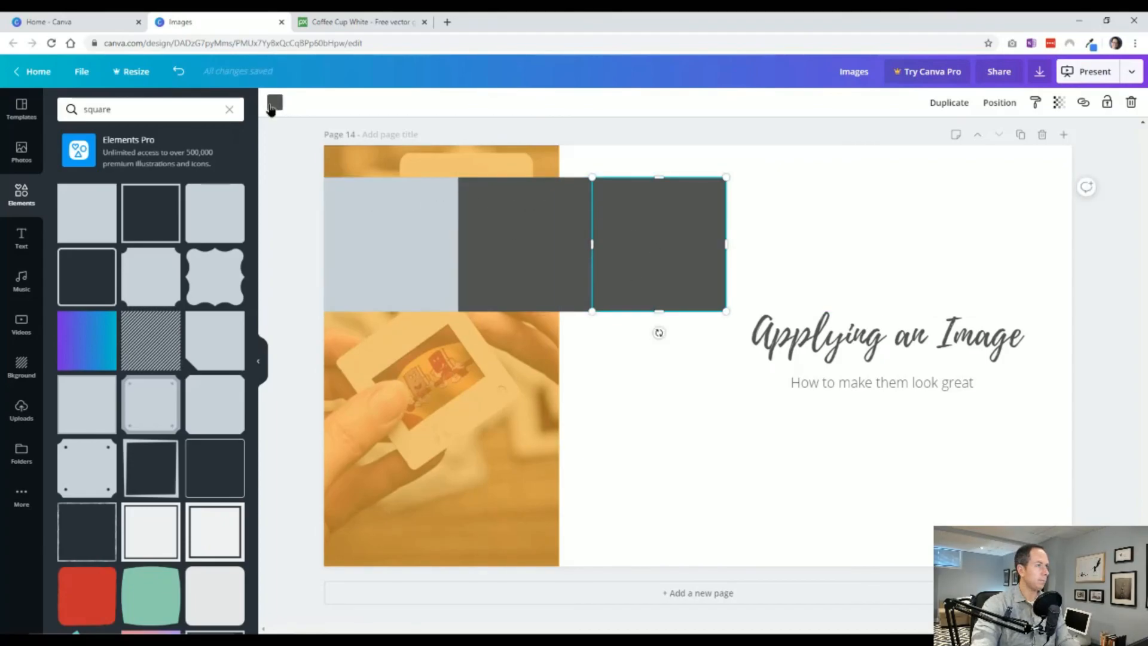
{"action": "left_click", "coordinate": [275, 104]}
{"action": "left_click", "coordinate": [78, 220]}
{"action": "left_click", "coordinate": [622, 437]}
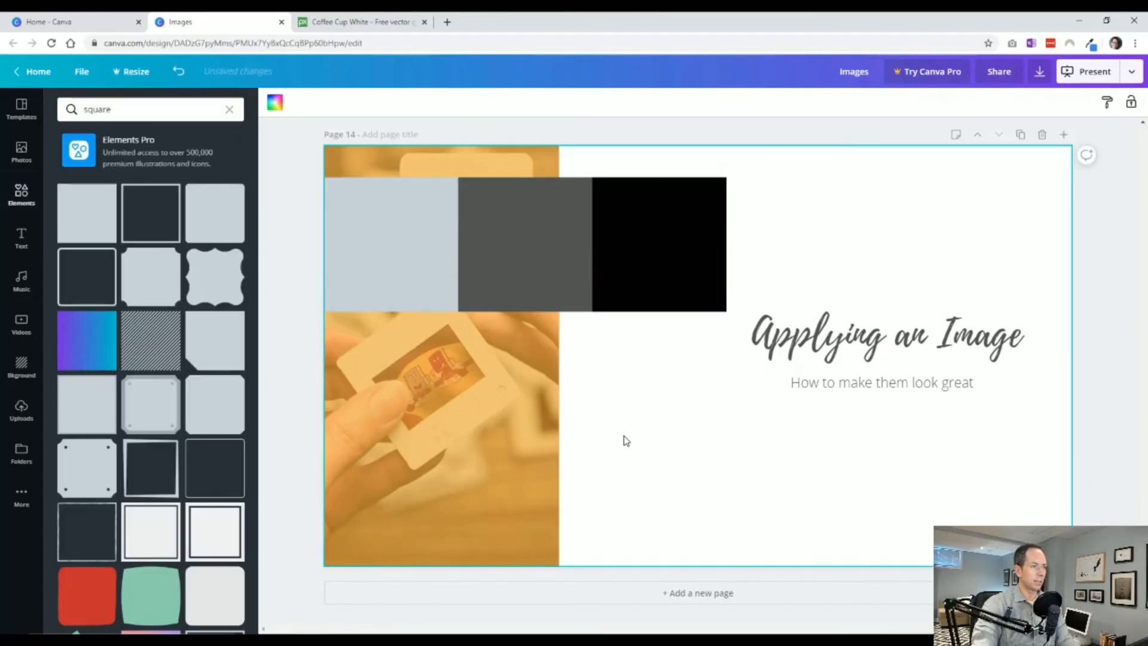
Scale the three squares together until the row spans the full page width as a guide to thirds.
{"action": "left_click", "coordinate": [427, 270]}
{"action": "left_click", "coordinate": [553, 268], "text": "shift"}
{"action": "left_click", "coordinate": [653, 270], "text": "shift"}
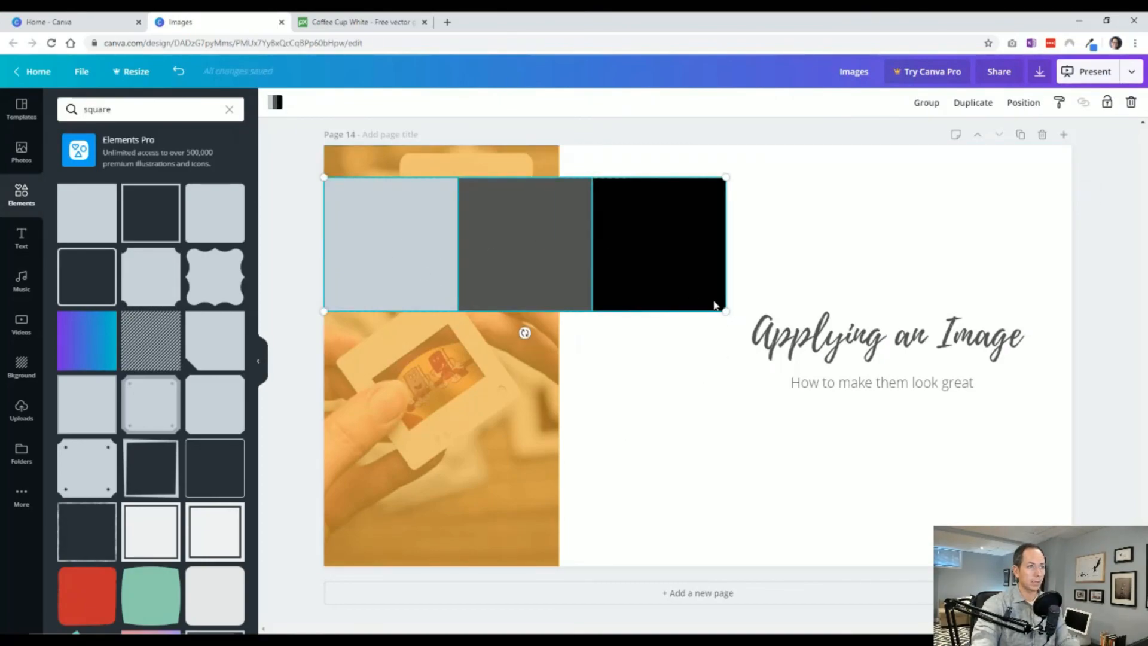
{"action": "left_click_drag", "start_coordinate": [726, 311], "coordinate": [1071, 440]}
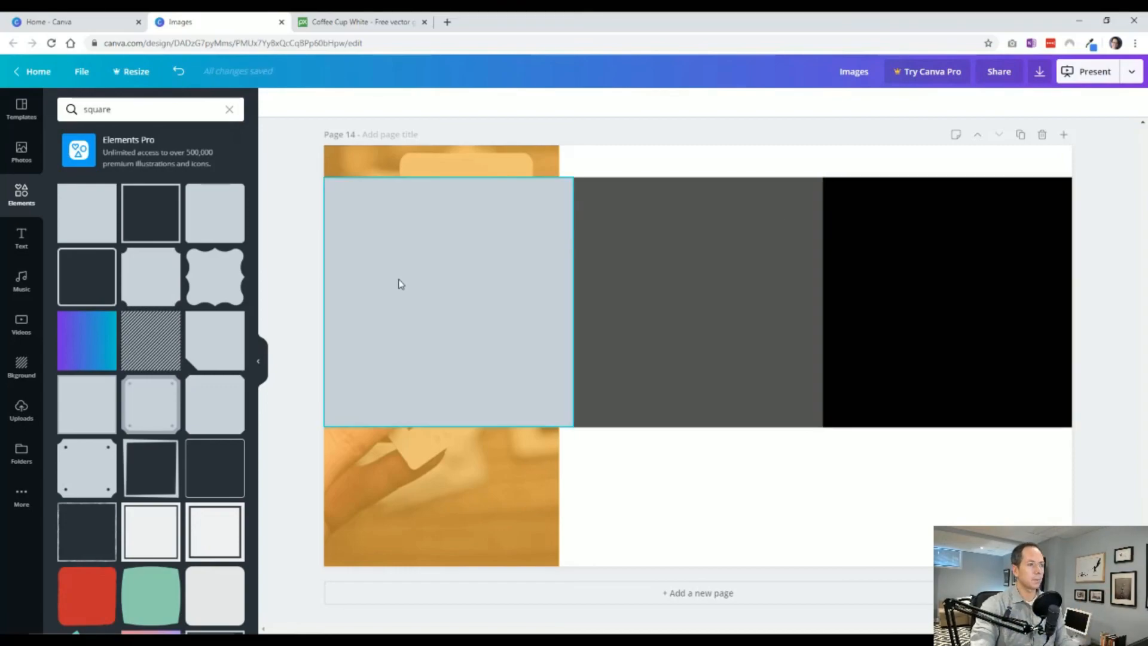
Widen the orange overlay and the photo beneath it to 640 px, matching the edge of the light grey square.
{"action": "left_click", "coordinate": [445, 490]}
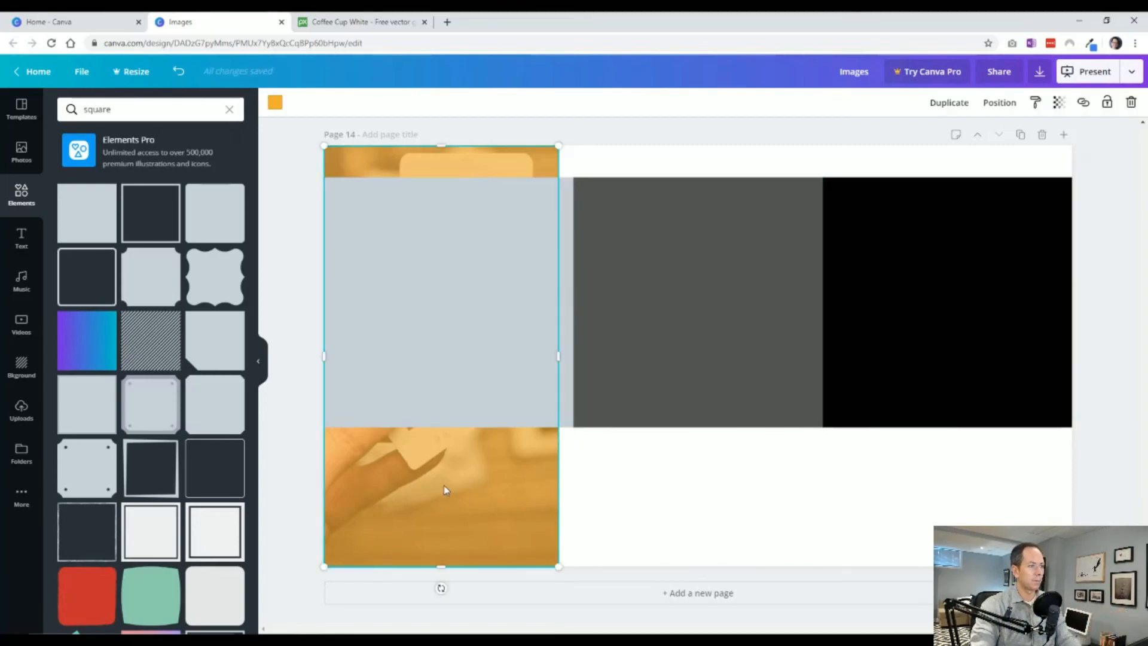
{"action": "mouse_move", "coordinate": [557, 356]}
{"action": "left_mouse_down"}
{"action": "mouse_move", "coordinate": [571, 354]}
{"action": "mouse_move", "coordinate": [534, 355]}
{"action": "mouse_move", "coordinate": [573, 354]}
{"action": "left_mouse_up"}
{"action": "left_click", "coordinate": [487, 480]}
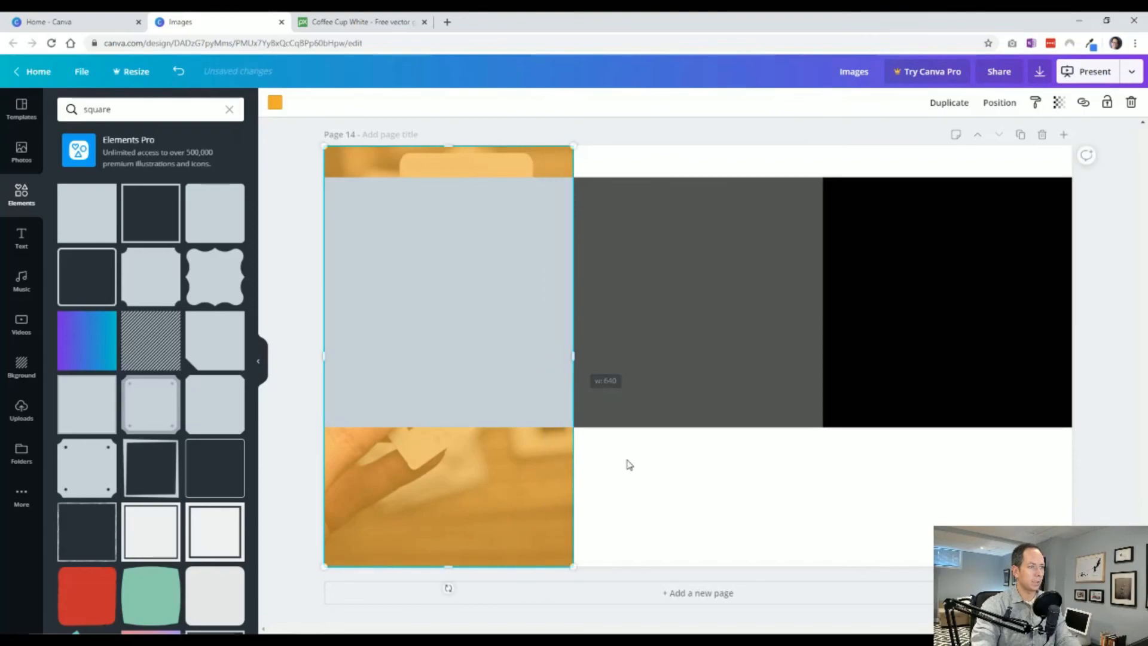
Delete the three guide squares from page 14.
{"action": "left_click", "coordinate": [628, 464]}
{"action": "left_click", "coordinate": [519, 397]}
{"action": "left_click", "coordinate": [768, 394], "text": "shift"}
{"action": "left_click", "coordinate": [889, 381], "text": "shift"}
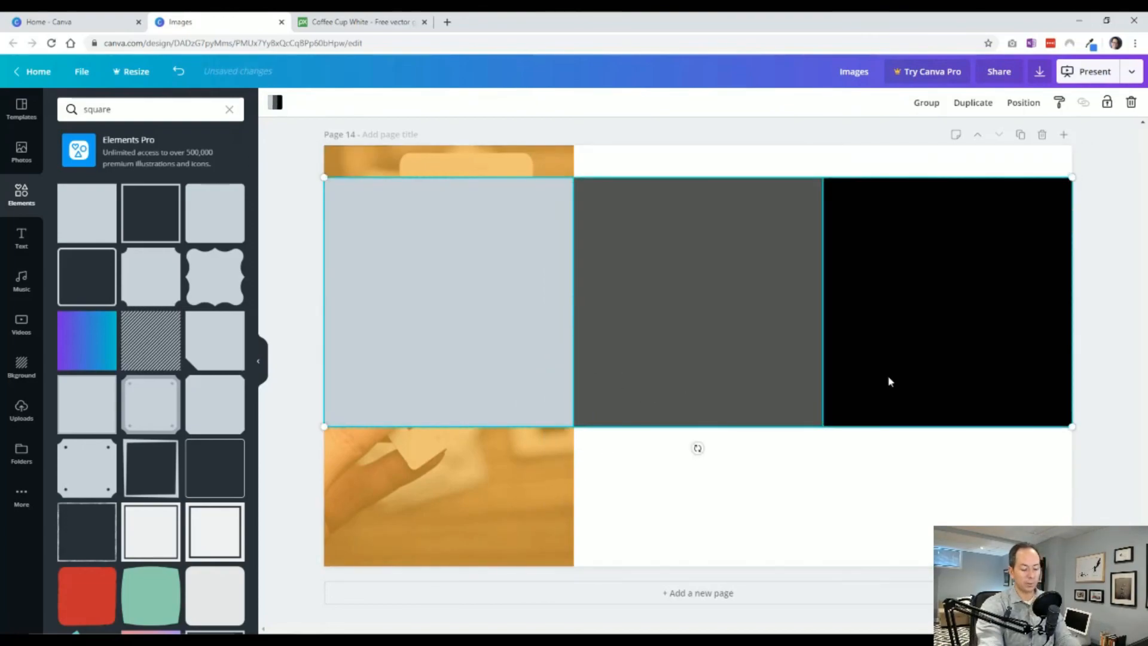
{"action": "key", "text": "Delete"}
Left-align the text of the heading and subheading on page 14 and align both text boxes along their left edges.
{"action": "left_click", "coordinate": [760, 309]}
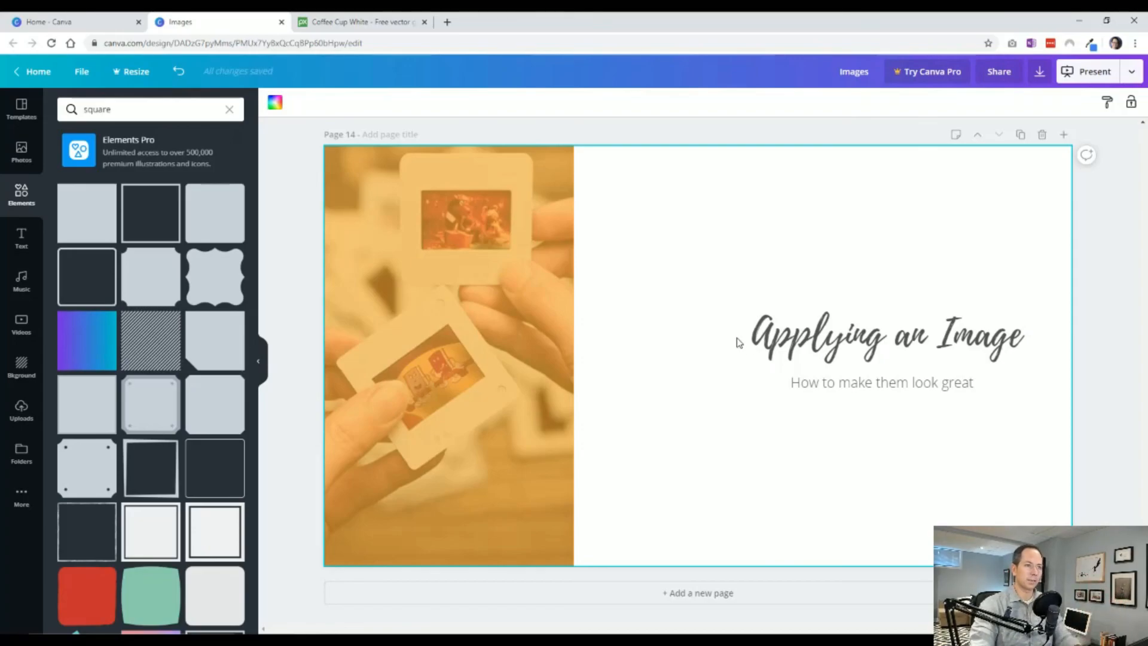
{"action": "left_click", "coordinate": [756, 350]}
{"action": "left_click", "coordinate": [813, 385]}
{"action": "left_click", "coordinate": [803, 348], "text": "shift"}
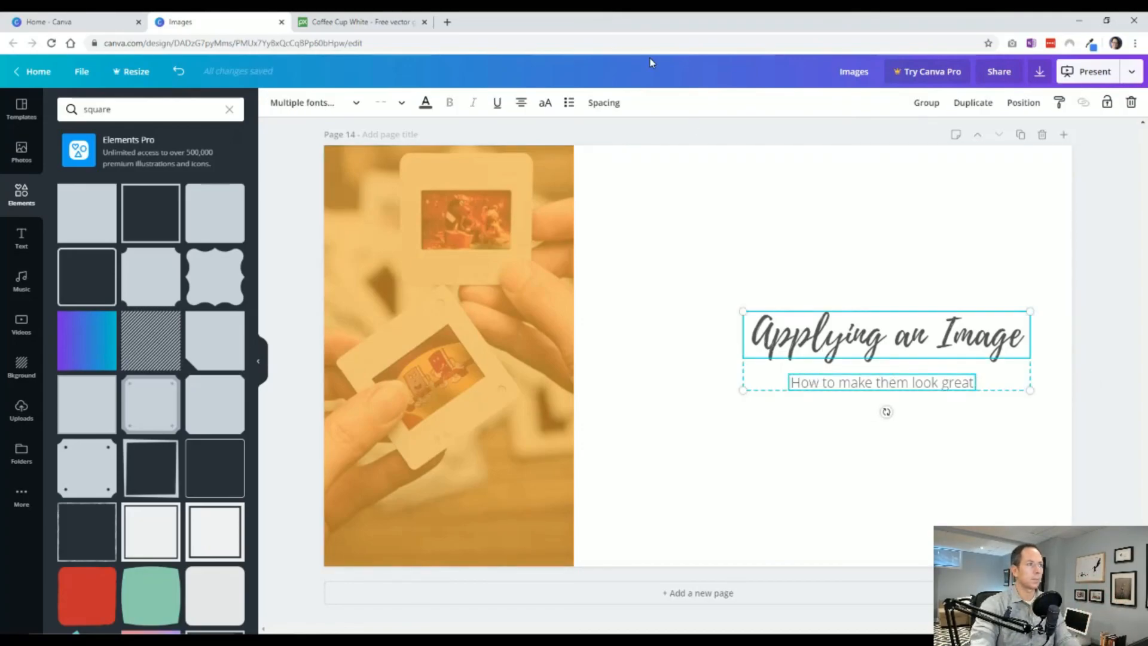
{"action": "left_click", "coordinate": [528, 111]}
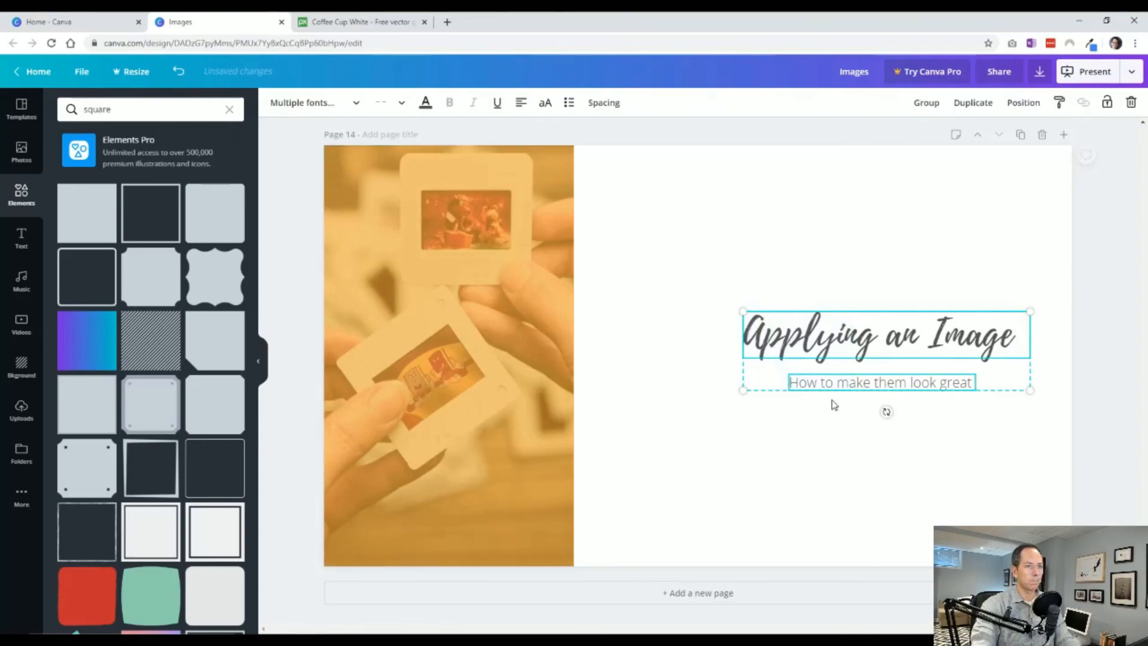
{"action": "left_click", "coordinate": [1021, 104]}
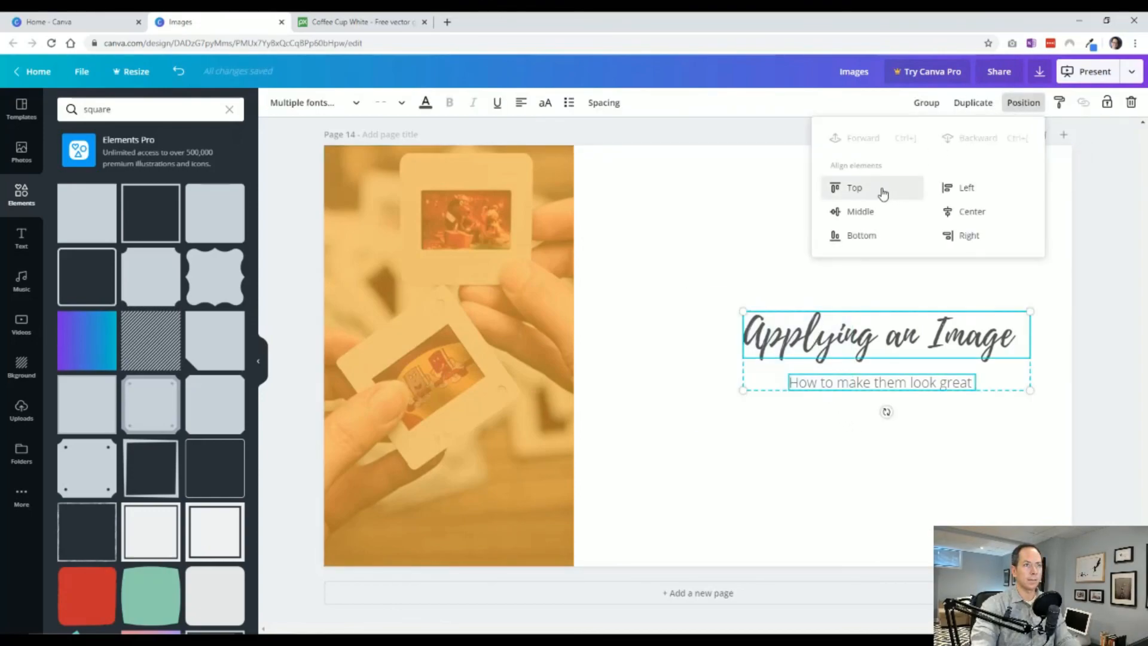
{"action": "left_click", "coordinate": [954, 190]}
Move the heading and subheading to the upper white area beside the photo and enlarge them together to nearly fill its width.
{"action": "left_click_drag", "start_coordinate": [836, 330], "coordinate": [729, 433]}
{"action": "left_click", "coordinate": [807, 333]}
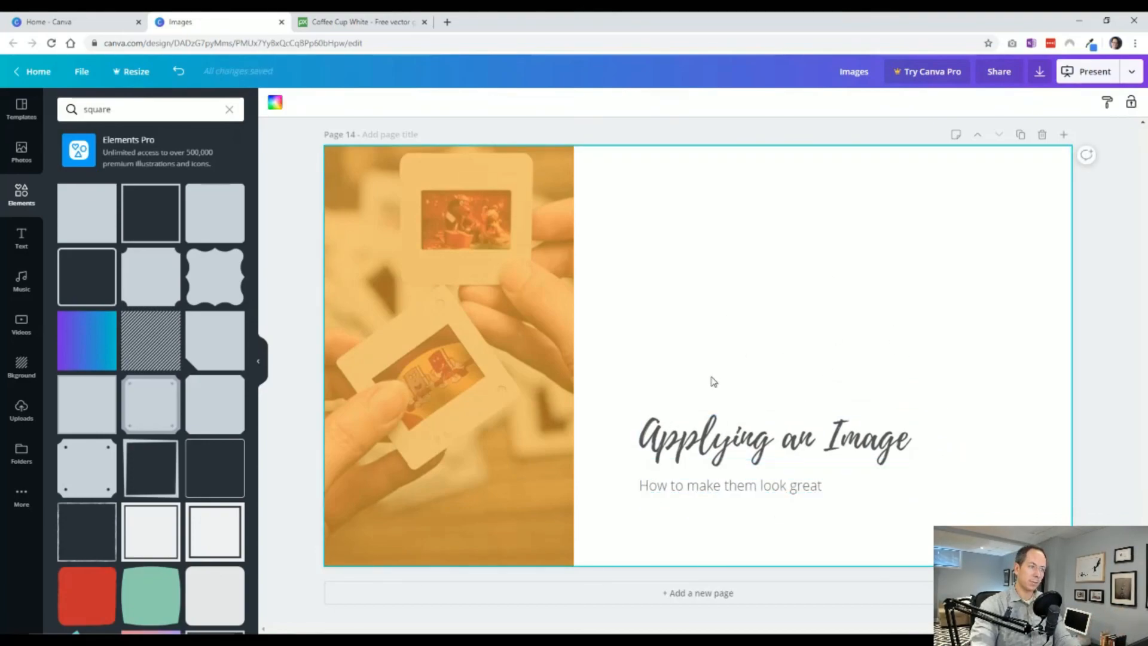
{"action": "left_click_drag", "start_coordinate": [712, 379], "coordinate": [781, 512]}
{"action": "left_click_drag", "start_coordinate": [739, 452], "coordinate": [728, 256]}
{"action": "left_click_drag", "start_coordinate": [911, 296], "coordinate": [1064, 394]}
{"action": "left_click", "coordinate": [1025, 382]}
Shift the heading and subheading closer to the photo with a shared left edge, and lower them slightly together.
{"action": "left_click_drag", "start_coordinate": [836, 254], "coordinate": [822, 254]}
{"action": "left_click_drag", "start_coordinate": [738, 327], "coordinate": [725, 324]}
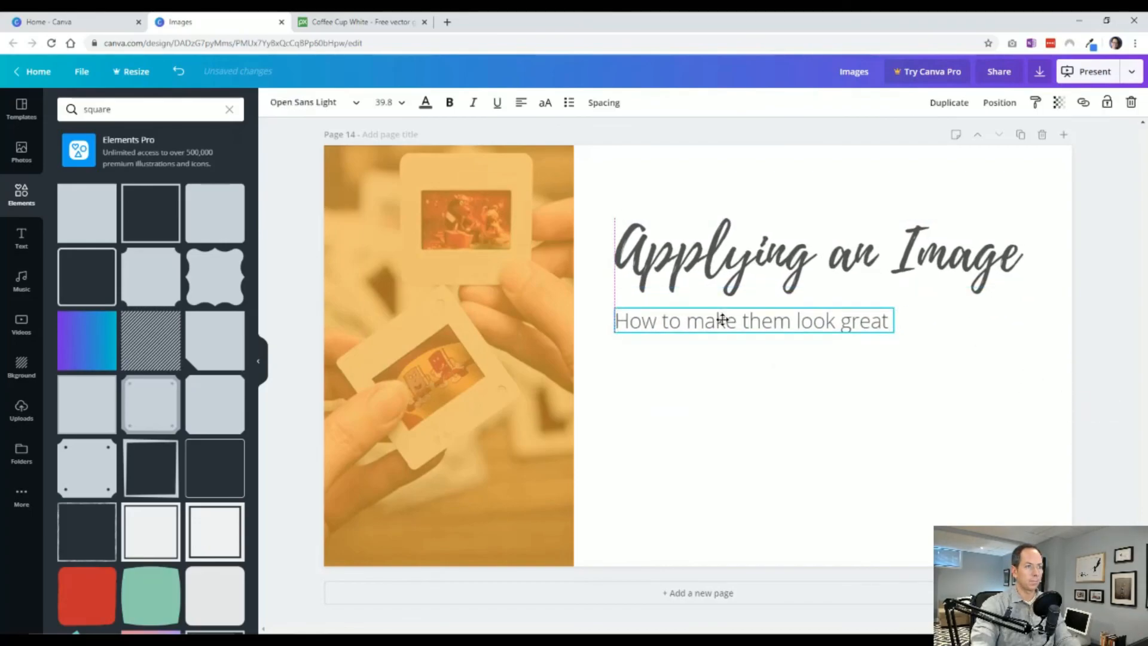
{"action": "left_click", "coordinate": [780, 391]}
{"action": "left_click", "coordinate": [765, 319]}
{"action": "left_click", "coordinate": [768, 269], "text": "shift"}
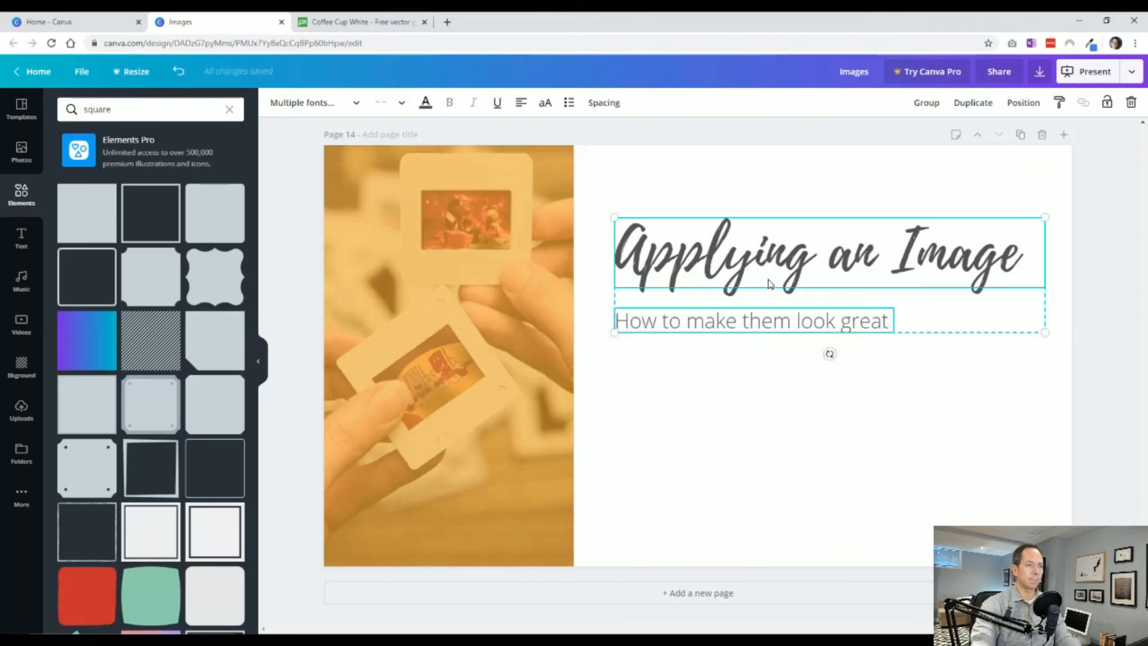
{"action": "left_click_drag", "start_coordinate": [768, 269], "coordinate": [767, 292]}
{"action": "left_click", "coordinate": [999, 408]}
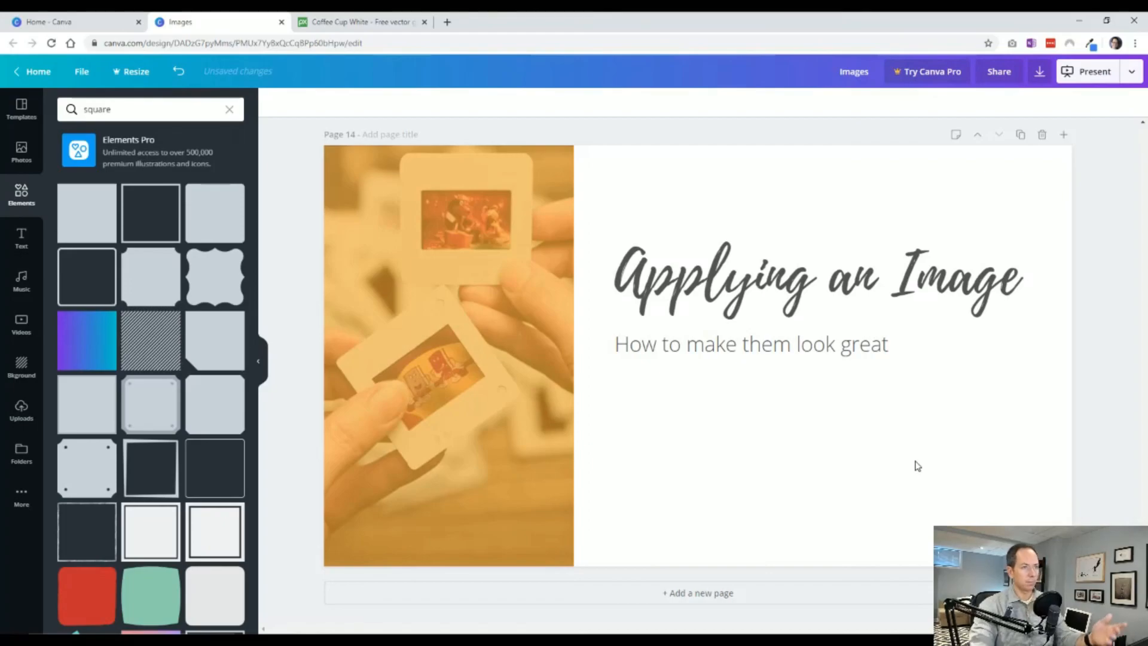
Duplicate page 14 and, on the copy, replace the cropped photo with the slides photo as the full-page background.
{"action": "left_click", "coordinate": [1021, 135]}
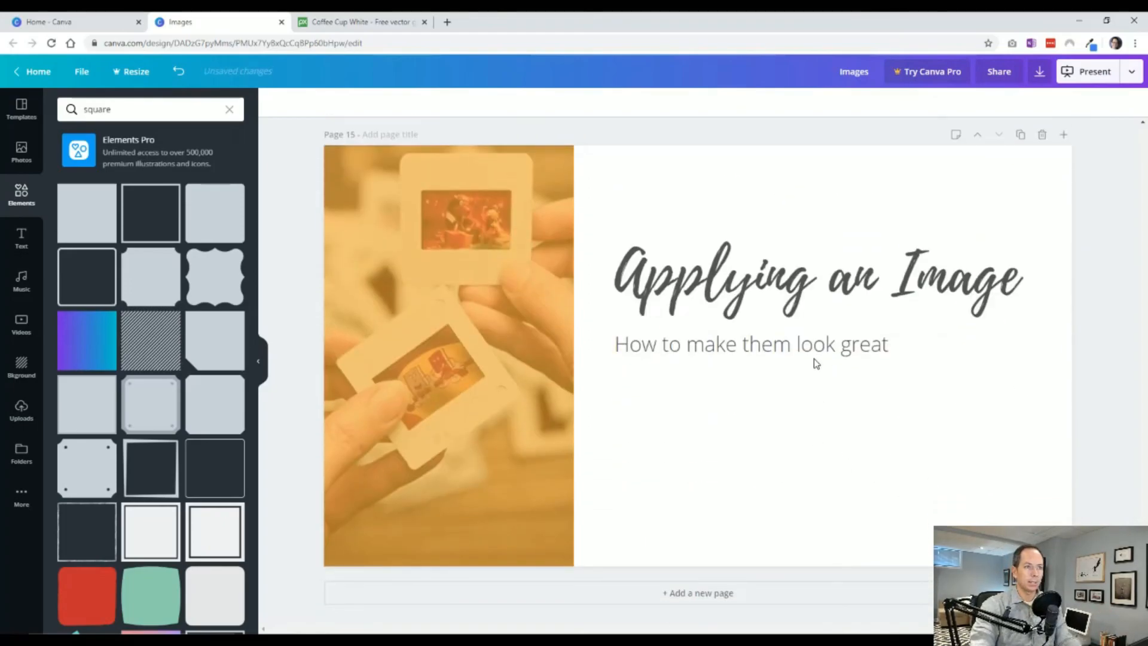
{"action": "left_click", "coordinate": [465, 413]}
{"action": "left_click_drag", "start_coordinate": [492, 389], "coordinate": [704, 458]}
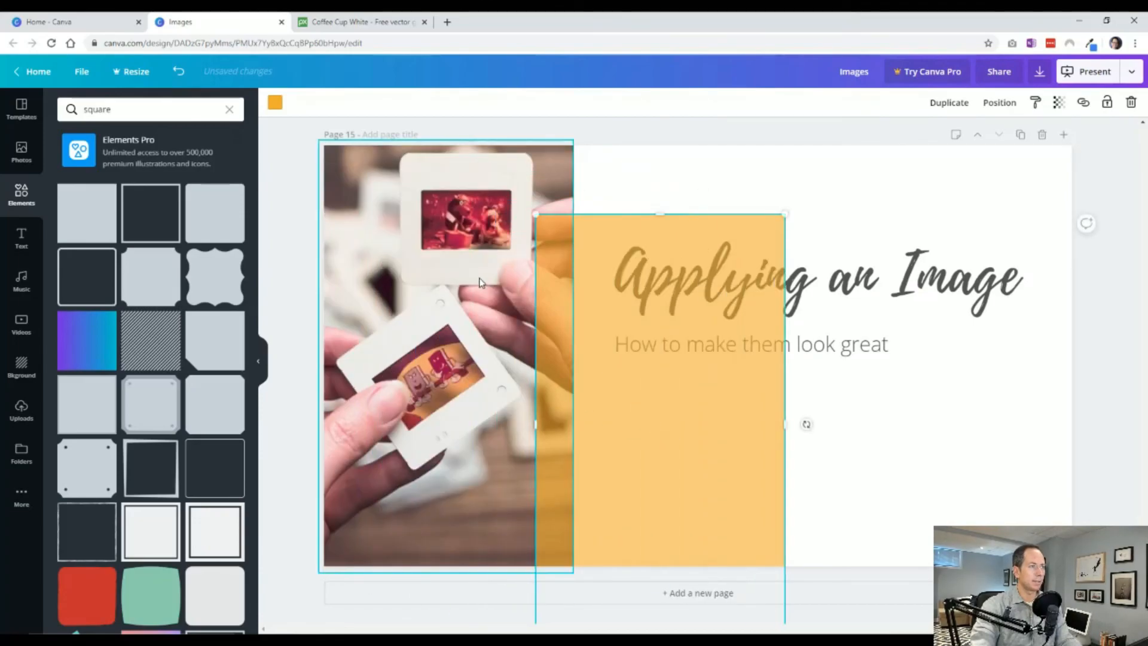
{"action": "left_click", "coordinate": [567, 395]}
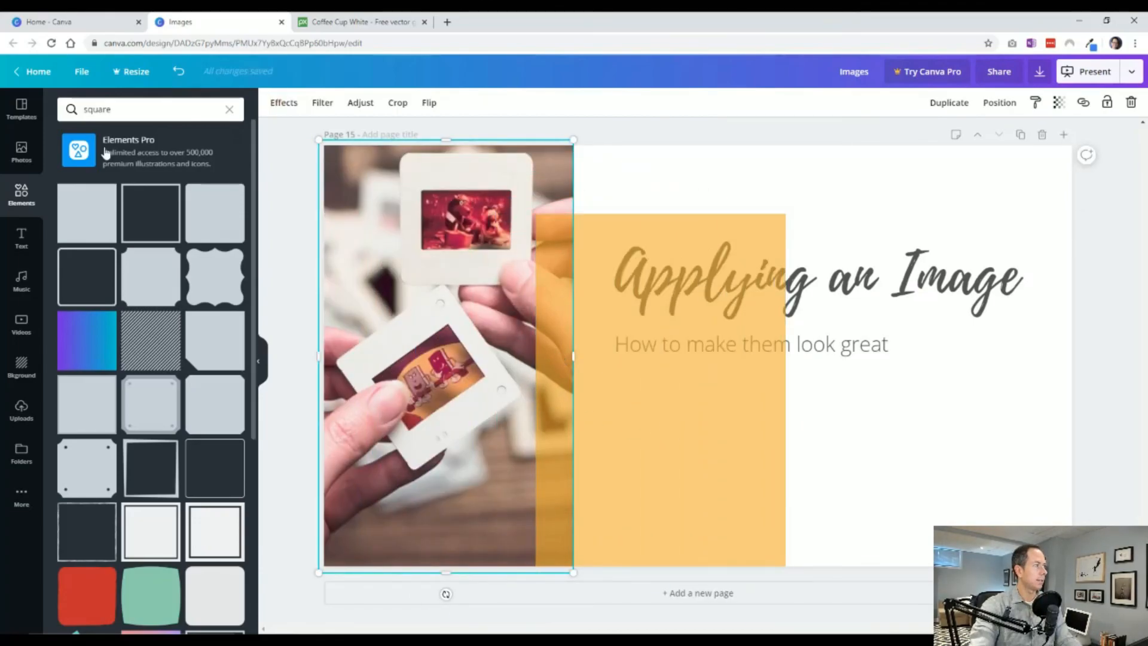
{"action": "left_click", "coordinate": [22, 152]}
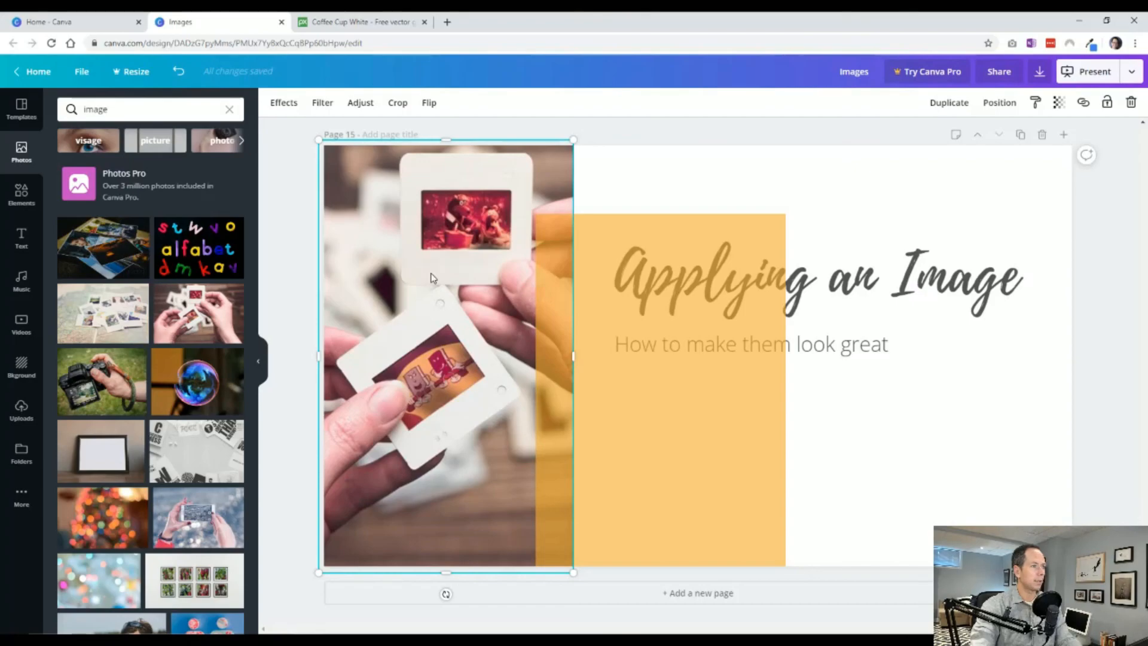
{"action": "key", "text": "Delete"}
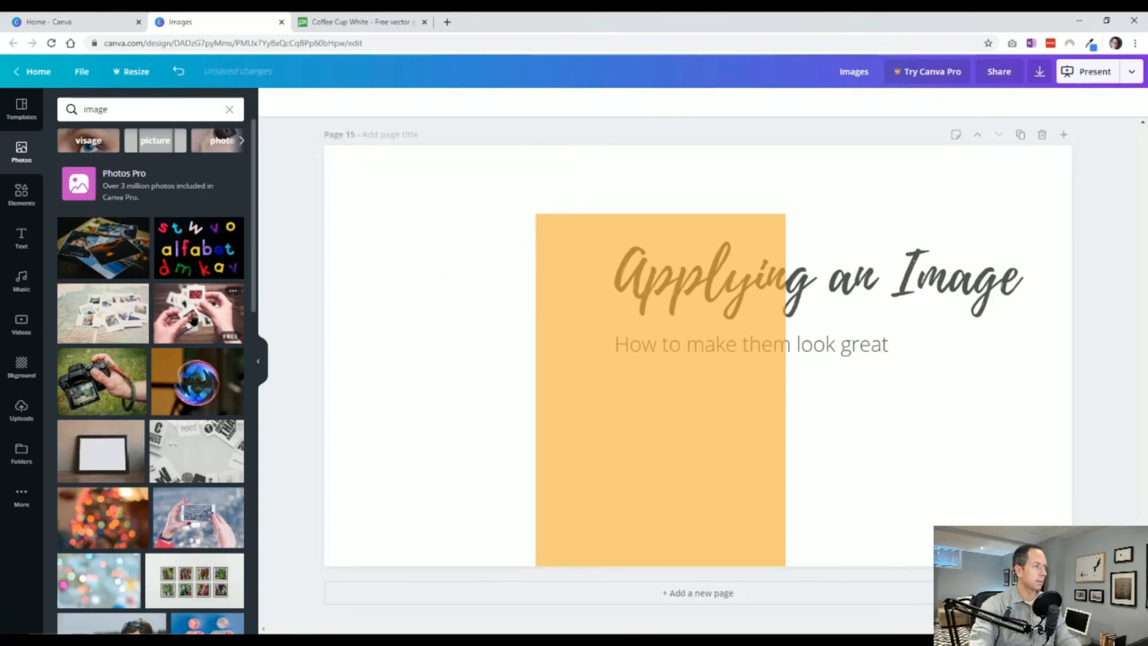
{"action": "left_click_drag", "start_coordinate": [224, 328], "coordinate": [328, 248]}
Place the orange overlay in the upper-left corner of page 15 and shift the heading and subheading left together.
{"action": "left_click", "coordinate": [638, 454]}
{"action": "left_click_drag", "start_coordinate": [638, 453], "coordinate": [443, 398]}
{"action": "left_click", "coordinate": [741, 349]}
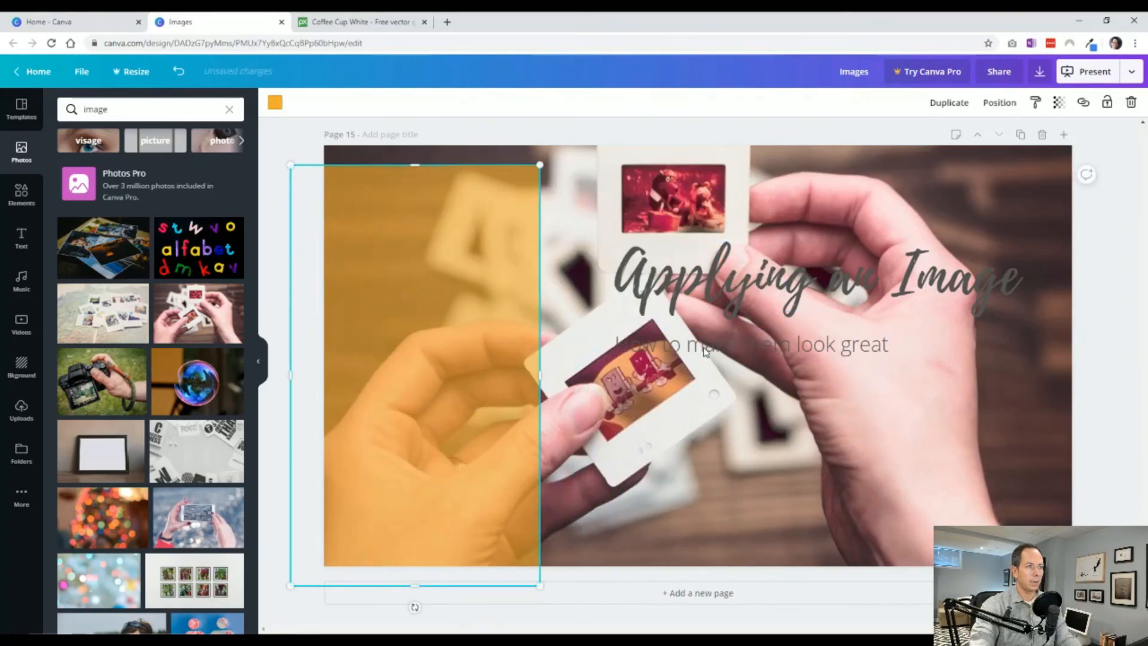
{"action": "left_click", "coordinate": [741, 346]}
{"action": "left_click", "coordinate": [743, 270], "text": "shift"}
{"action": "left_click_drag", "start_coordinate": [743, 270], "coordinate": [662, 276]}
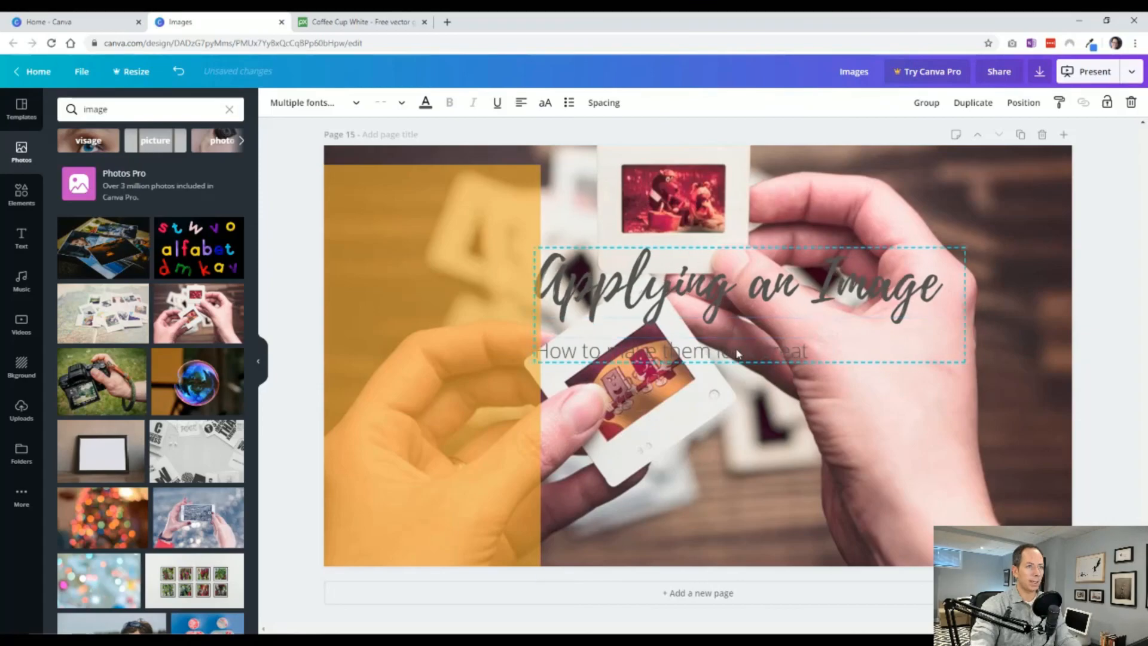
{"action": "left_click_drag", "start_coordinate": [373, 408], "coordinate": [402, 389]}
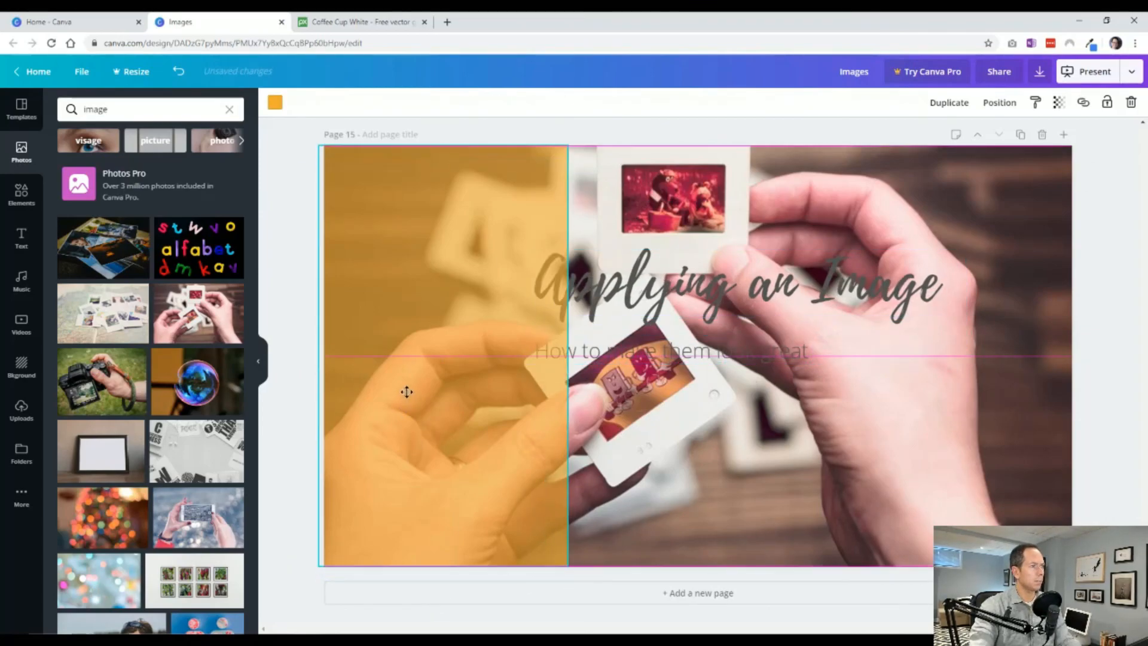
{"action": "left_click", "coordinate": [566, 357]}
{"action": "left_click", "coordinate": [443, 317]}
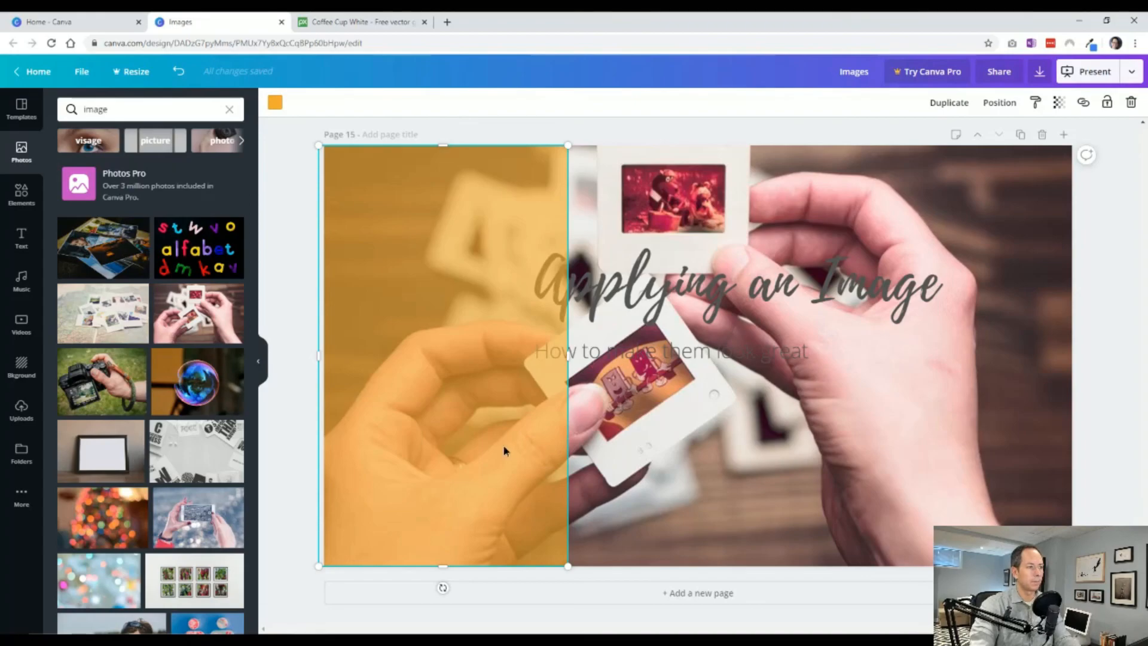
Bring the heading and subheading in front of the orange overlay and stretch the overlay across the whole page.
{"action": "left_click", "coordinate": [772, 283]}
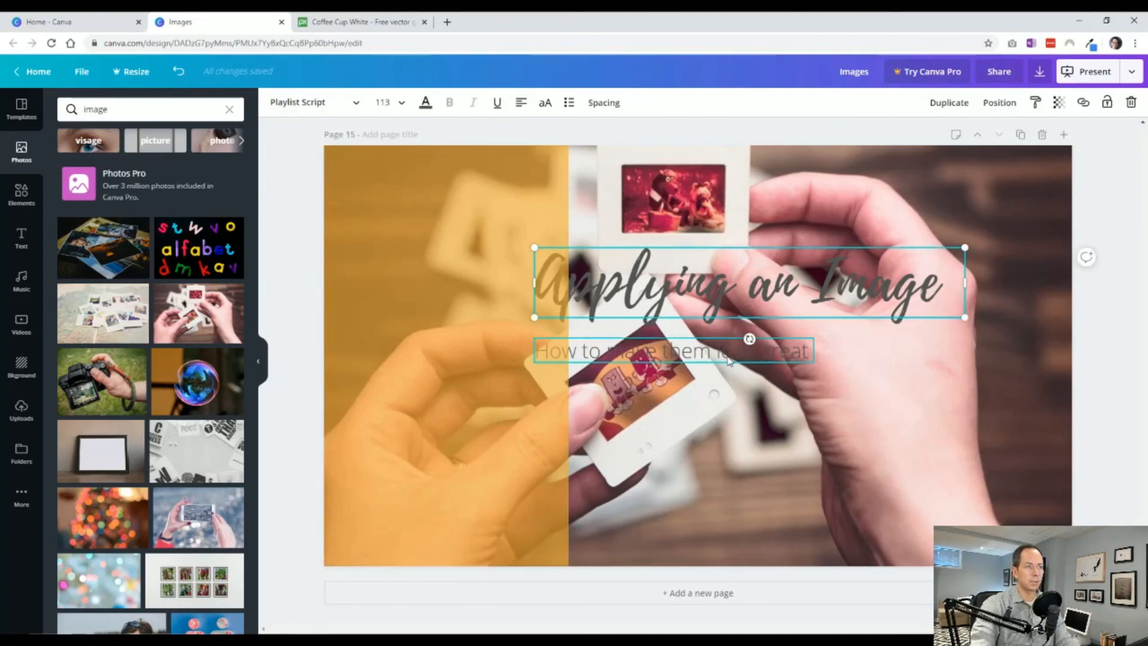
{"action": "left_click", "coordinate": [741, 356], "text": "shift"}
{"action": "left_click", "coordinate": [1024, 104]}
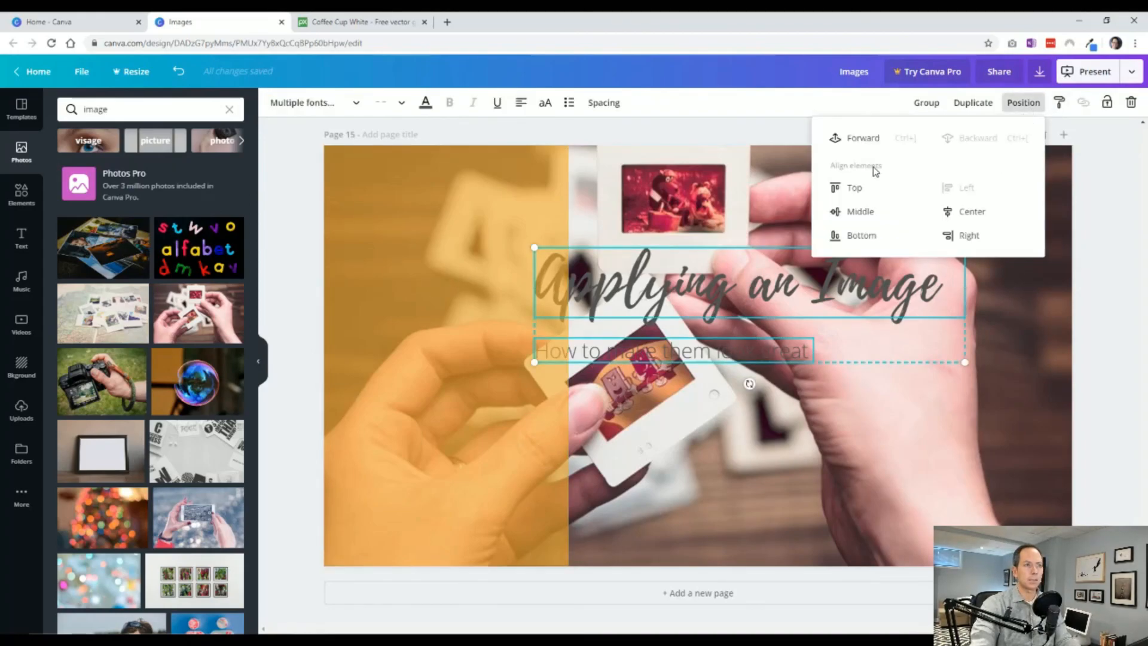
{"action": "left_click", "coordinate": [858, 137]}
{"action": "left_click", "coordinate": [565, 366]}
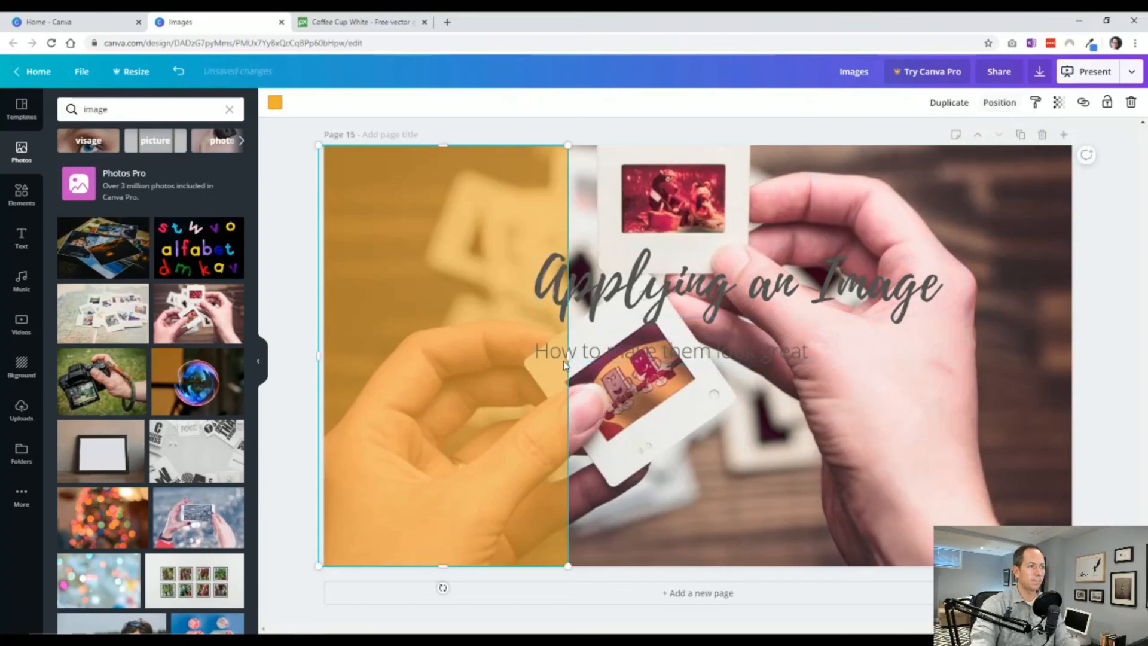
{"action": "left_click_drag", "start_coordinate": [567, 356], "coordinate": [1071, 372]}
Center the subheading beneath the heading and move both to the lower right area of page 15.
{"action": "left_click", "coordinate": [711, 354]}
{"action": "left_click_drag", "start_coordinate": [711, 354], "coordinate": [791, 348]}
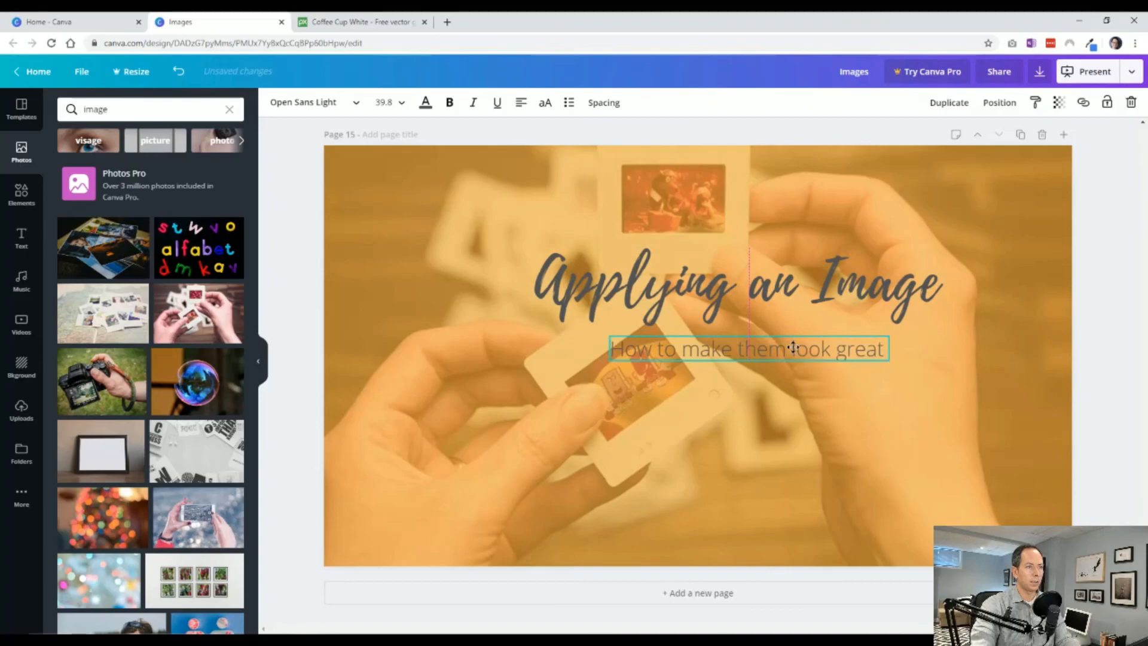
{"action": "left_click", "coordinate": [696, 287], "text": "shift"}
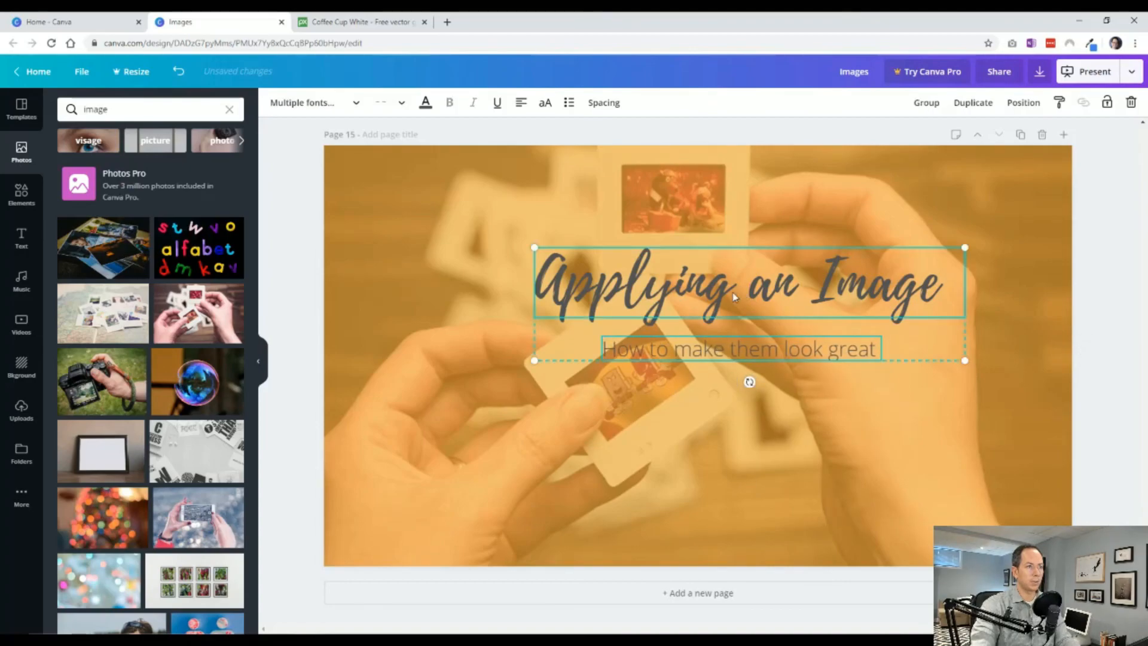
{"action": "left_click_drag", "start_coordinate": [696, 287], "coordinate": [769, 455]}
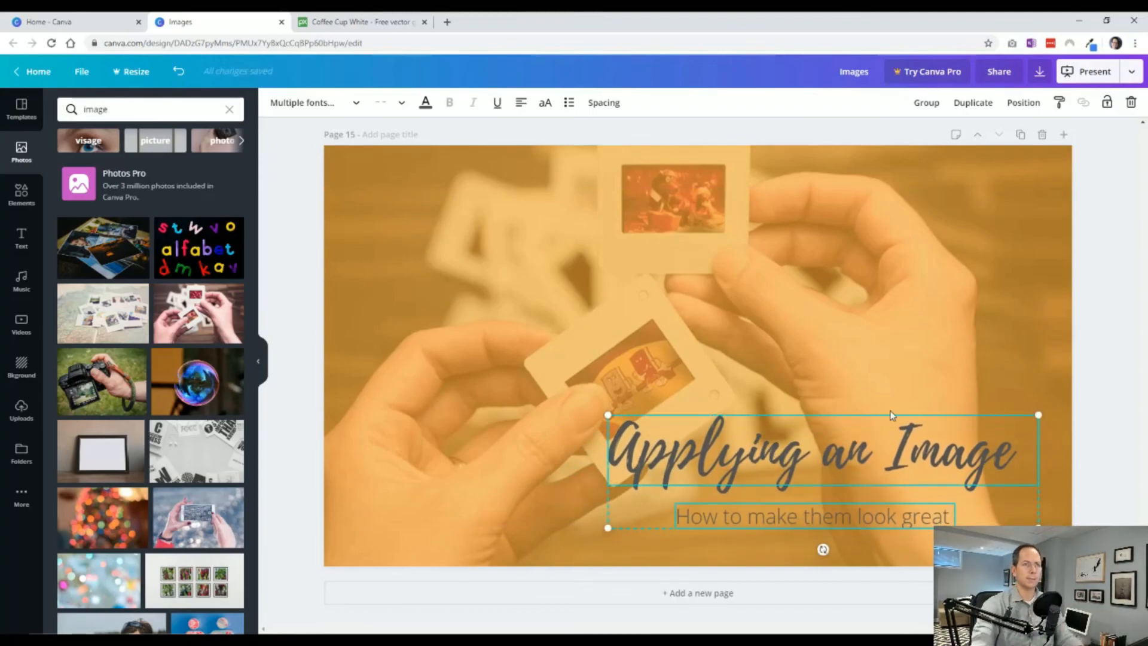
Right-align the text of the heading and subheading, line up both boxes along their right edges, and raise them slightly.
{"action": "left_click", "coordinate": [1022, 104]}
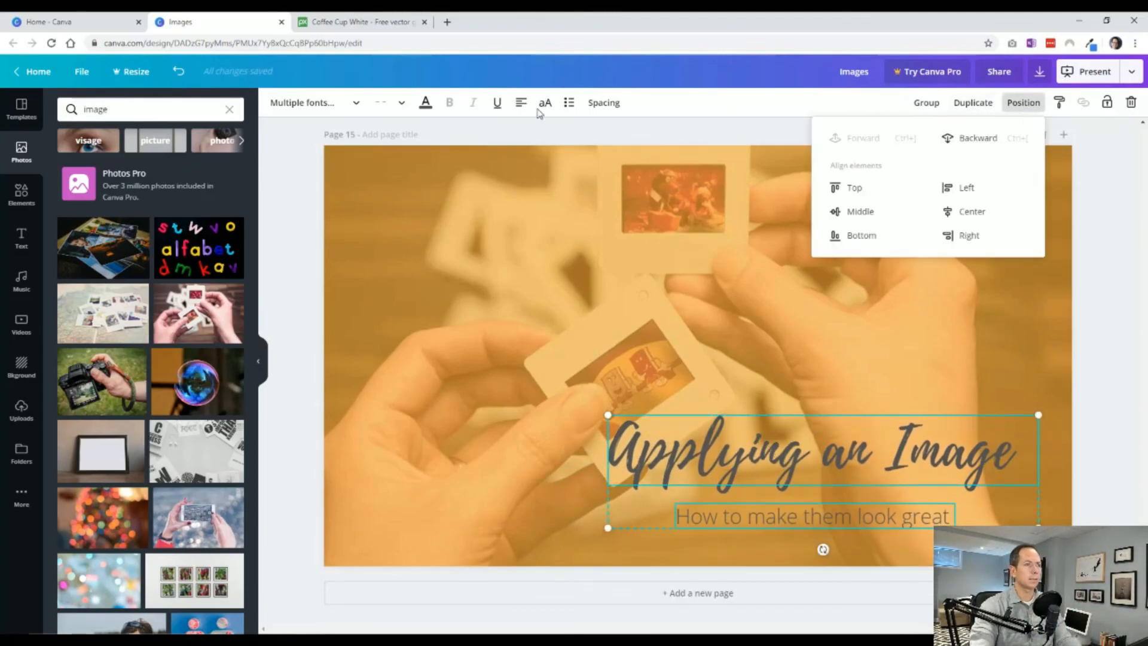
{"action": "left_click", "coordinate": [520, 107]}
{"action": "left_click", "coordinate": [519, 106]}
{"action": "left_click", "coordinate": [520, 107]}
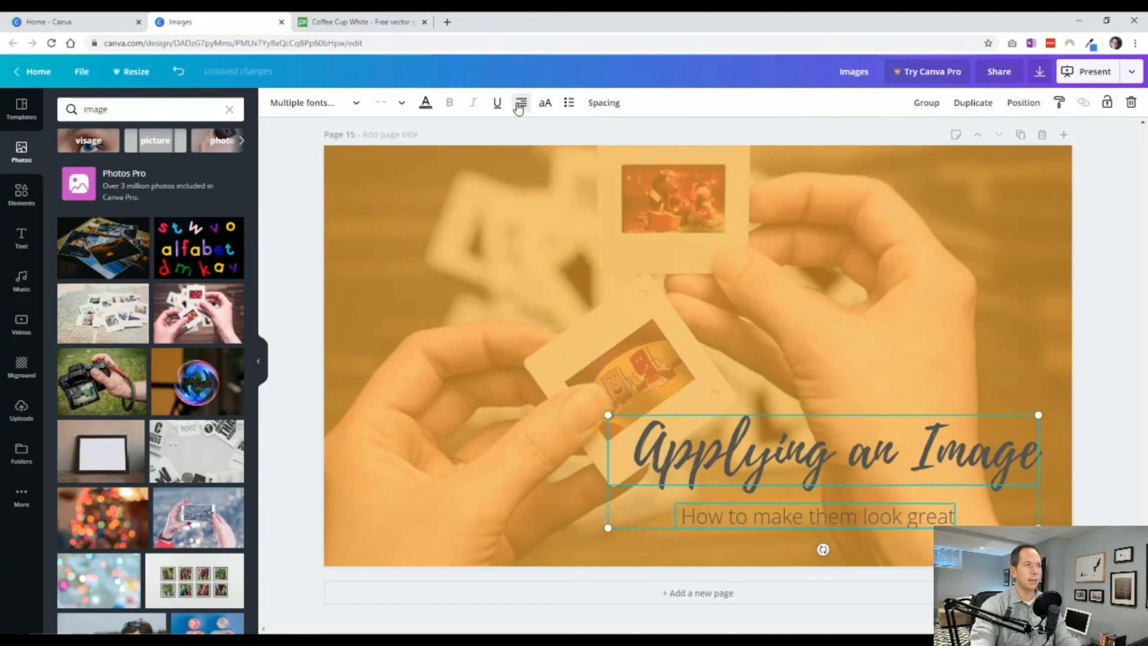
{"action": "left_click", "coordinate": [1016, 106]}
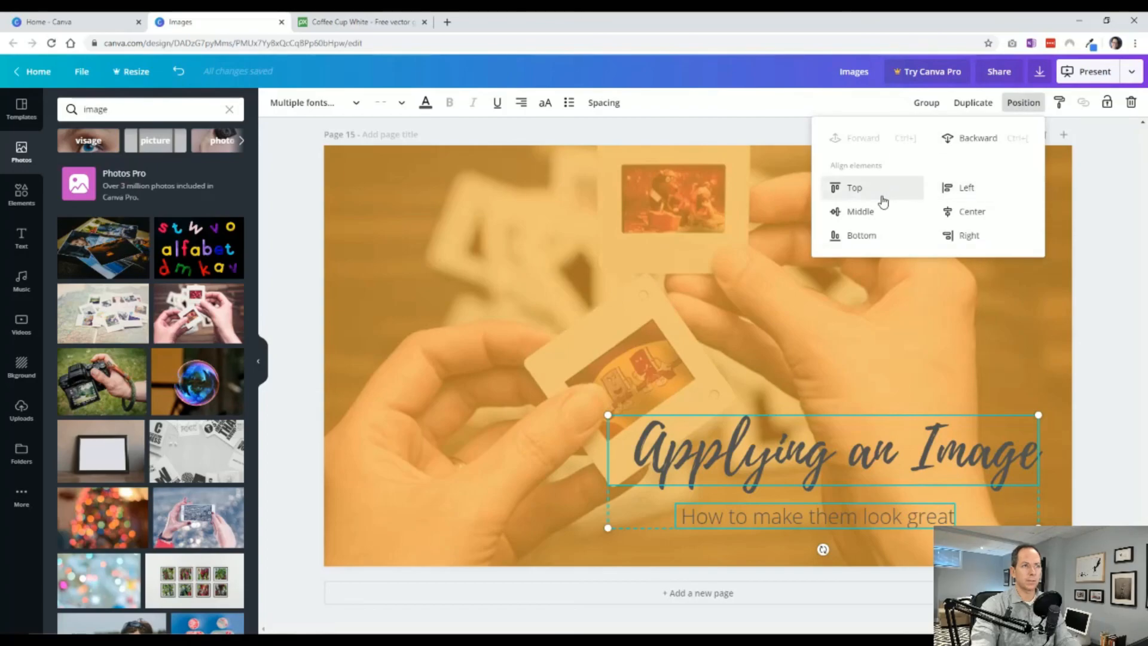
{"action": "left_click", "coordinate": [965, 233]}
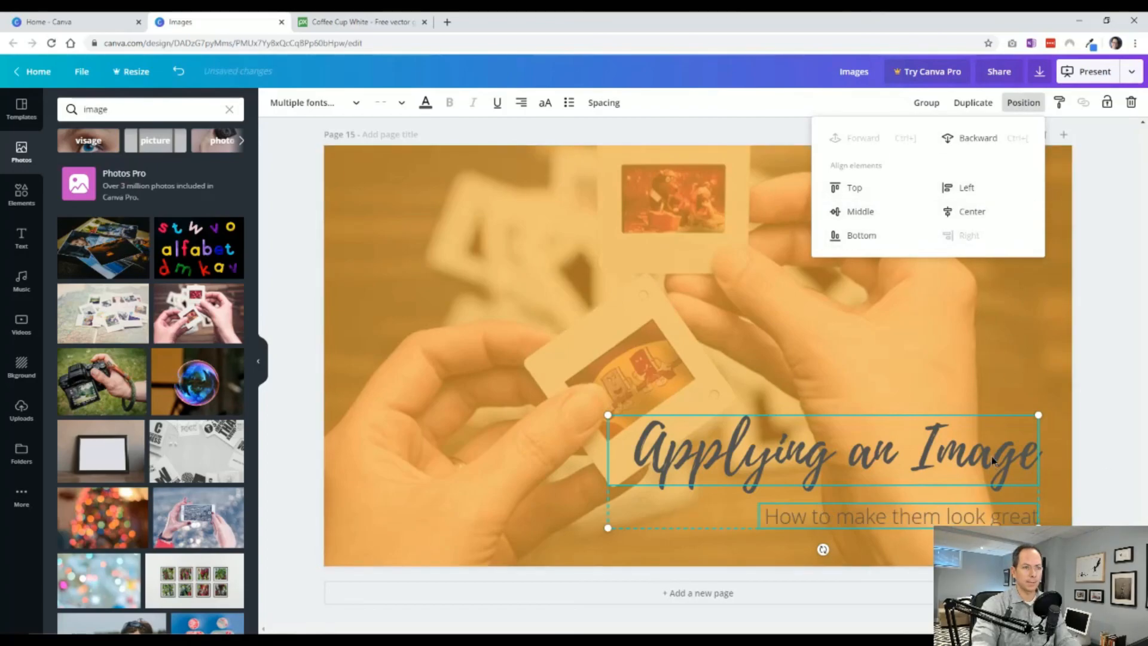
{"action": "key", "text": "Escape"}
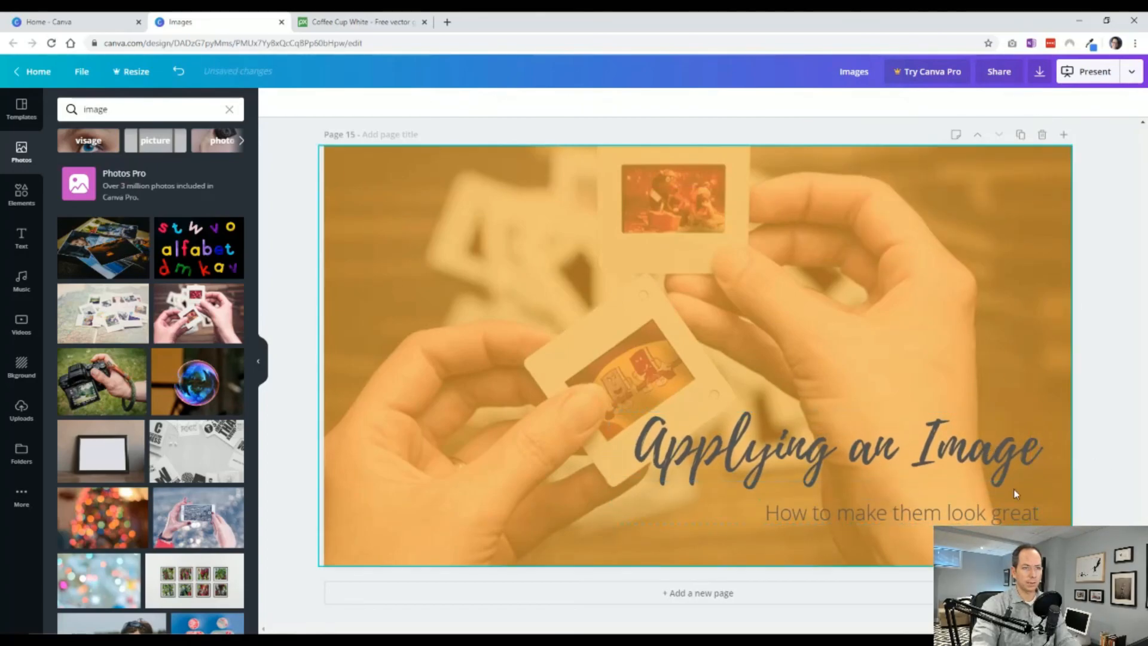
{"action": "left_click_drag", "start_coordinate": [985, 513], "coordinate": [980, 505]}
{"action": "left_click", "coordinate": [1106, 489]}
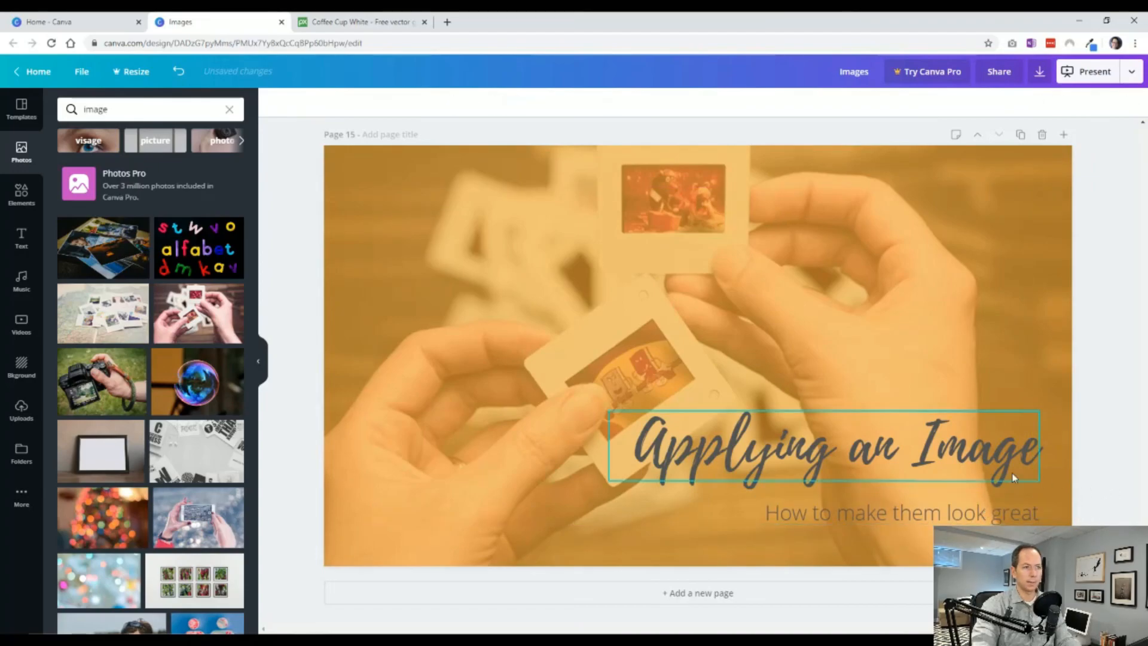
Change the text color of the heading and the subheading on page 15 to black.
{"action": "left_click", "coordinate": [1003, 474]}
{"action": "left_click", "coordinate": [425, 102]}
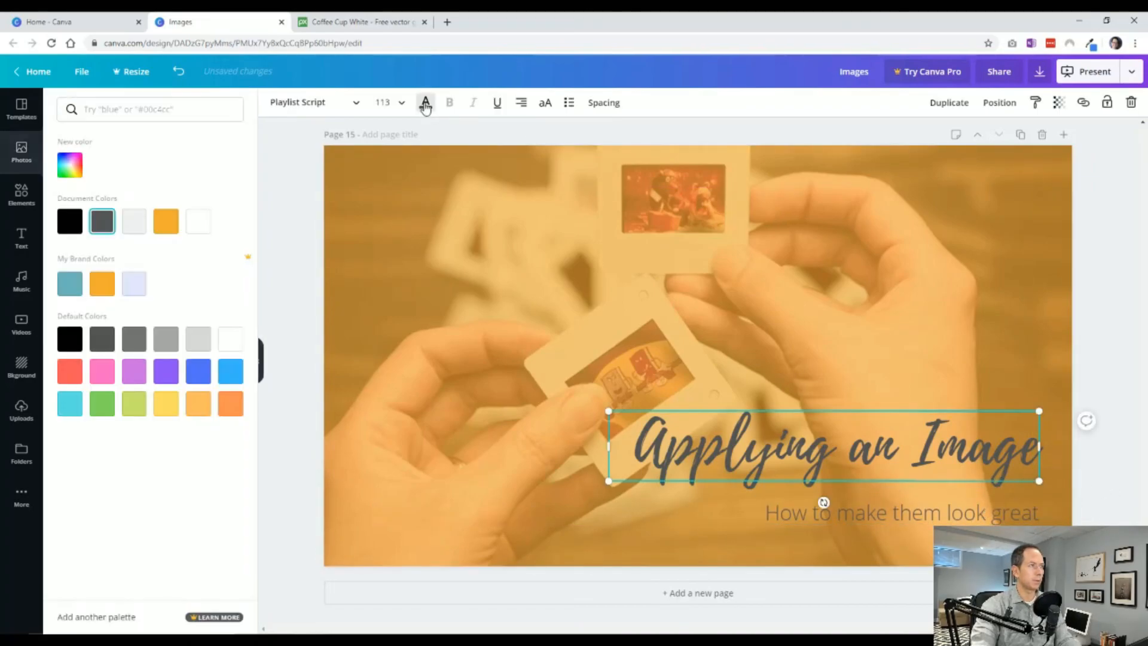
{"action": "left_click", "coordinate": [69, 221]}
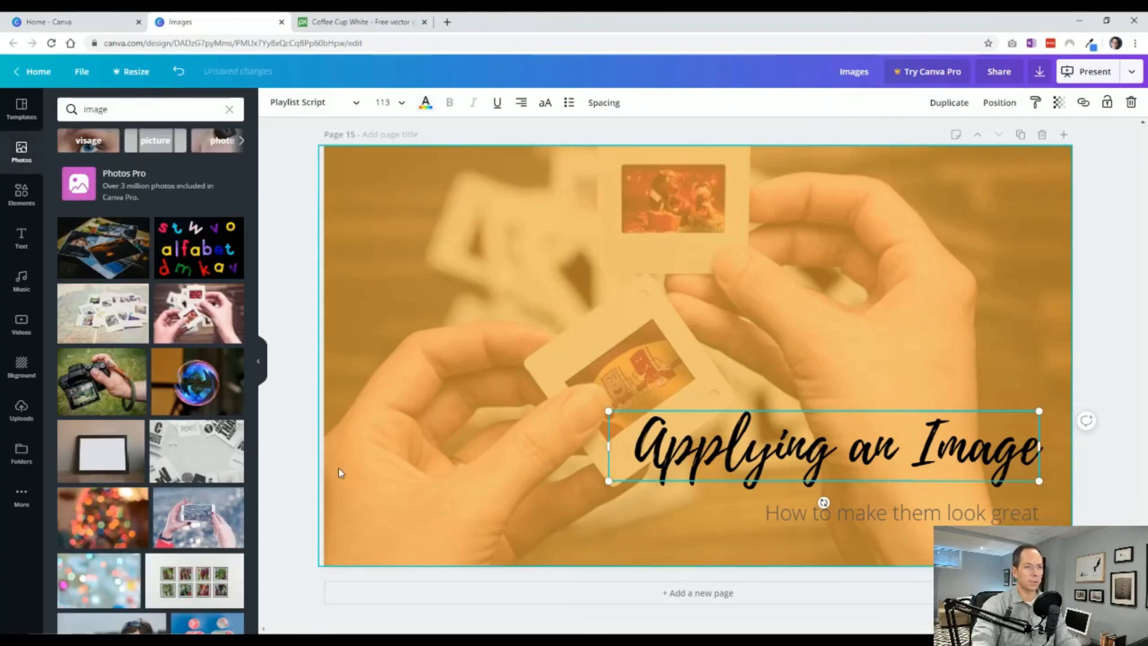
{"action": "left_click", "coordinate": [855, 513]}
{"action": "left_click", "coordinate": [425, 103]}
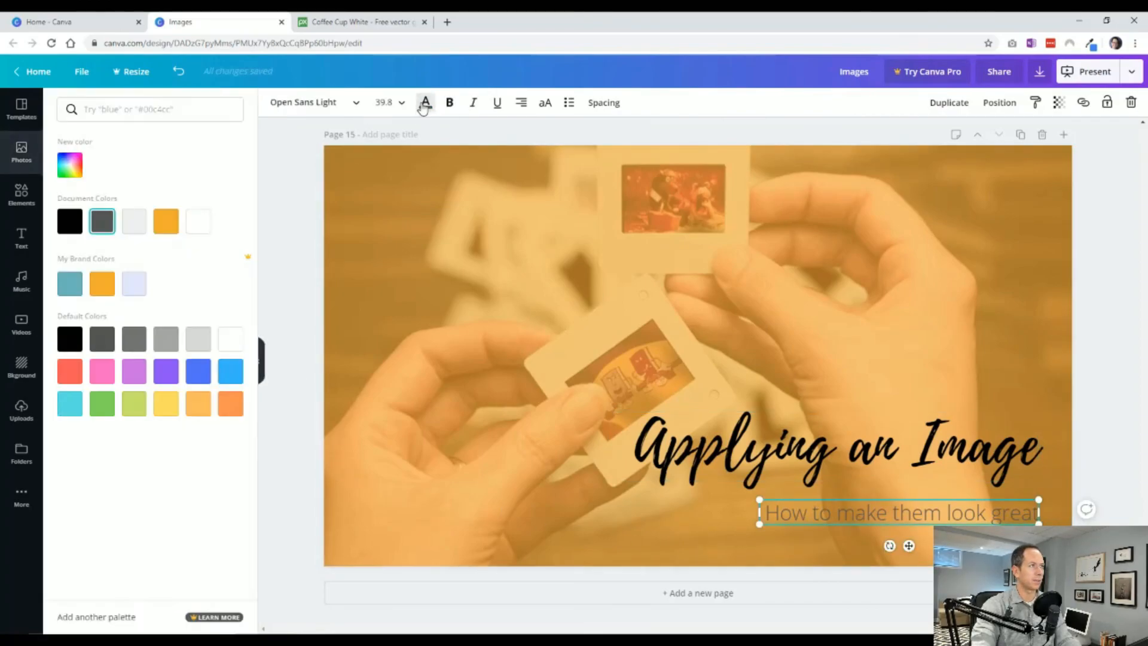
{"action": "left_click", "coordinate": [69, 221]}
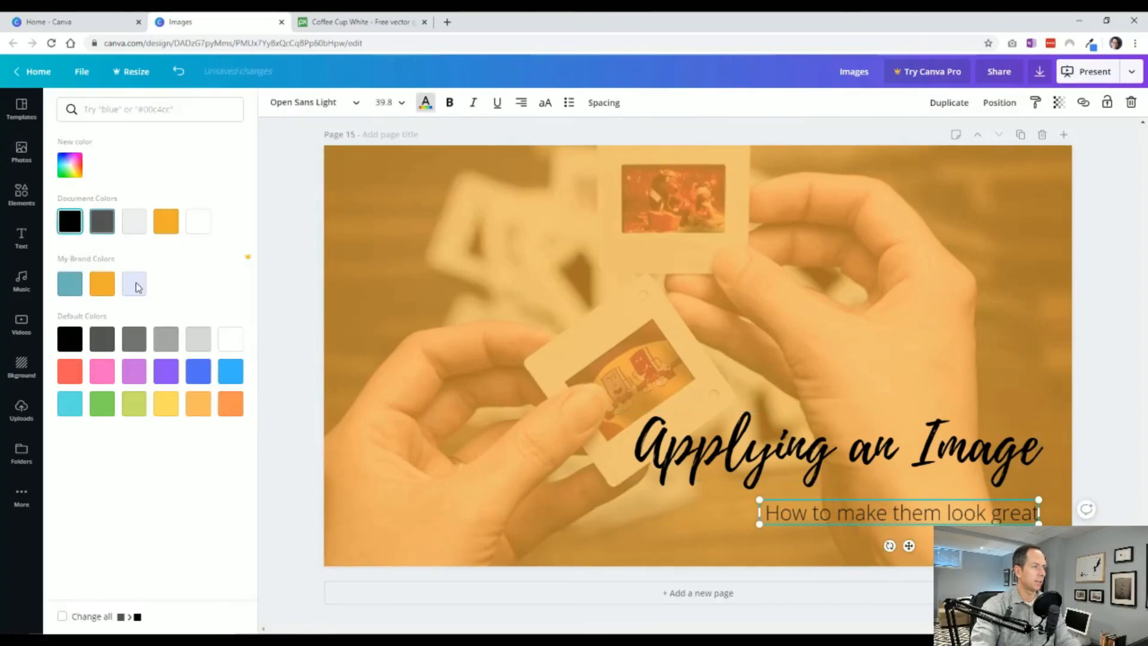
Recolor the heading and subheading on page 15 together in white.
{"action": "left_click", "coordinate": [718, 461], "text": "shift"}
{"action": "left_click", "coordinate": [425, 103]}
{"action": "left_click", "coordinate": [425, 103]}
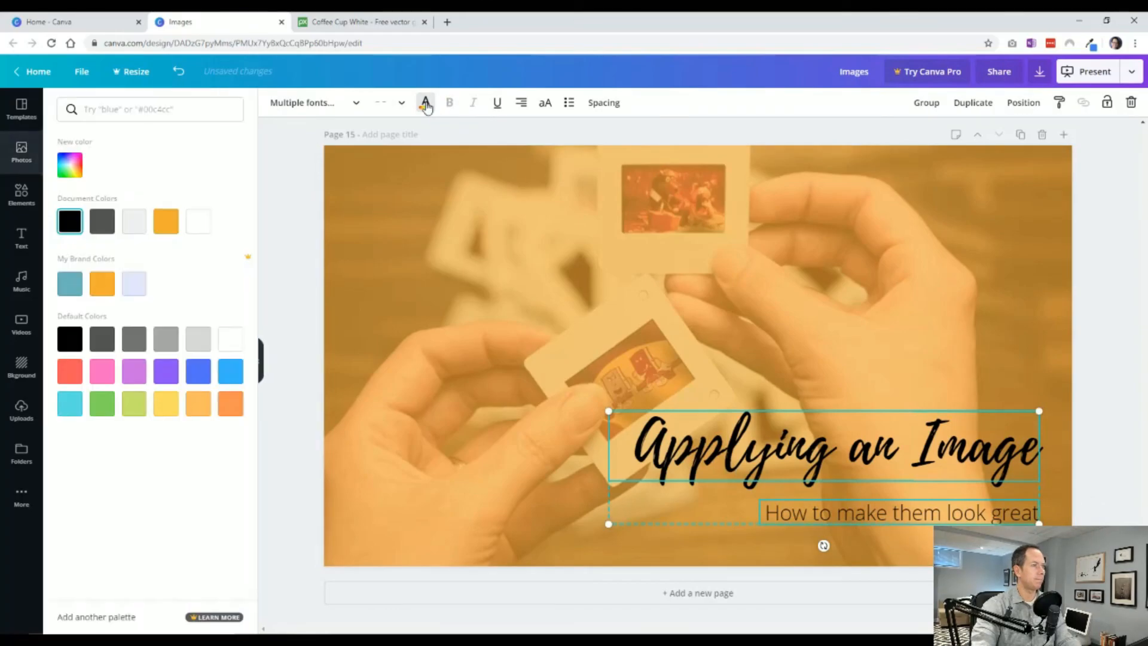
{"action": "left_click", "coordinate": [193, 220]}
{"action": "left_click", "coordinate": [295, 269]}
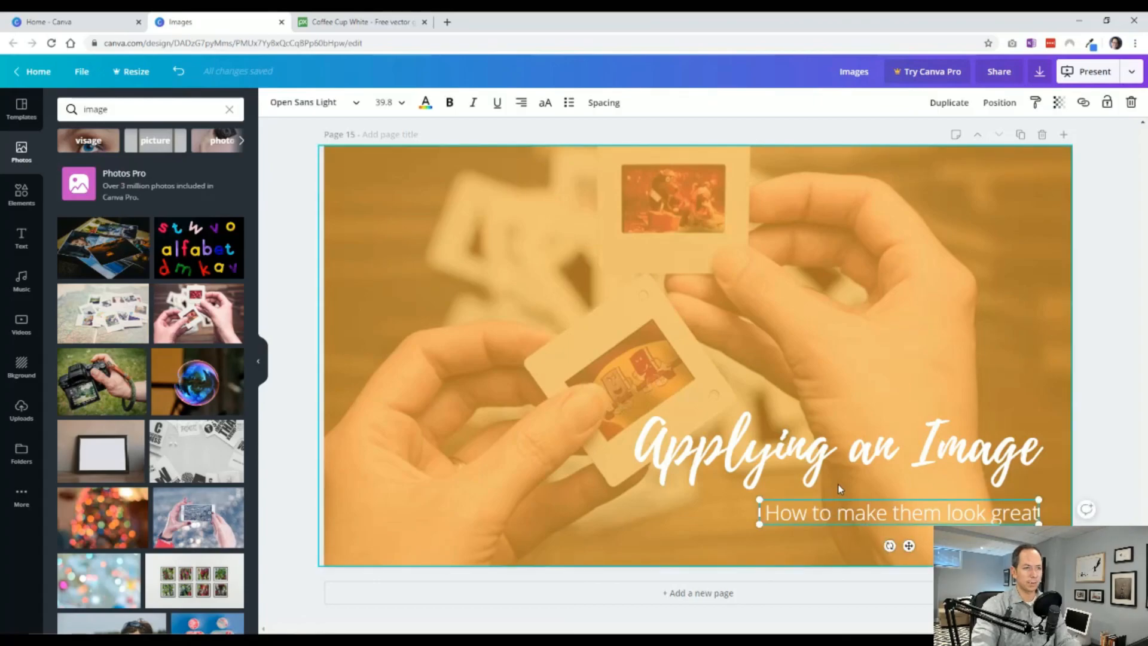
{"action": "left_click", "coordinate": [1092, 459]}
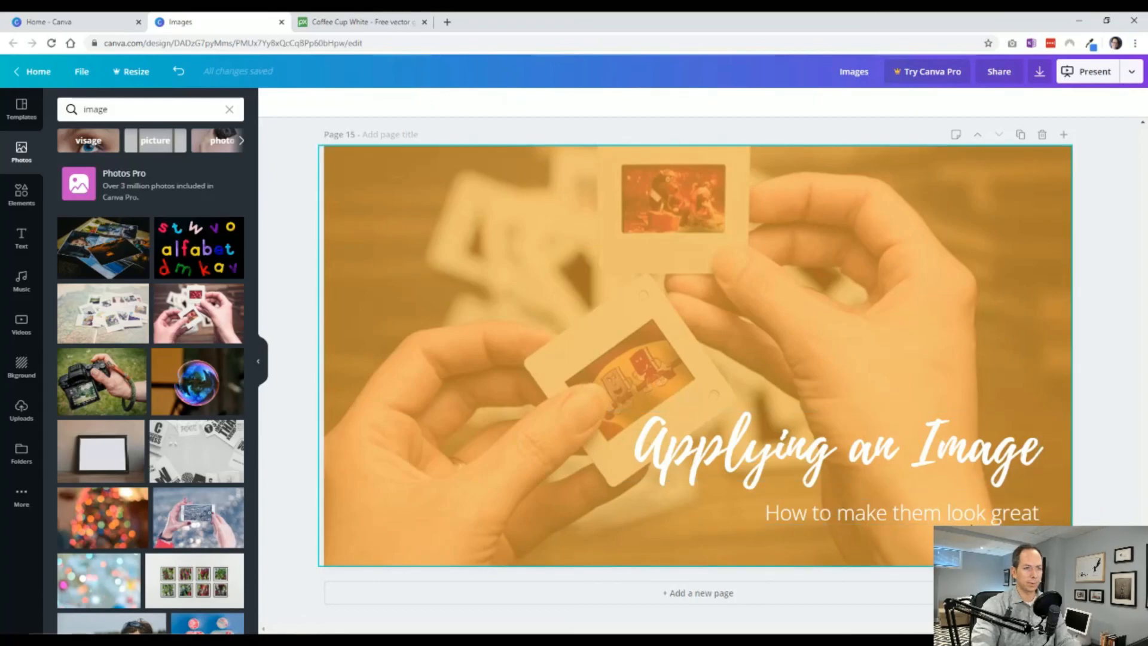
Move the subheading left on page 15 so it sits centered beneath the heading.
{"action": "left_click", "coordinate": [969, 517]}
{"action": "left_click_drag", "start_coordinate": [969, 518], "coordinate": [912, 520]}
{"action": "left_click", "coordinate": [1102, 541]}
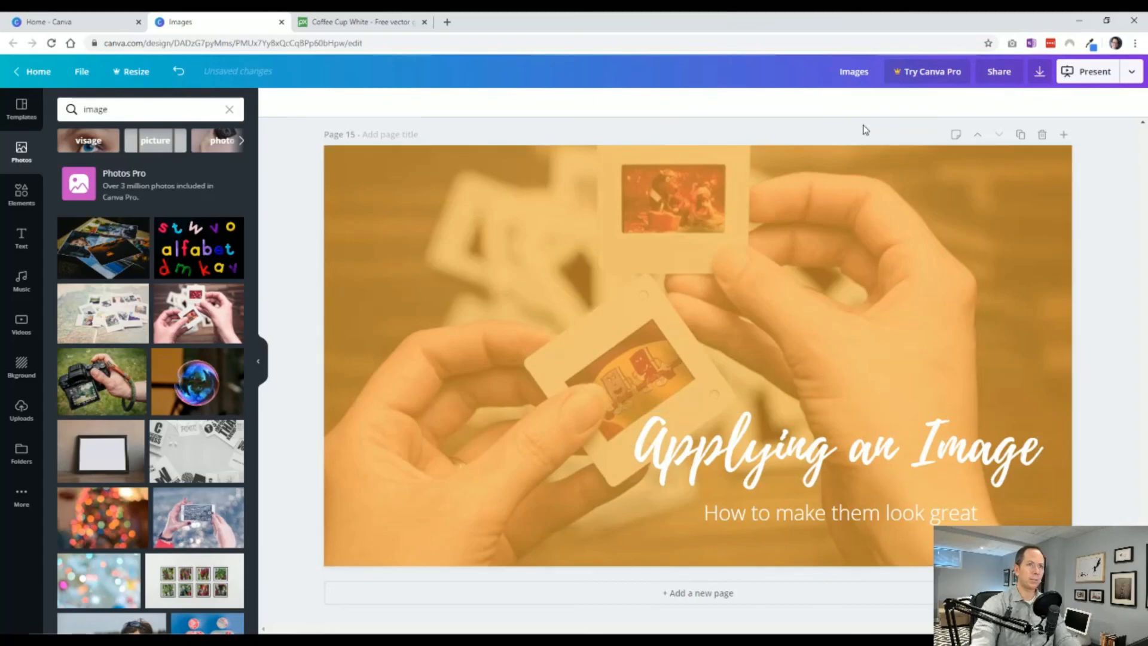
Duplicate page 15 and shrink the copy's orange overlay to a lower-right panel behind the heading and subheading.
{"action": "left_click", "coordinate": [1020, 135]}
{"action": "left_click", "coordinate": [832, 287]}
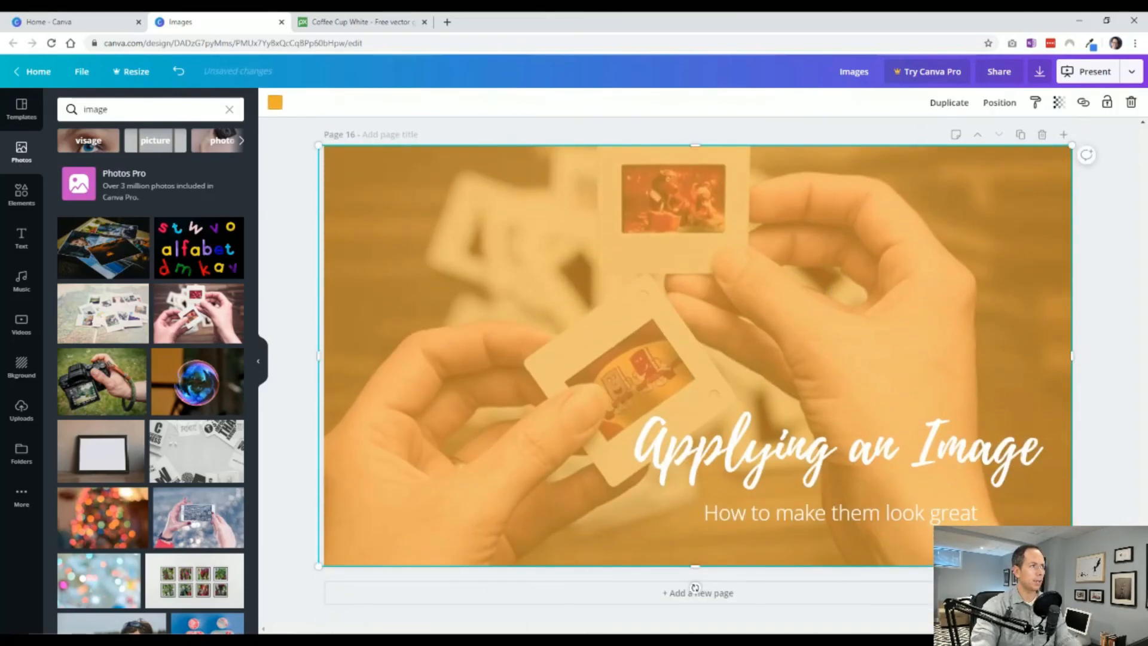
{"action": "left_click_drag", "start_coordinate": [318, 145], "coordinate": [510, 253]}
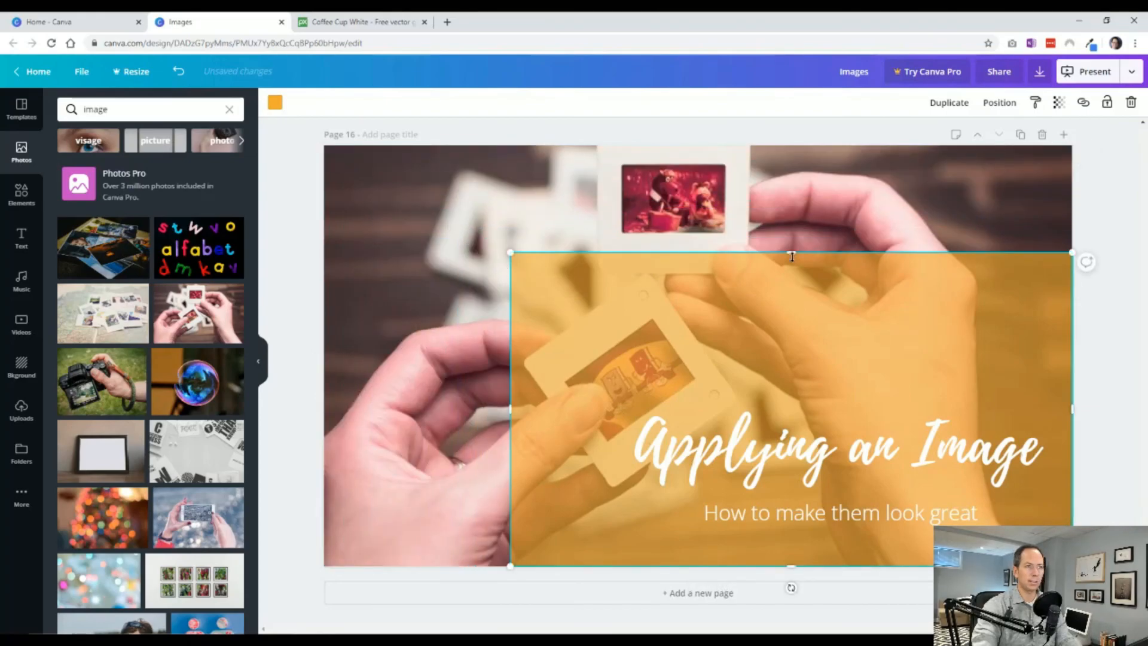
{"action": "left_click_drag", "start_coordinate": [793, 255], "coordinate": [793, 308]}
{"action": "left_click_drag", "start_coordinate": [766, 358], "coordinate": [782, 422]}
{"action": "left_click_drag", "start_coordinate": [526, 496], "coordinate": [595, 493]}
{"action": "left_click_drag", "start_coordinate": [775, 391], "coordinate": [773, 399]}
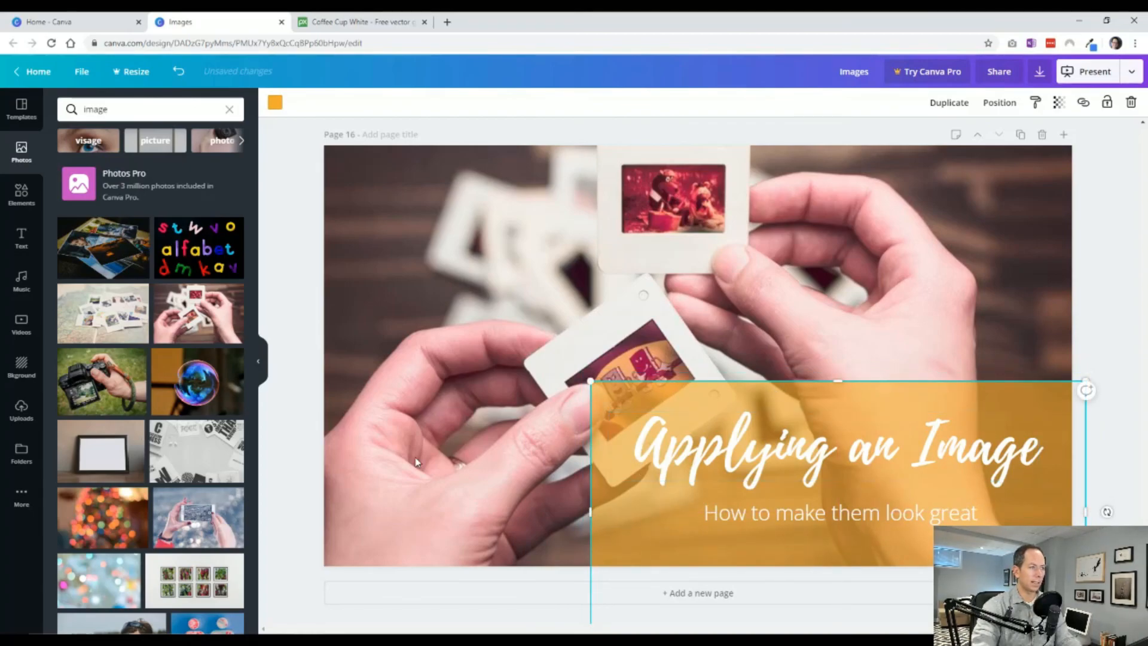
Lower the orange panel slightly on page 16 and nudge the heading and subheading together slightly left on it.
{"action": "left_click", "coordinate": [270, 539]}
{"action": "scroll", "coordinate": [331, 514], "scroll_direction": "up", "scroll_amount": 8}
{"action": "scroll", "coordinate": [531, 293], "scroll_direction": "down", "scroll_amount": 8}
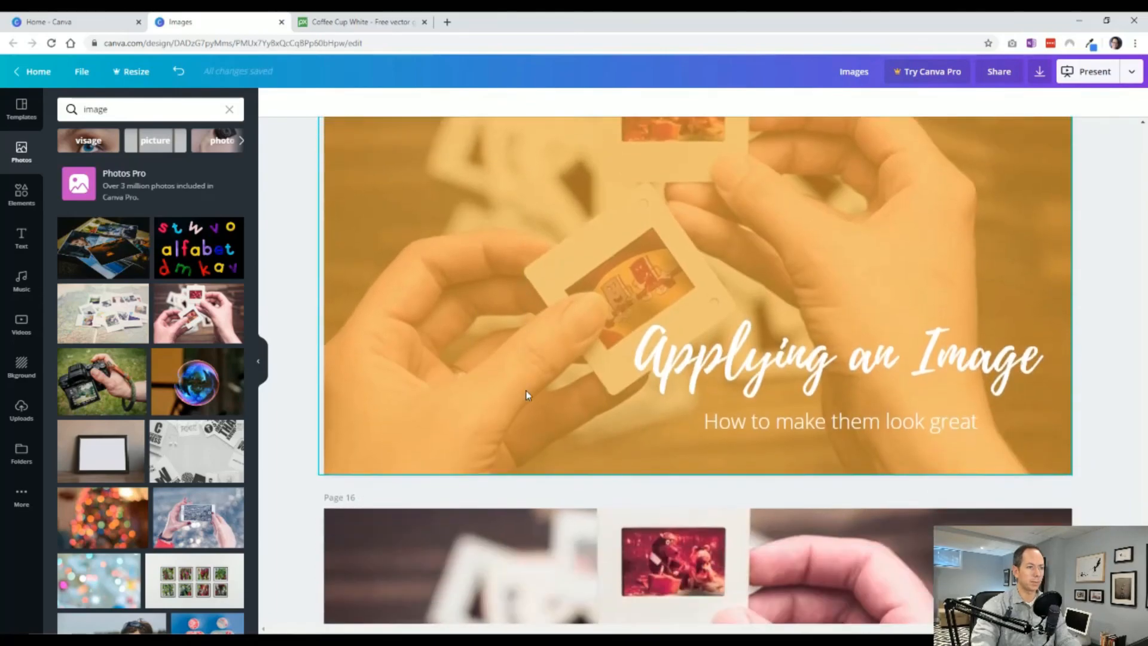
{"action": "left_click_drag", "start_coordinate": [592, 469], "coordinate": [601, 522]}
{"action": "left_click", "coordinate": [777, 518]}
{"action": "left_click", "coordinate": [770, 457], "text": "shift"}
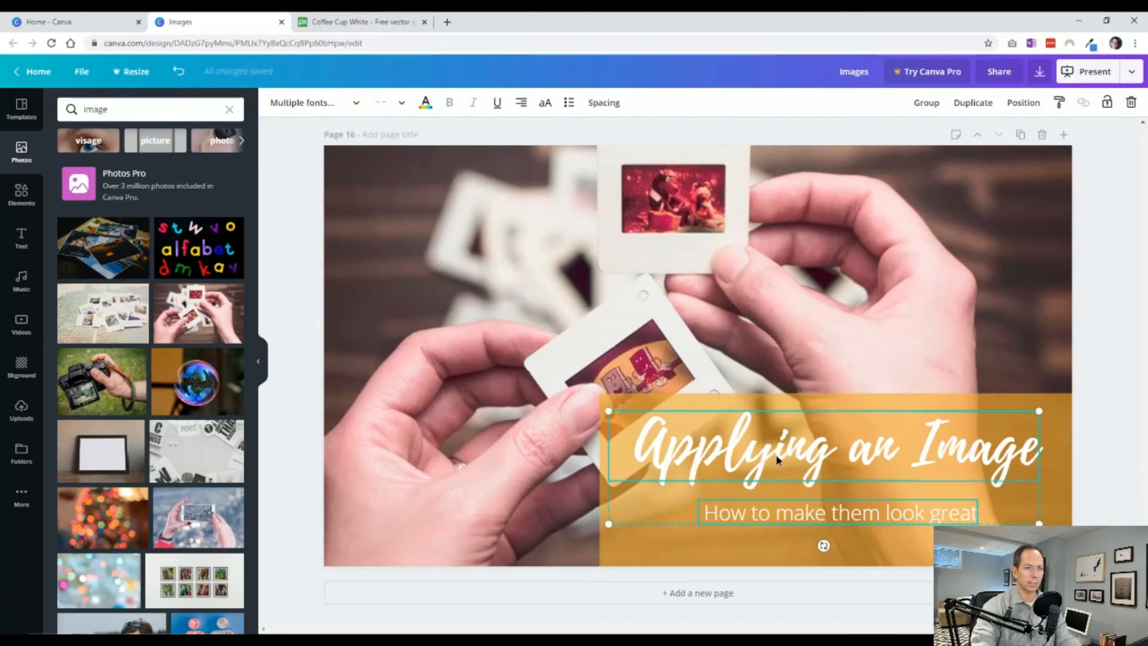
{"action": "left_click_drag", "start_coordinate": [769, 457], "coordinate": [752, 452]}
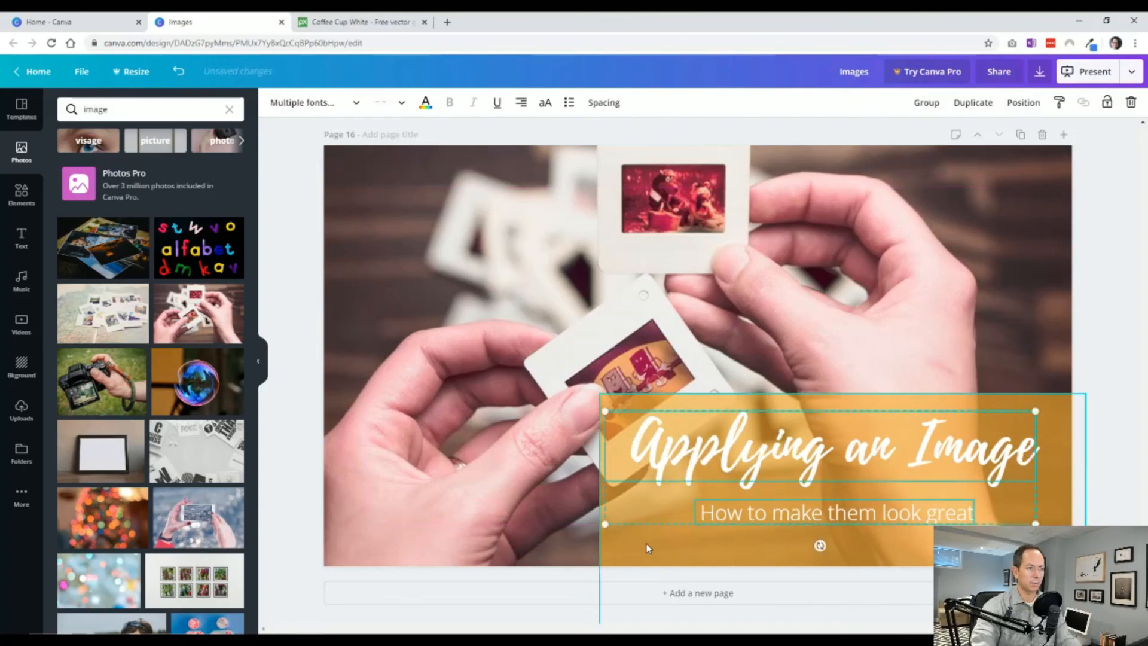
Extend the orange panel on page 16 slightly farther left and upward around the heading and subheading.
{"action": "left_click", "coordinate": [645, 542]}
{"action": "left_click_drag", "start_coordinate": [596, 524], "coordinate": [584, 523]}
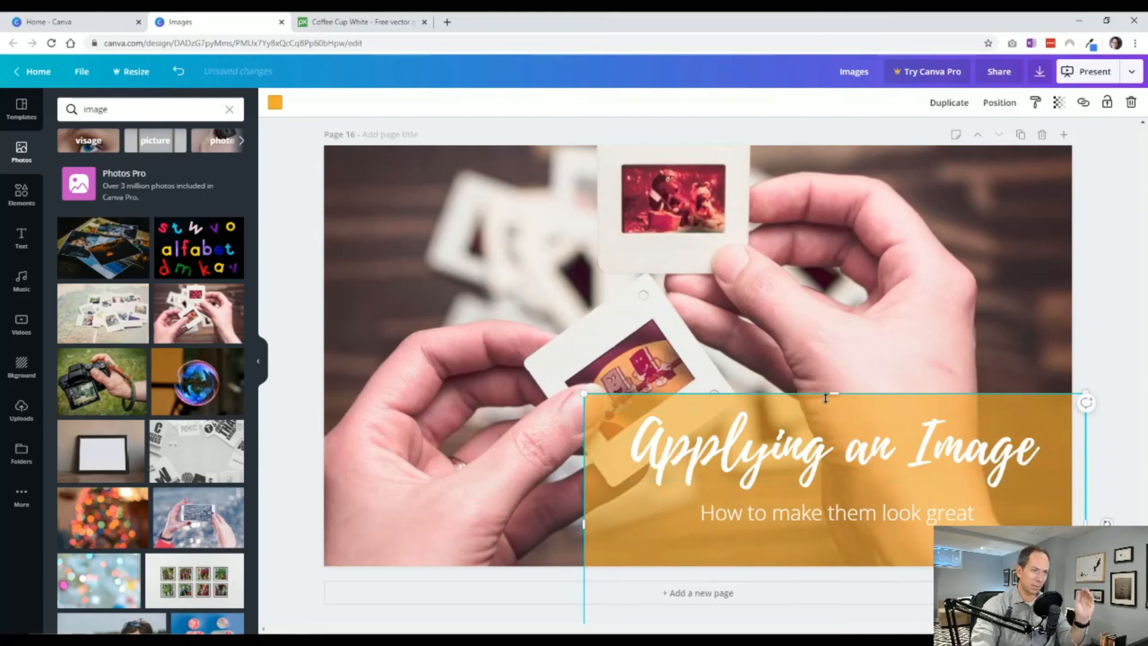
{"action": "left_click_drag", "start_coordinate": [836, 393], "coordinate": [832, 383]}
Nudge the heading and subheading together slightly right and up within the orange panel on page 16.
{"action": "left_click", "coordinate": [818, 458]}
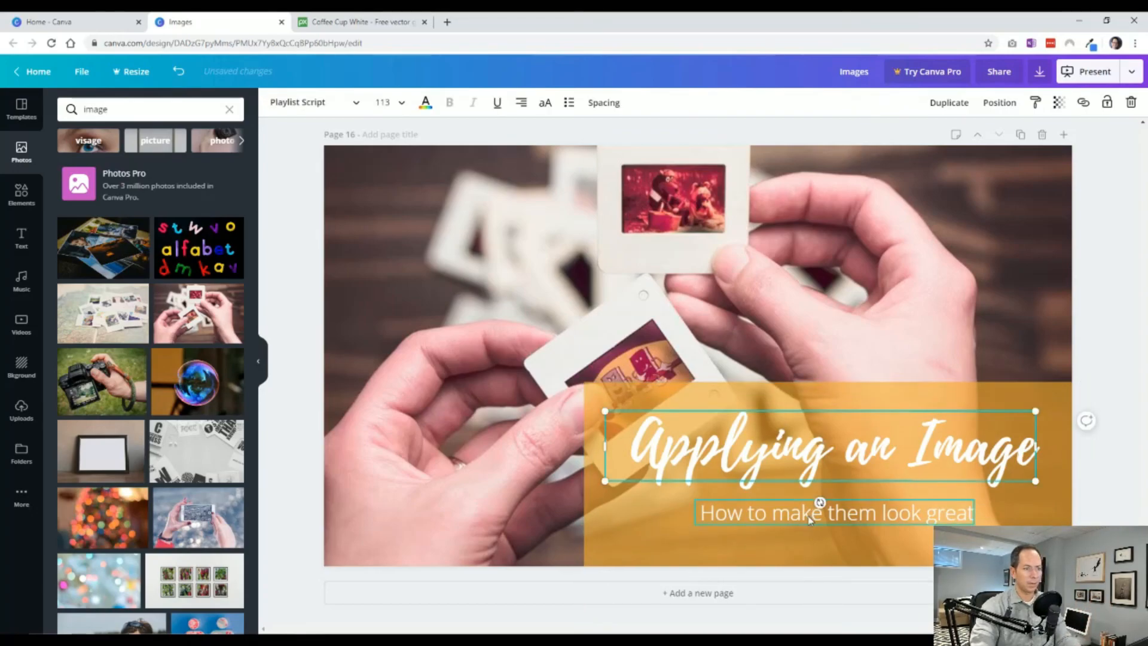
{"action": "left_click", "coordinate": [807, 518], "text": "shift"}
{"action": "key", "text": "Right"}
{"action": "key", "text": "Right"}
{"action": "key", "text": "Right"}
{"action": "key", "text": "Right"}
{"action": "key", "text": "Right"}
{"action": "key", "text": "Right"}
{"action": "key", "text": "Right"}
{"action": "key", "text": "Right"}
{"action": "key", "text": "Right"}
{"action": "key", "text": "Right"}
{"action": "key", "text": "Right"}
{"action": "key", "text": "Right"}
{"action": "key", "text": "Right"}
{"action": "key", "text": "Right"}
{"action": "key", "text": "Right"}
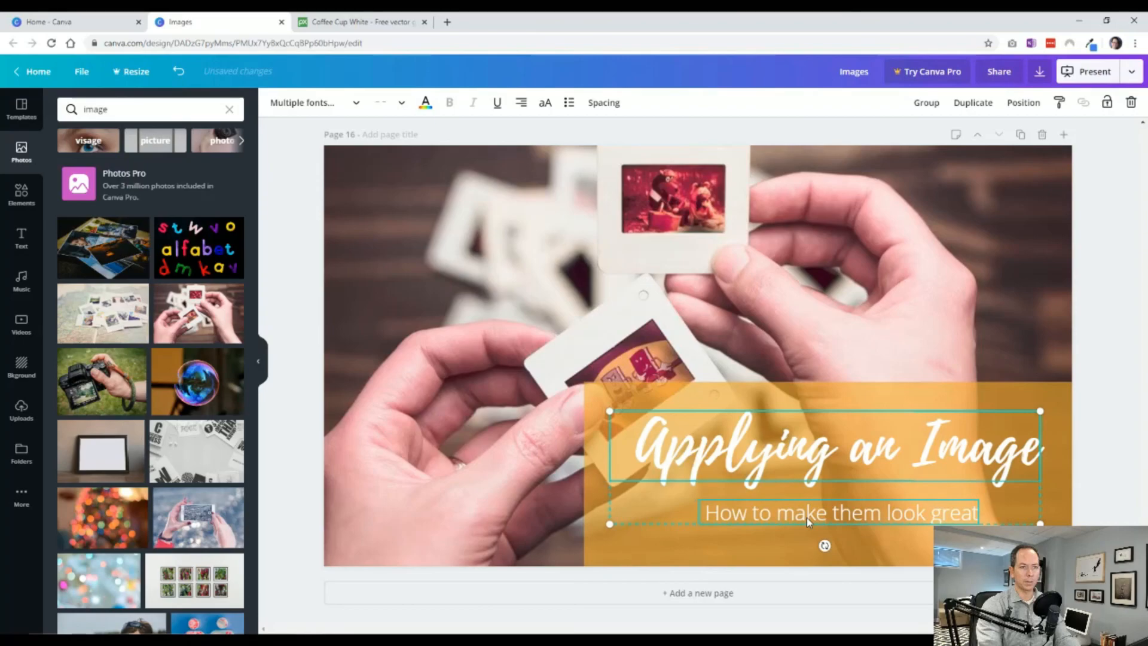
{"action": "key", "text": "Up"}
{"action": "key", "text": "Up"}
Set the transparency of the orange panel on page 16 to 70.
{"action": "left_click", "coordinate": [951, 395]}
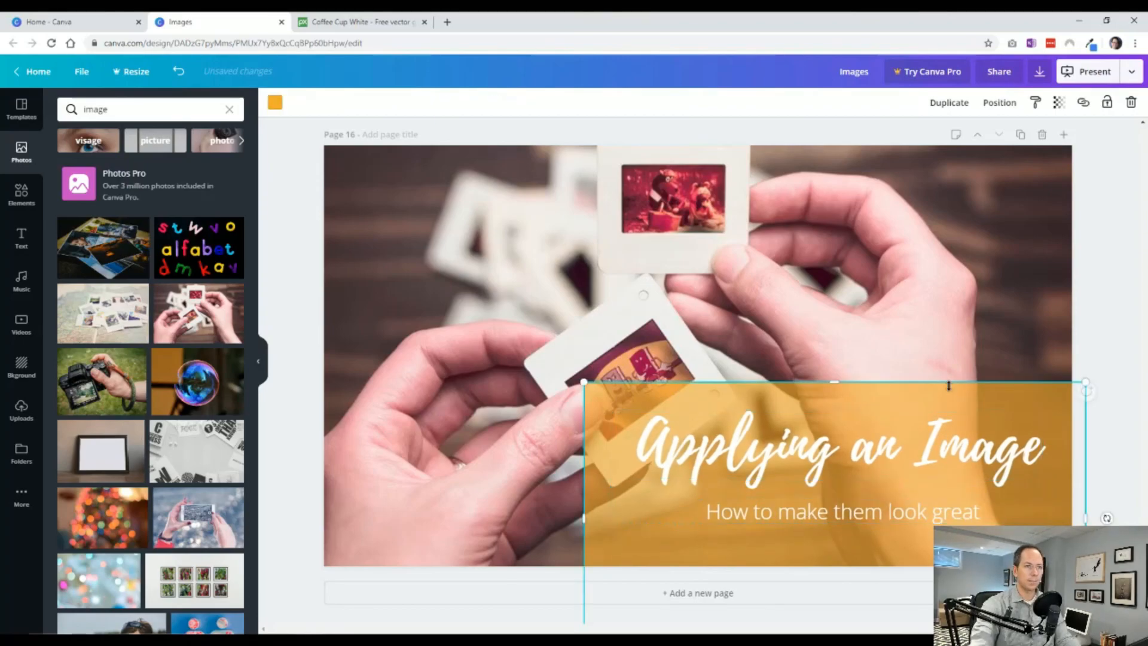
{"action": "left_click", "coordinate": [1086, 300]}
{"action": "left_click", "coordinate": [1019, 396]}
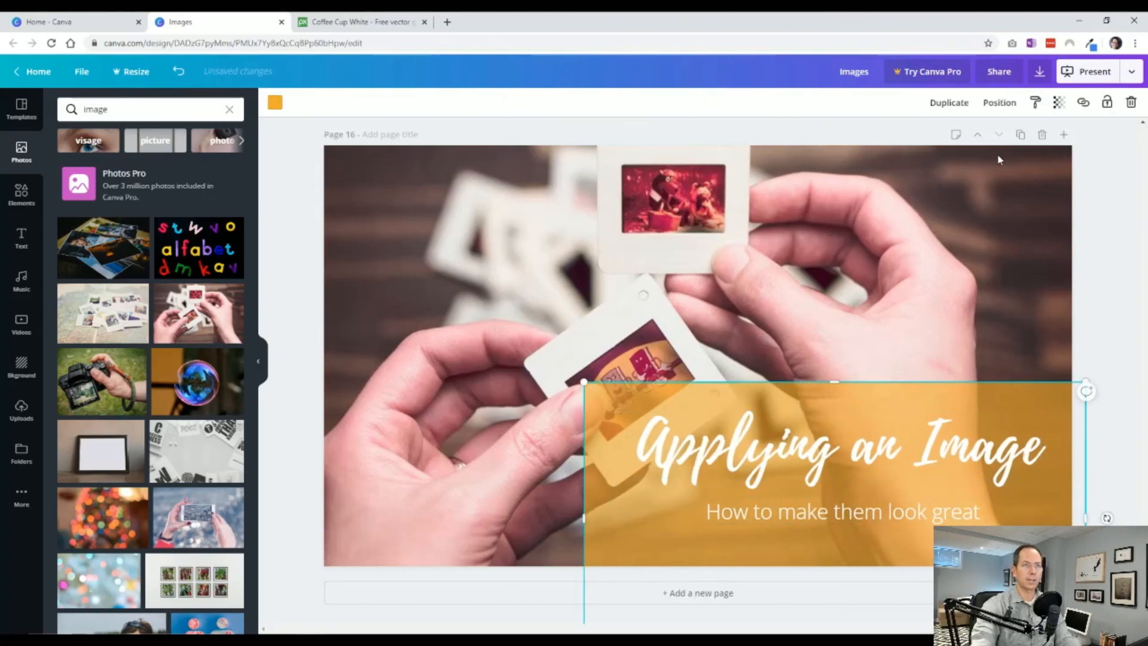
{"action": "left_click", "coordinate": [1059, 105]}
{"action": "left_click_drag", "start_coordinate": [999, 134], "coordinate": [1008, 136]}
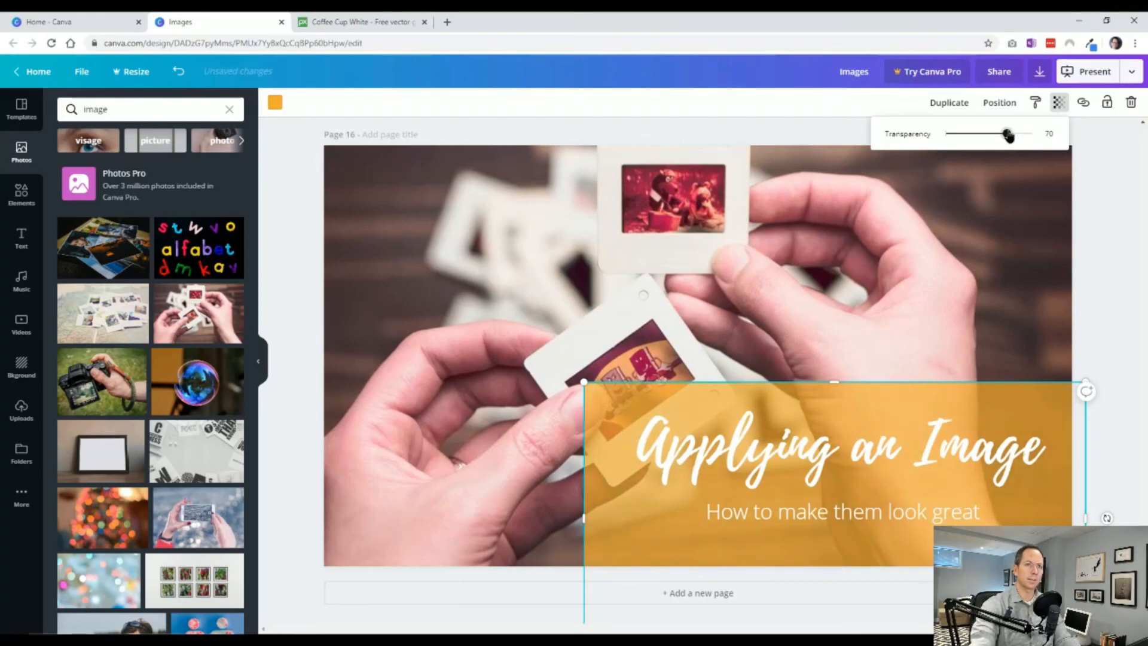
{"action": "left_click", "coordinate": [1122, 294]}
{"action": "left_click", "coordinate": [1097, 343]}
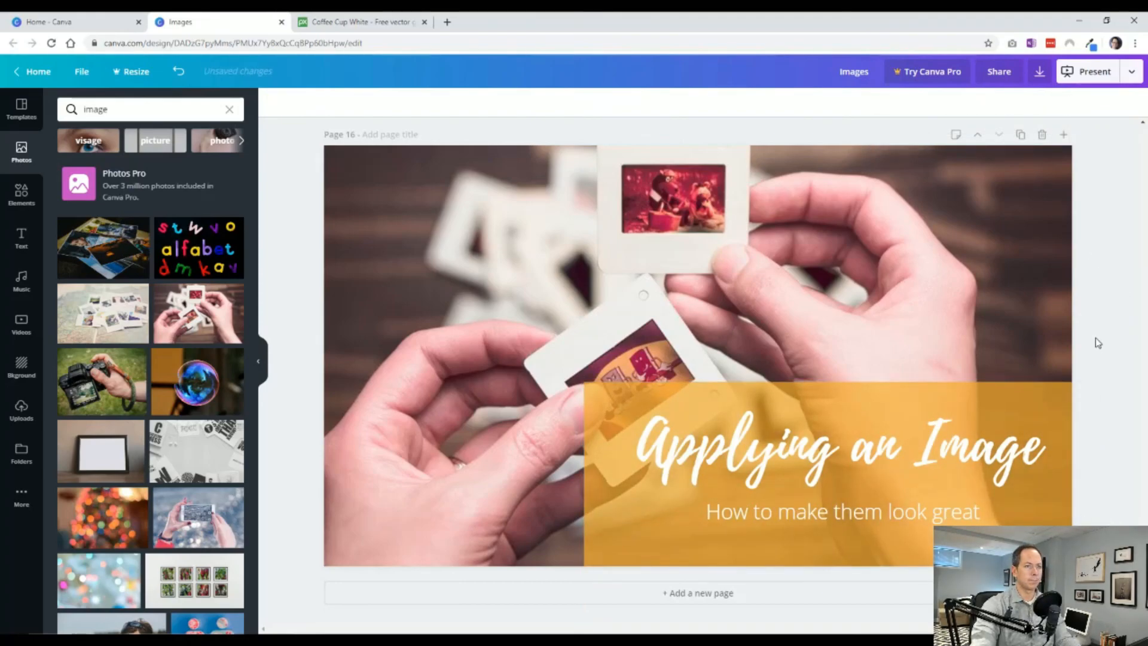
Duplicate page 16 and move the copy's orange panel, heading and subheading together toward the middle of the photo.
{"action": "left_click", "coordinate": [1019, 134]}
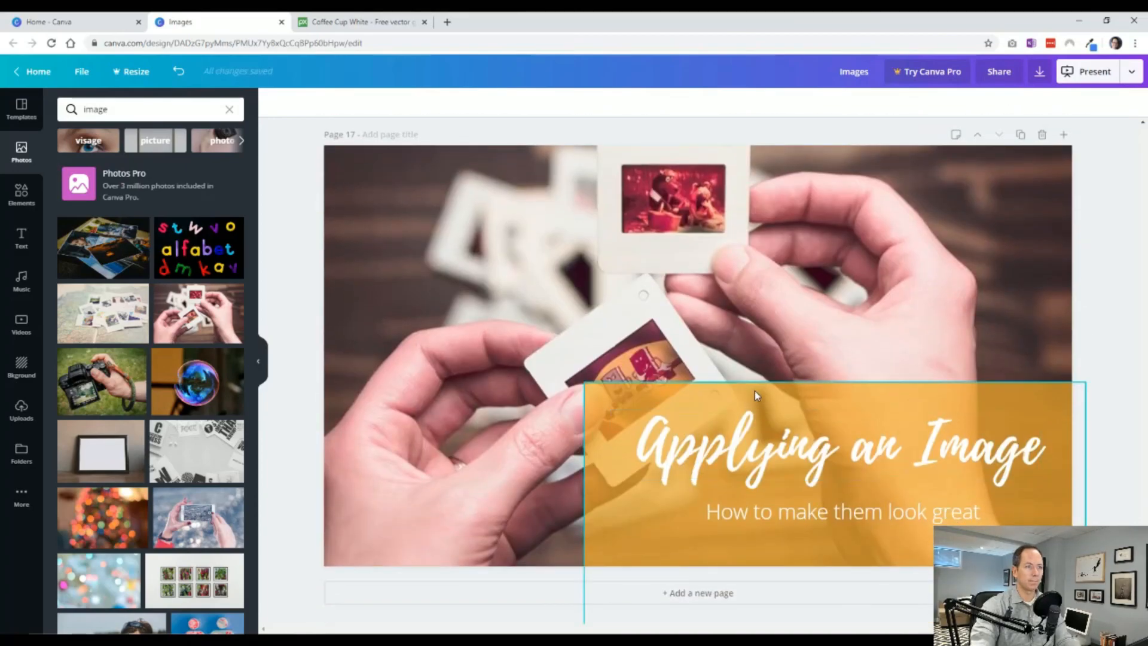
{"action": "scroll", "coordinate": [902, 263], "scroll_direction": "up", "scroll_amount": 5}
{"action": "scroll", "coordinate": [926, 304], "scroll_direction": "down", "scroll_amount": 5}
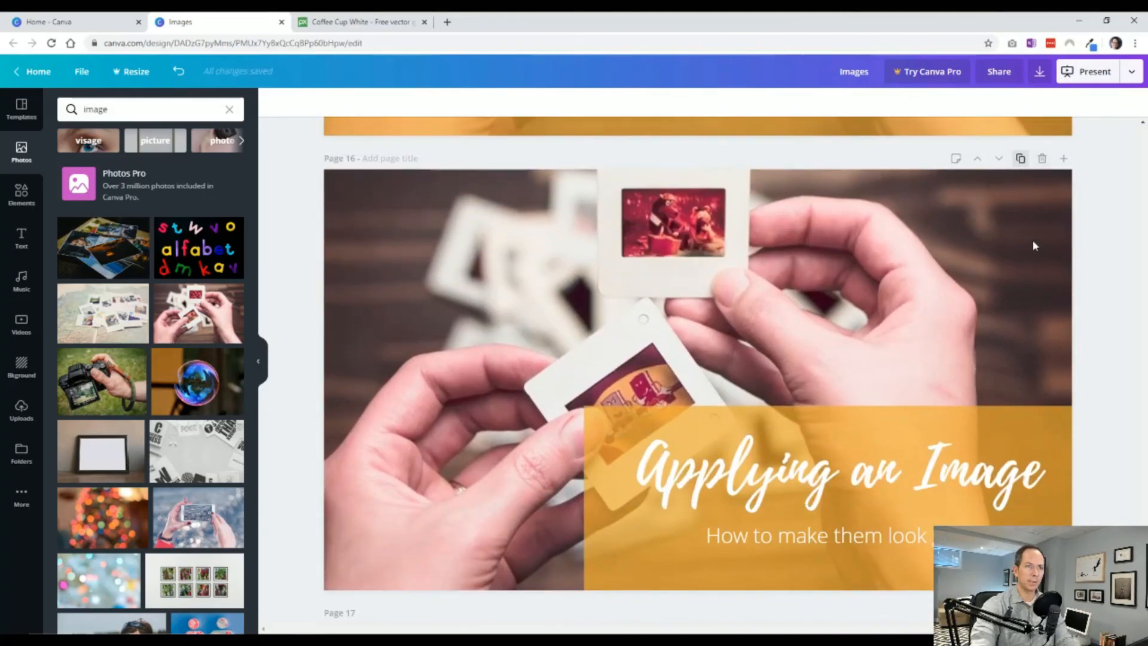
{"action": "scroll", "coordinate": [912, 323], "scroll_direction": "up", "scroll_amount": 4}
{"action": "scroll", "coordinate": [912, 318], "scroll_direction": "down", "scroll_amount": 1}
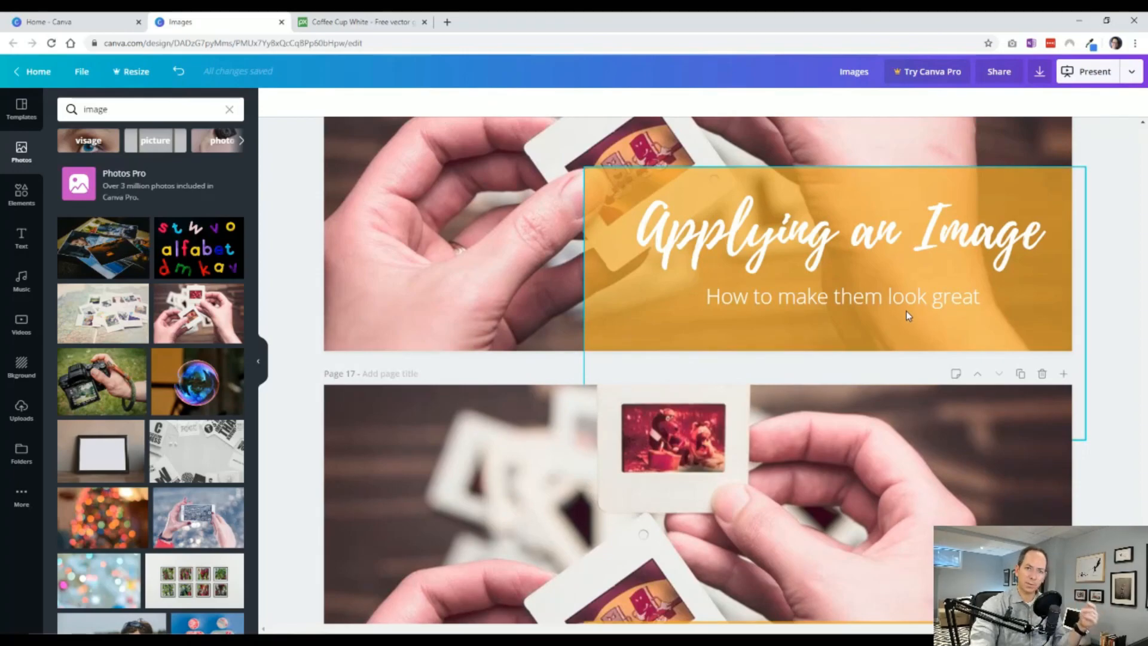
{"action": "scroll", "coordinate": [903, 311], "scroll_direction": "down", "scroll_amount": 4}
{"action": "left_click", "coordinate": [805, 407]}
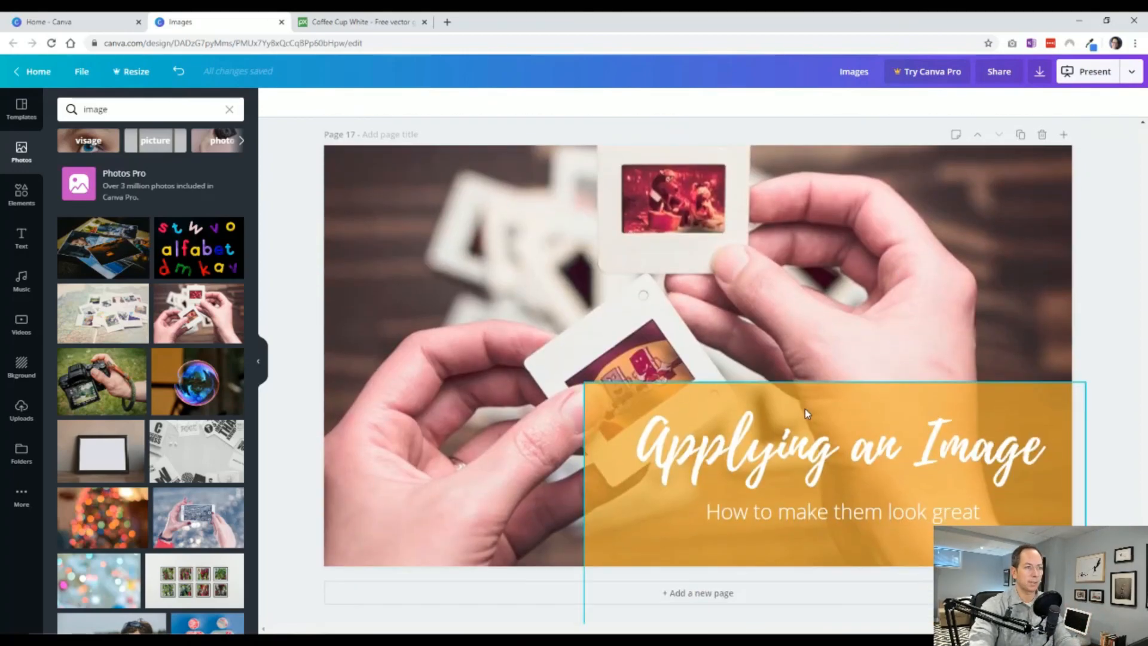
{"action": "left_click", "coordinate": [827, 465]}
{"action": "left_click_drag", "start_coordinate": [827, 465], "coordinate": [690, 330]}
Shrink the orange panel on page 17 closely around the text, raising the heading and subheading inside it.
{"action": "left_click", "coordinate": [718, 487]}
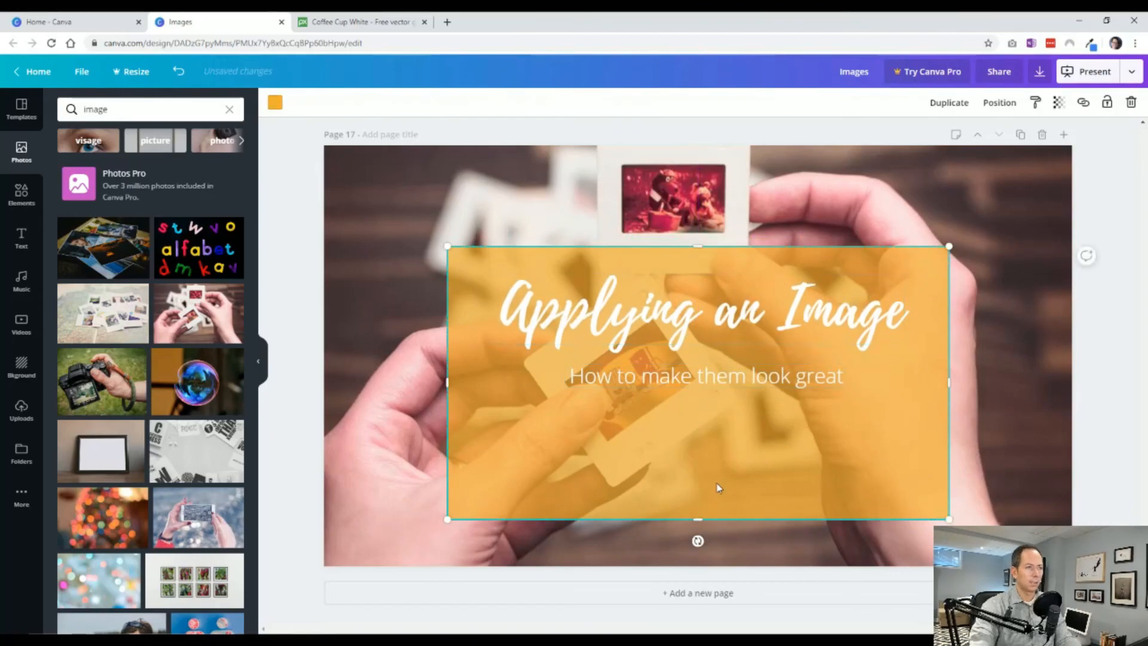
{"action": "left_click_drag", "start_coordinate": [697, 515], "coordinate": [697, 413]}
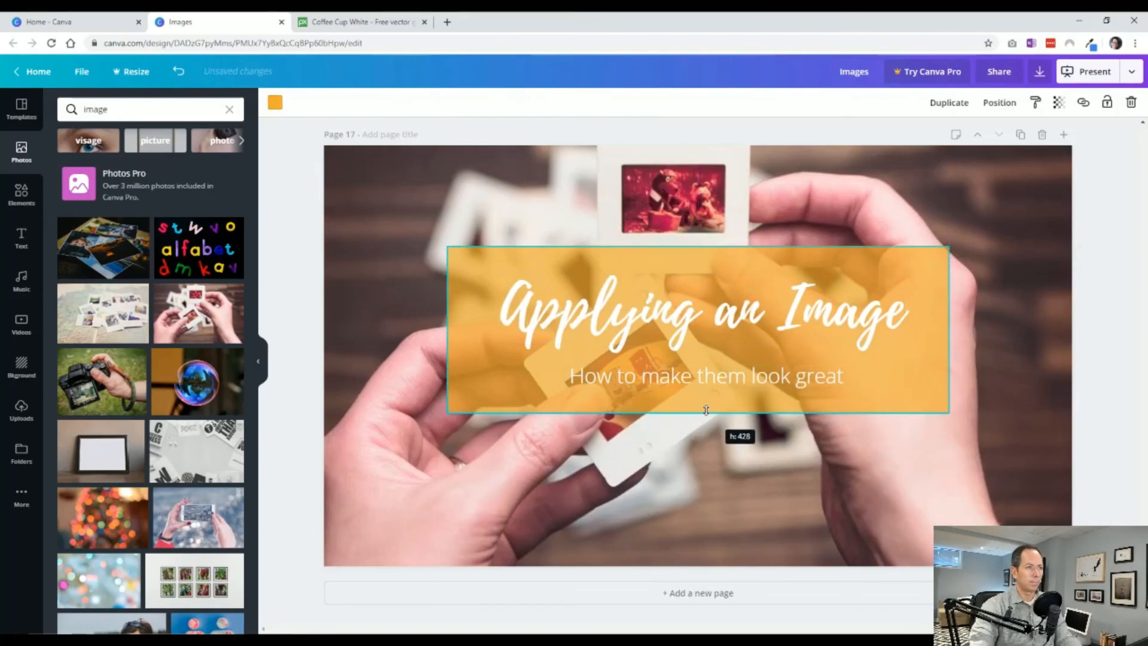
{"action": "left_click", "coordinate": [701, 303]}
{"action": "left_click", "coordinate": [939, 327]}
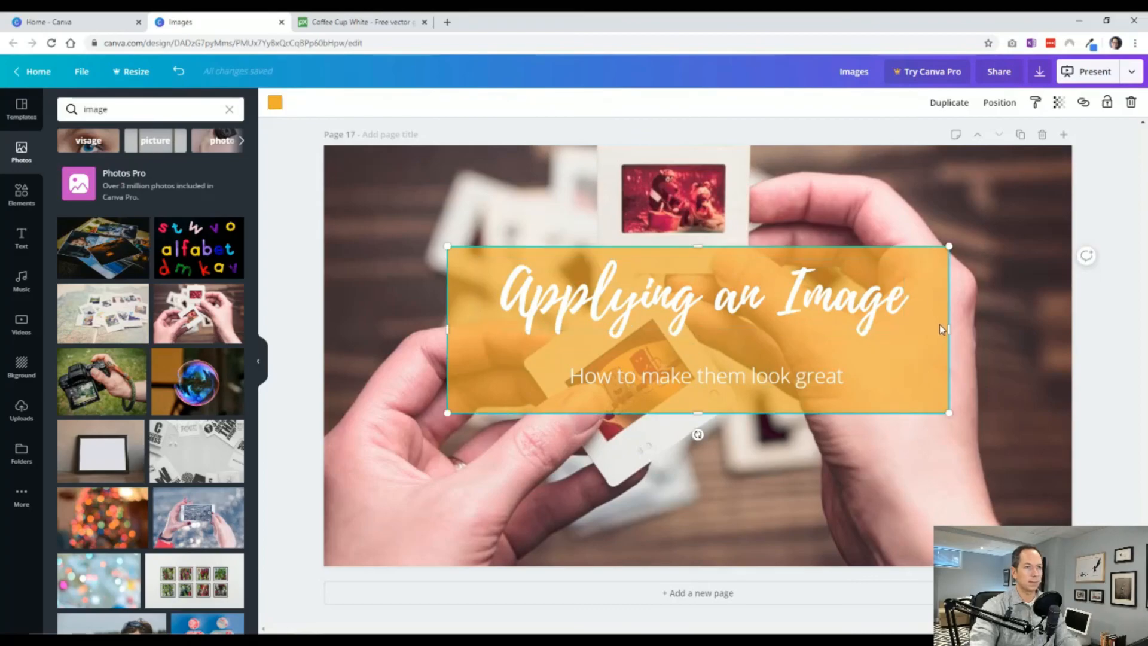
{"action": "left_click_drag", "start_coordinate": [944, 328], "coordinate": [931, 328]}
{"action": "left_click_drag", "start_coordinate": [804, 371], "coordinate": [780, 365]}
{"action": "left_click", "coordinate": [782, 404]}
{"action": "left_click_drag", "start_coordinate": [696, 412], "coordinate": [698, 390]}
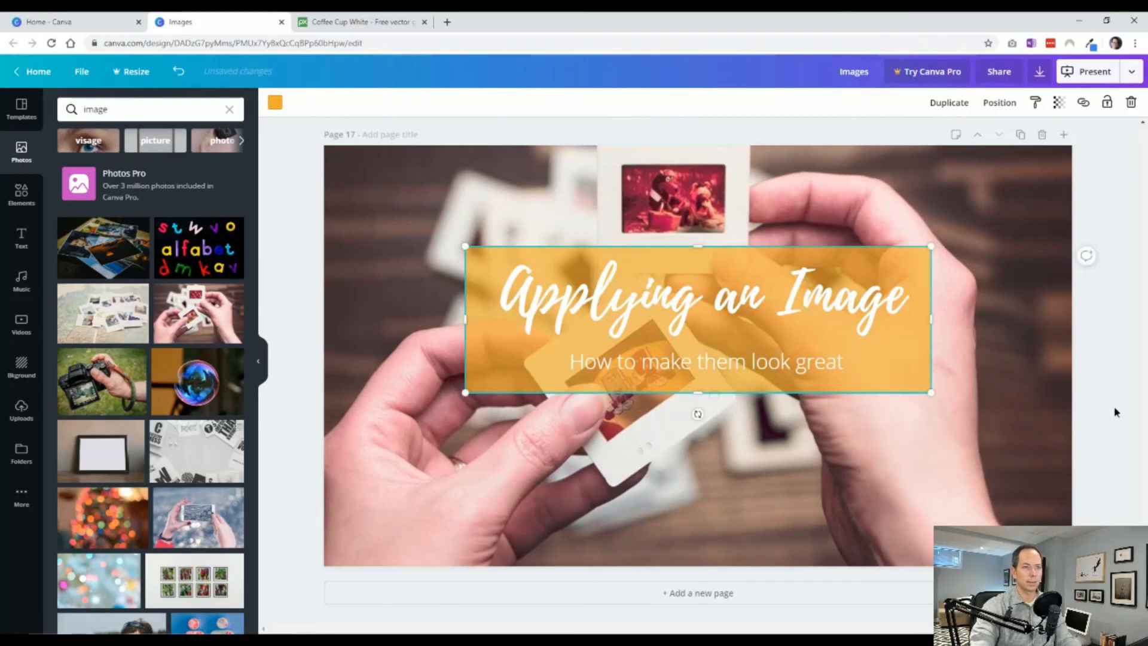
Move the orange panel, heading and subheading together slightly down to the vertical centre of page 17.
{"action": "left_click", "coordinate": [1105, 441]}
{"action": "left_click_drag", "start_coordinate": [1115, 409], "coordinate": [800, 281]}
{"action": "left_click_drag", "start_coordinate": [852, 373], "coordinate": [871, 382]}
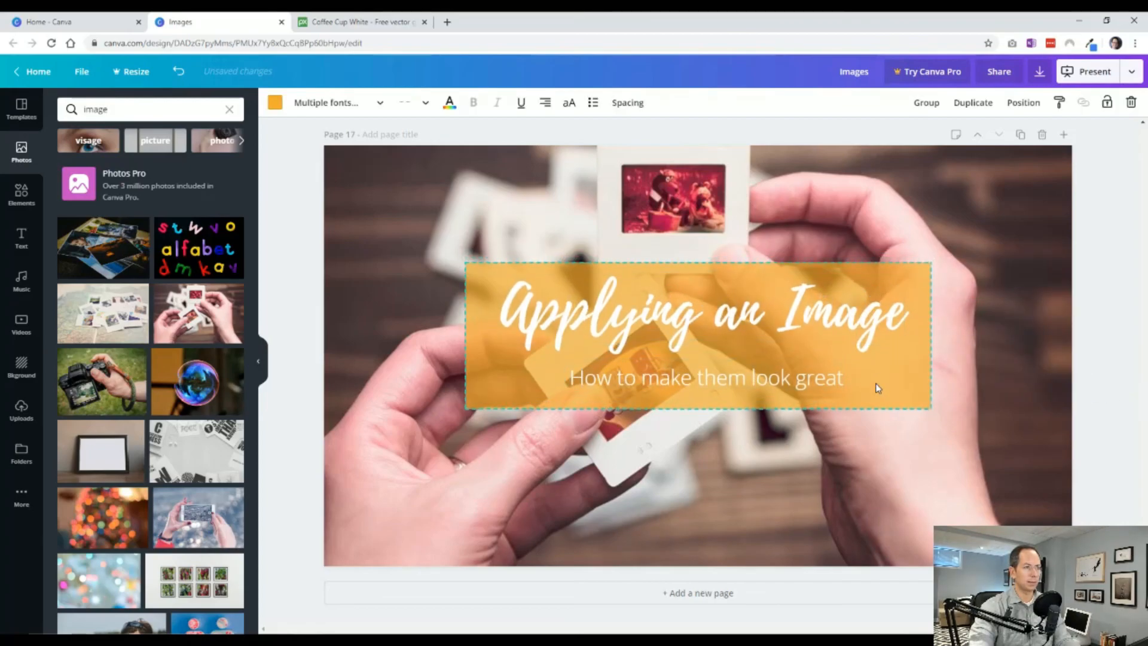
{"action": "key", "text": "Escape"}
{"action": "left_click", "coordinate": [829, 324]}
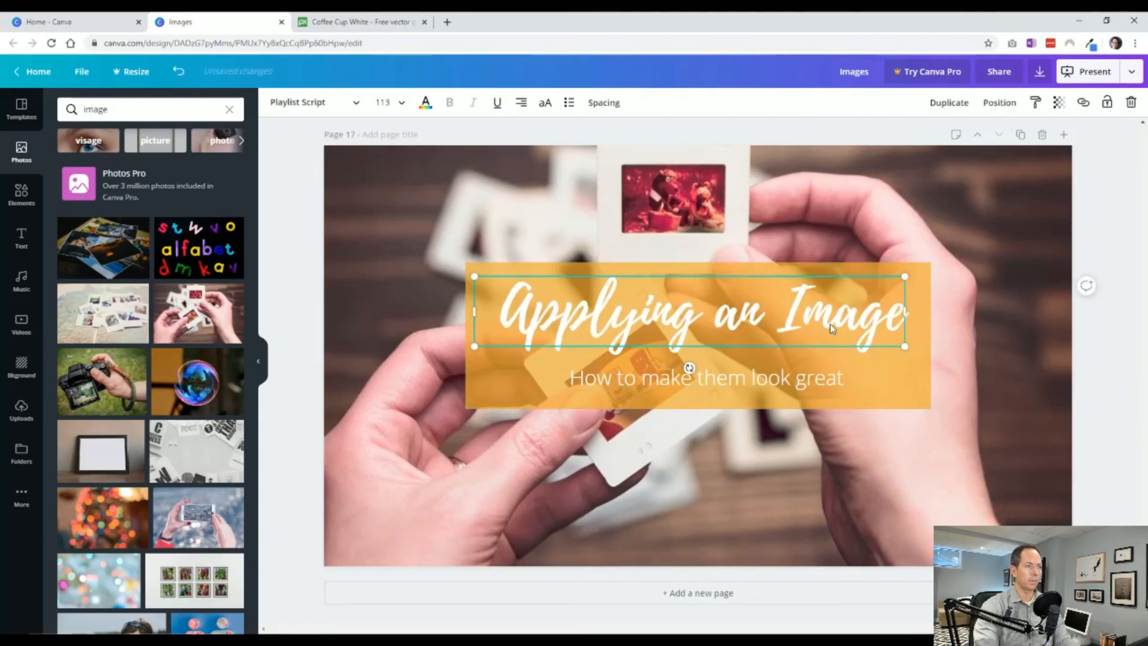
{"action": "left_click", "coordinate": [1105, 452]}
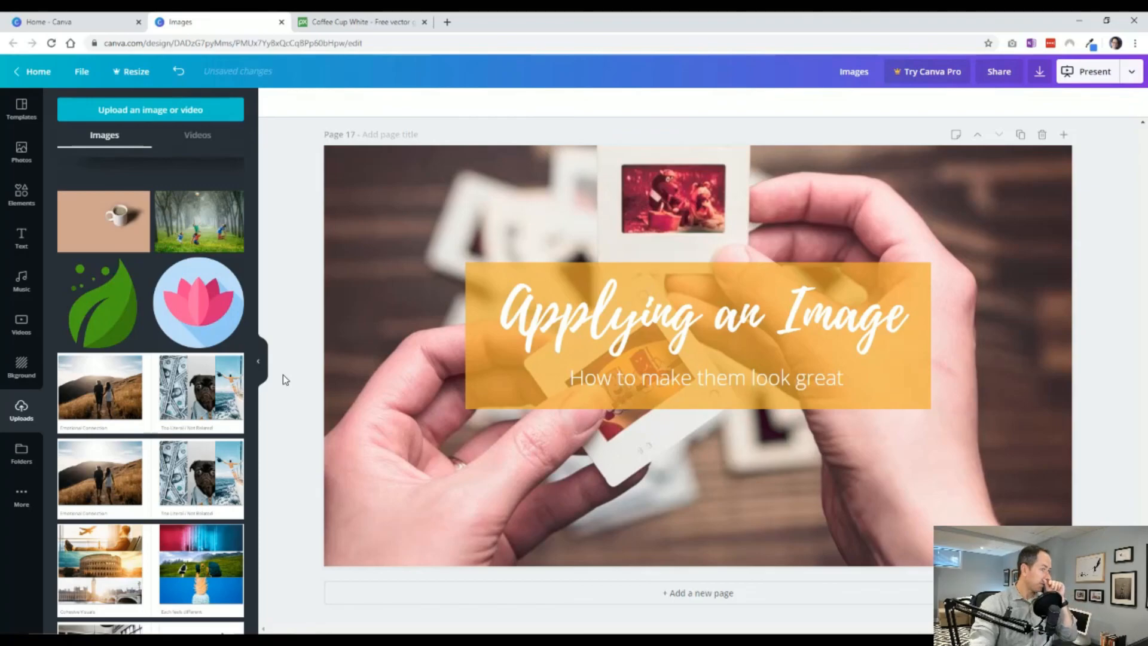
Add the uploaded shadow image to page 17 directly beneath the orange panel and scale it to the panel's width.
{"action": "left_click", "coordinate": [194, 174]}
{"action": "left_click_drag", "start_coordinate": [452, 343], "coordinate": [439, 443]}
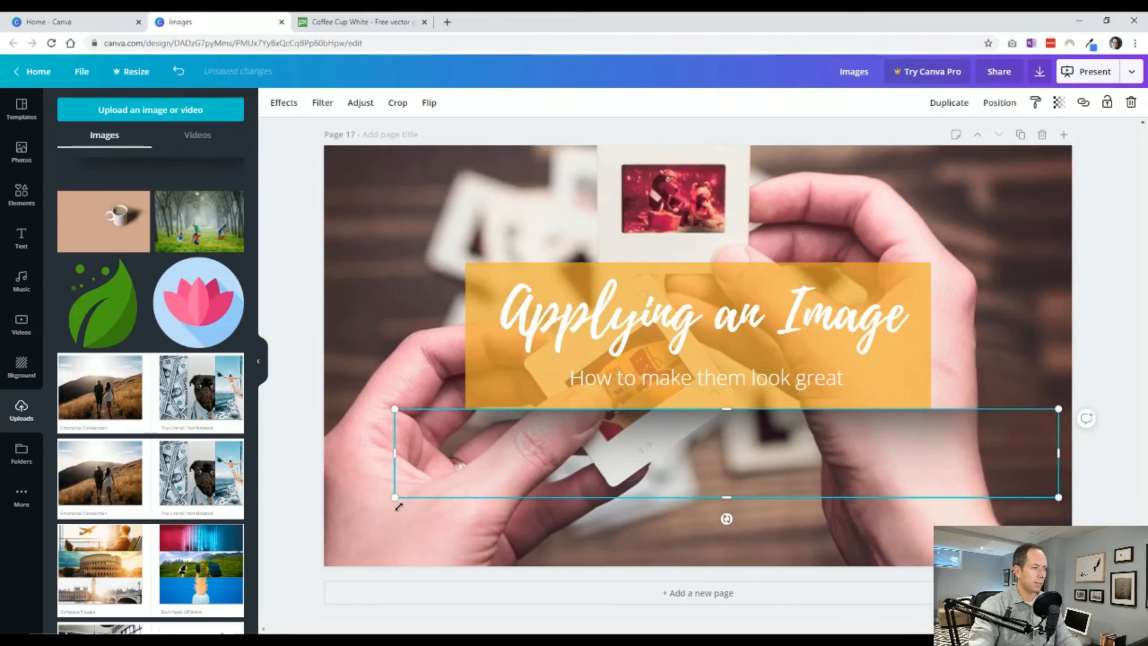
{"action": "left_click_drag", "start_coordinate": [407, 491], "coordinate": [477, 482]}
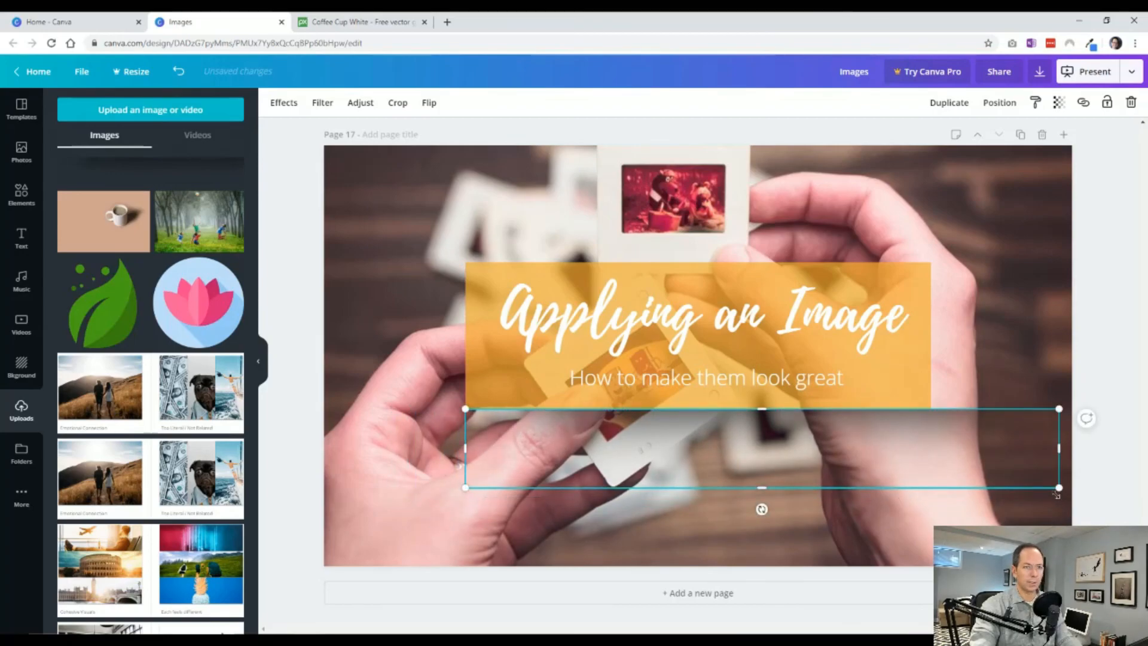
{"action": "left_click_drag", "start_coordinate": [1057, 495], "coordinate": [931, 470]}
{"action": "left_click", "coordinate": [1116, 476]}
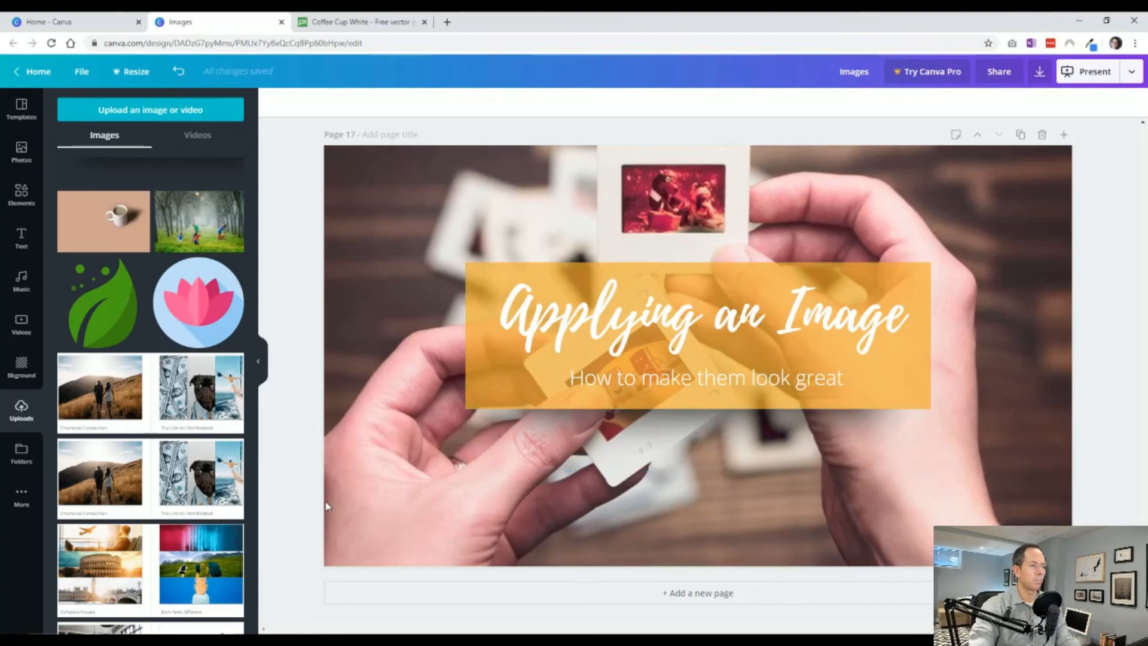
Review the half, third and full-page layouts on pages 12 to 15, comparing their photo, overlay and text arrangements.
{"action": "scroll", "coordinate": [327, 507], "scroll_direction": "up", "scroll_amount": 20}
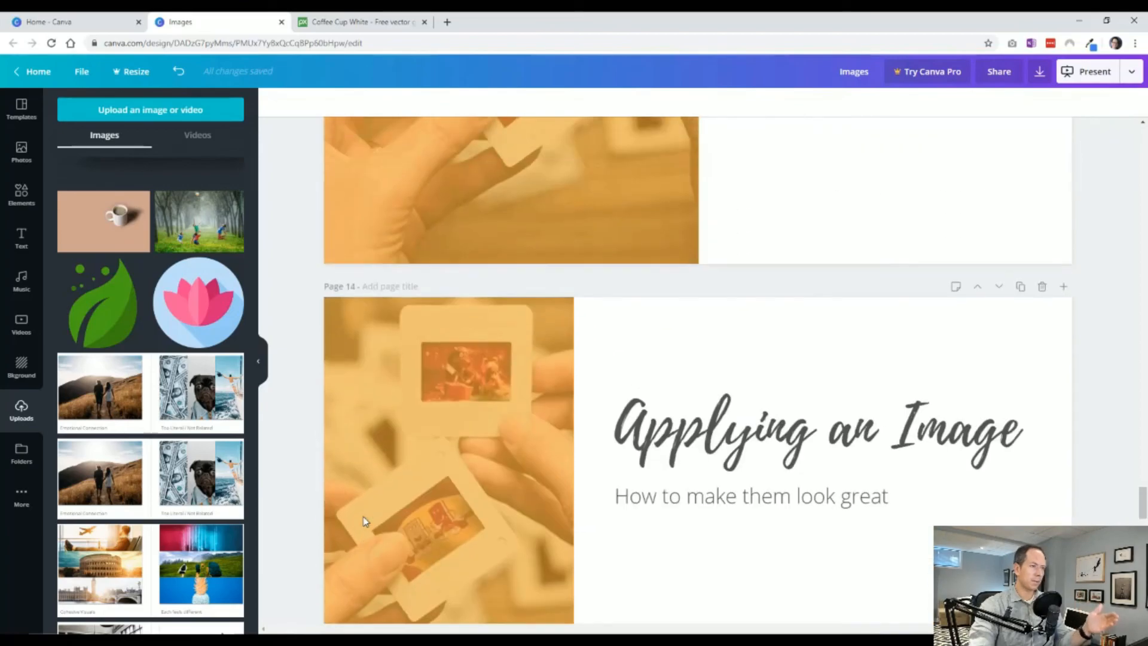
{"action": "scroll", "coordinate": [367, 517], "scroll_direction": "up", "scroll_amount": 20}
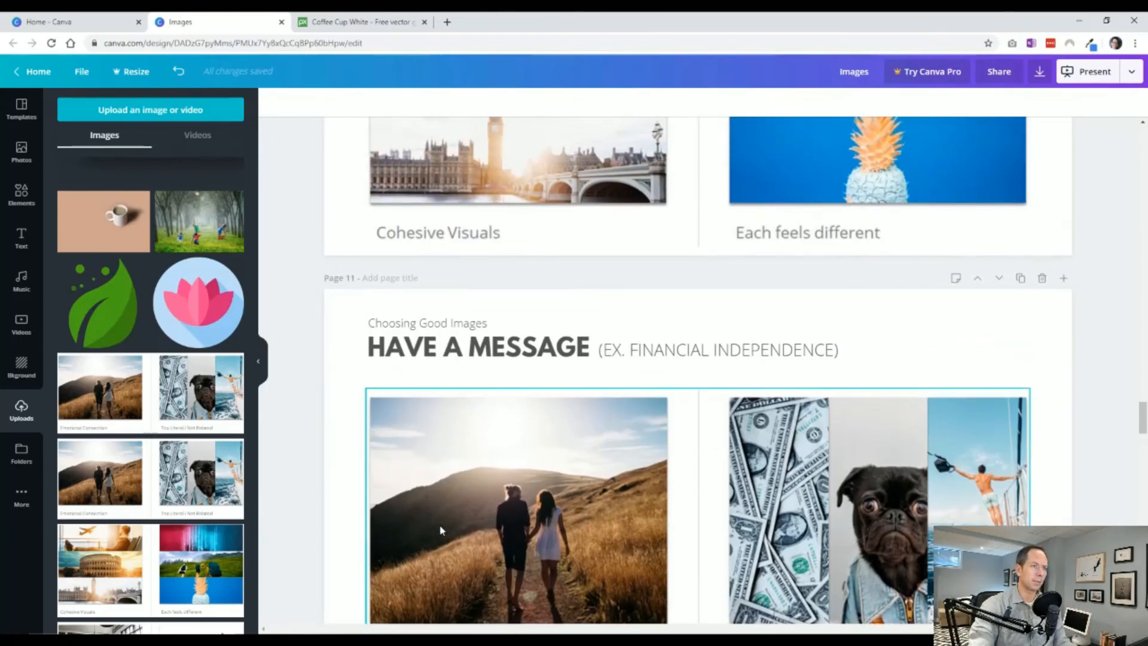
{"action": "scroll", "coordinate": [441, 530], "scroll_direction": "down", "scroll_amount": 10}
{"action": "scroll", "coordinate": [560, 511], "scroll_direction": "up", "scroll_amount": 2}
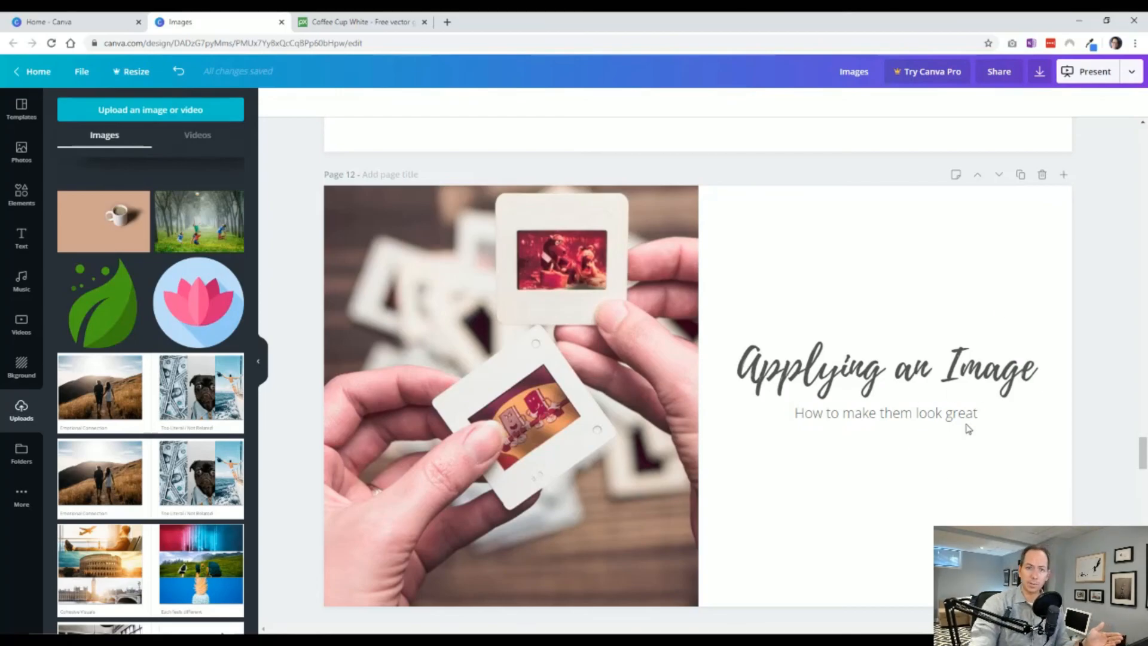
{"action": "scroll", "coordinate": [846, 488], "scroll_direction": "down", "scroll_amount": 6}
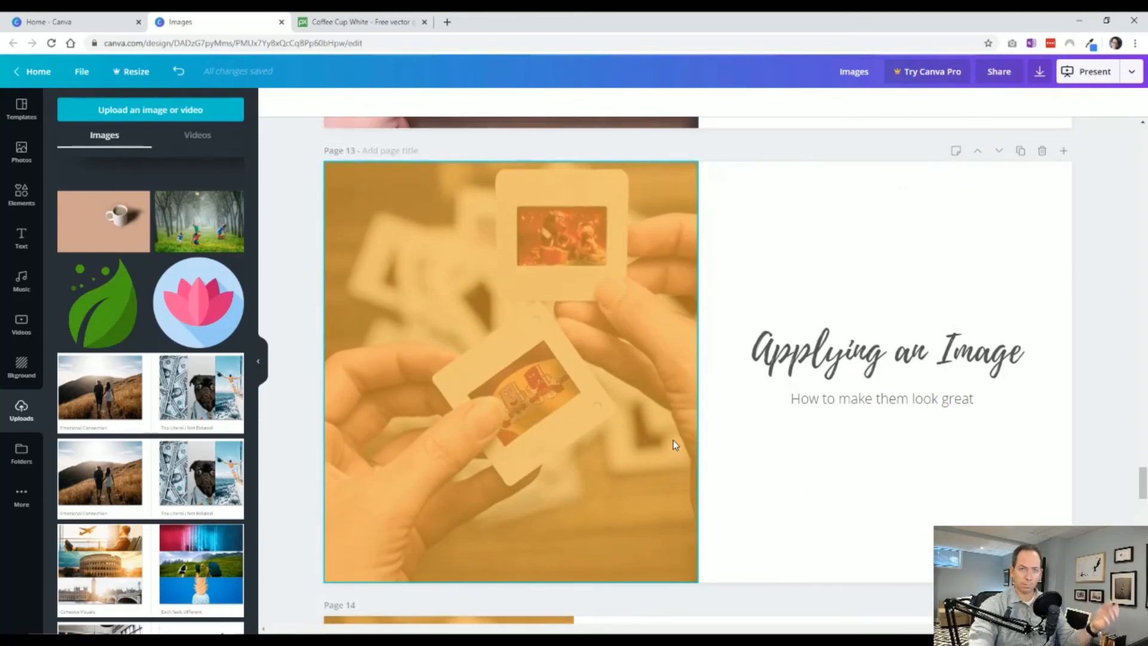
{"action": "scroll", "coordinate": [721, 515], "scroll_direction": "down", "scroll_amount": 5}
{"action": "scroll", "coordinate": [721, 515], "scroll_direction": "down", "scroll_amount": 1}
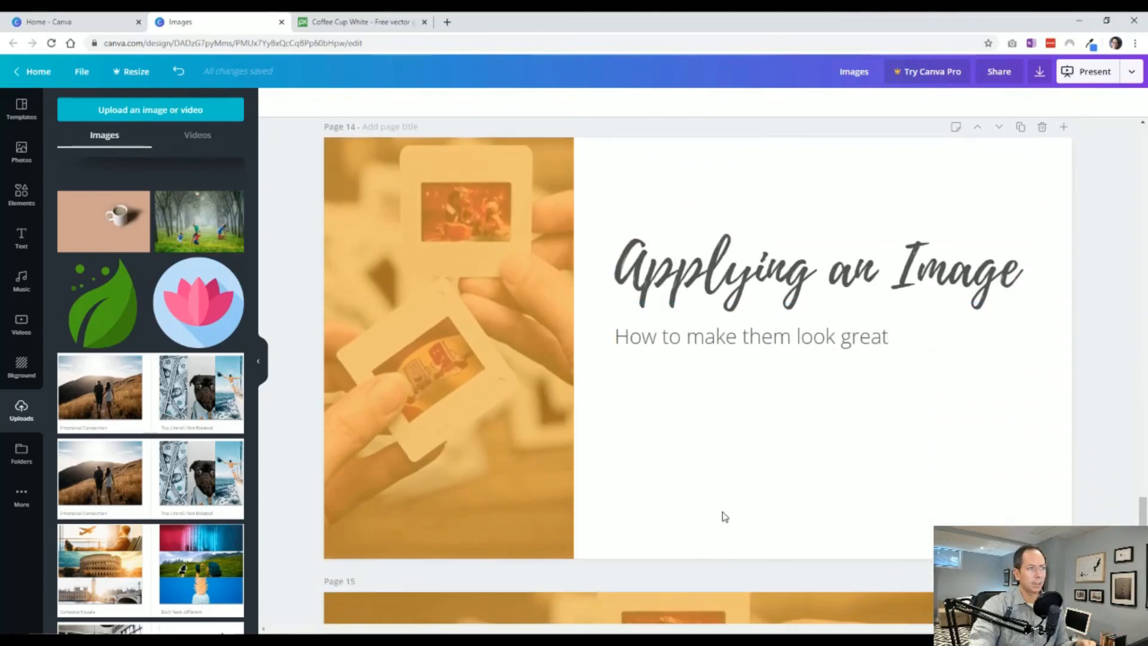
{"action": "scroll", "coordinate": [723, 516], "scroll_direction": "up", "scroll_amount": 1}
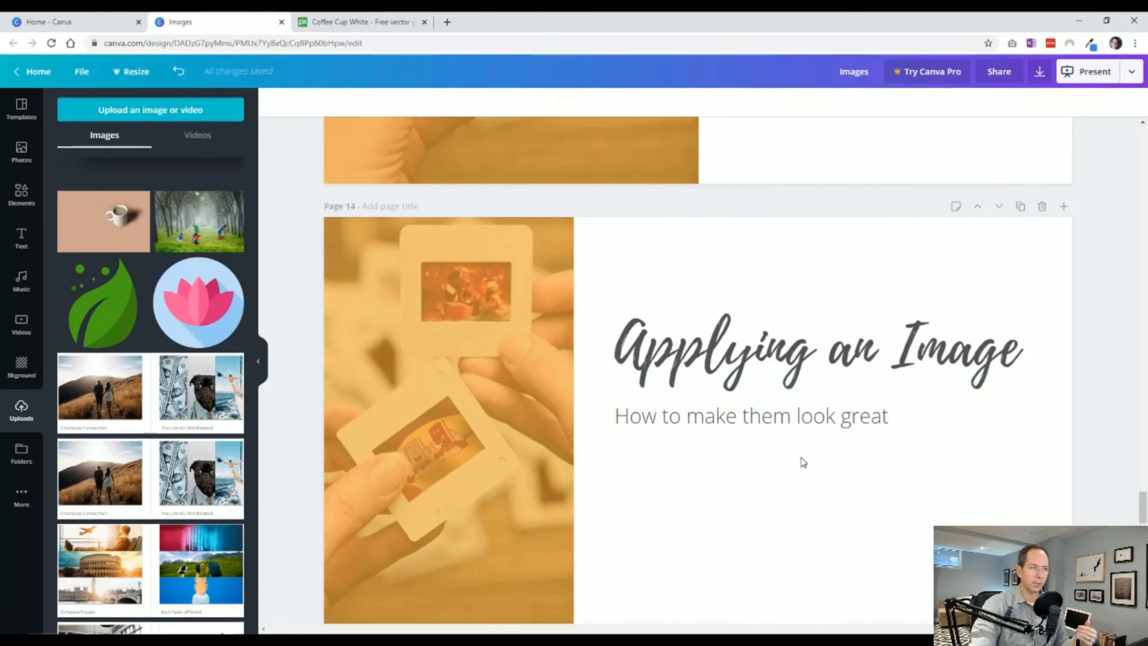
{"action": "scroll", "coordinate": [802, 462], "scroll_direction": "down", "scroll_amount": 6}
{"action": "scroll", "coordinate": [576, 385], "scroll_direction": "up", "scroll_amount": 1}
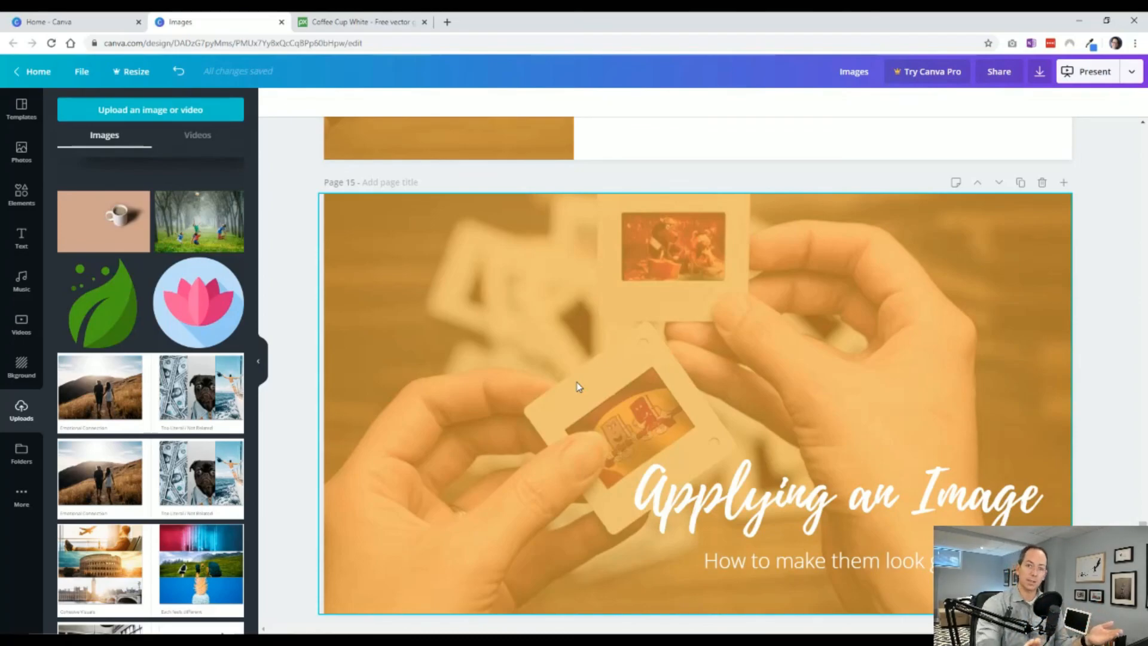
Delete the full-page orange overlay from page 15 and undo the deletion.
{"action": "left_click", "coordinate": [569, 381]}
{"action": "key", "text": "Delete"}
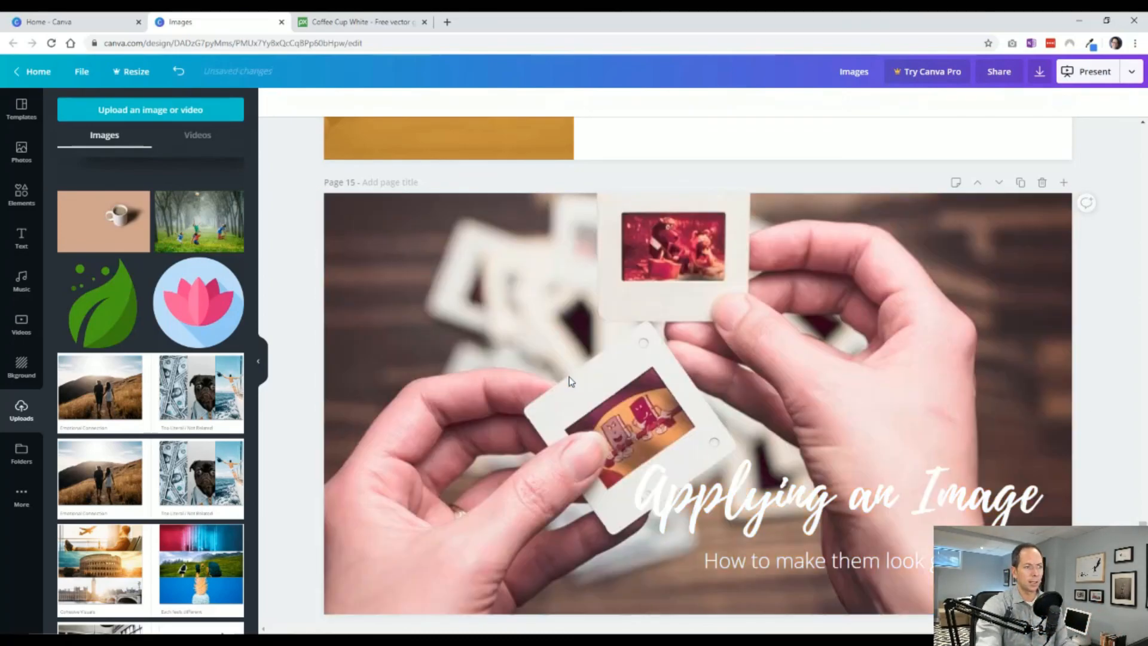
{"action": "scroll", "coordinate": [569, 381], "scroll_direction": "down", "scroll_amount": 1}
{"action": "scroll", "coordinate": [551, 491], "scroll_direction": "up", "scroll_amount": 1}
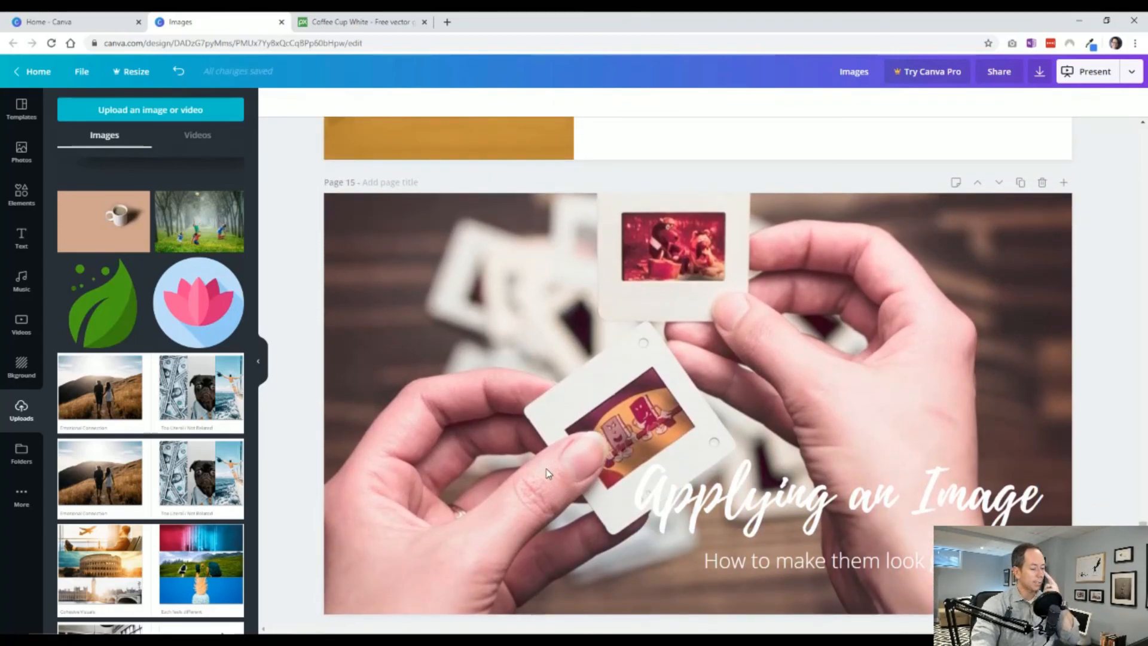
{"action": "key", "text": "ctrl+z"}
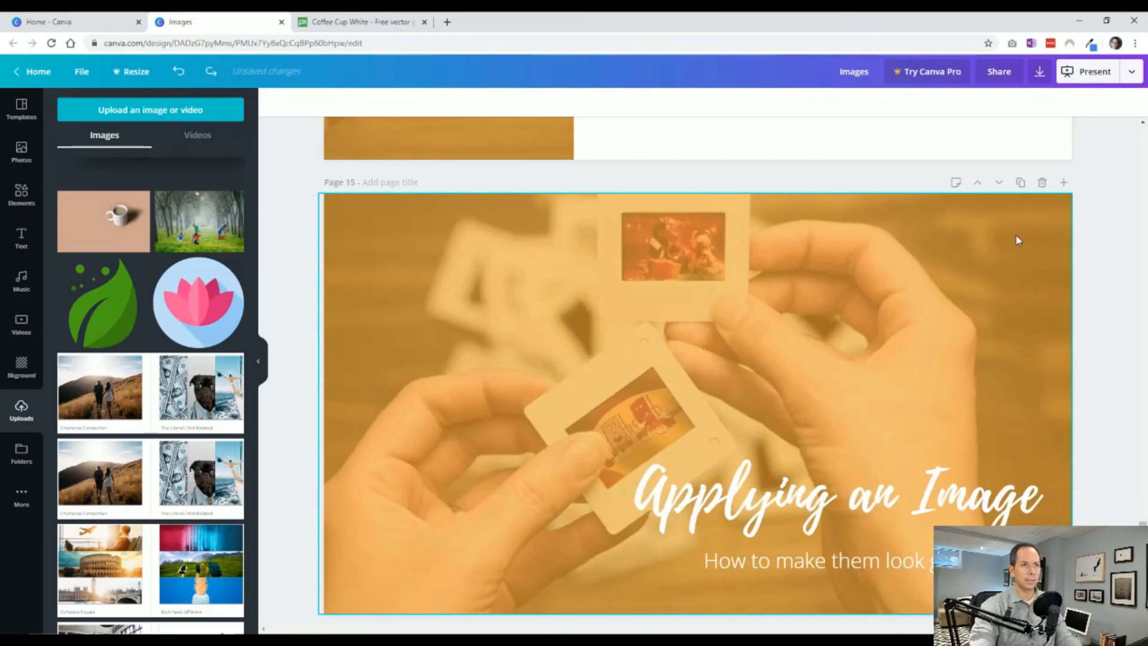
Add a new page after page 15 and delete its background photo.
{"action": "left_click", "coordinate": [1063, 182]}
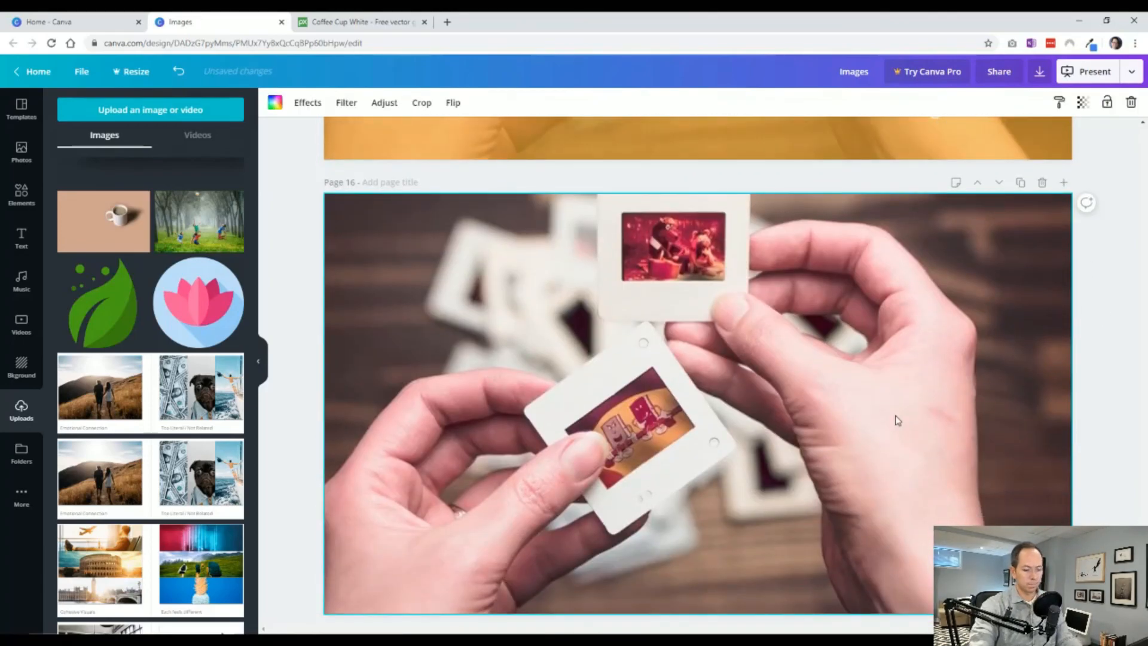
{"action": "key", "text": "Delete"}
Fill the blank page 16 with the white desk photo showing gold accessories and a polka-dot notebook.
{"action": "scroll", "coordinate": [328, 410], "scroll_direction": "down", "scroll_amount": 1}
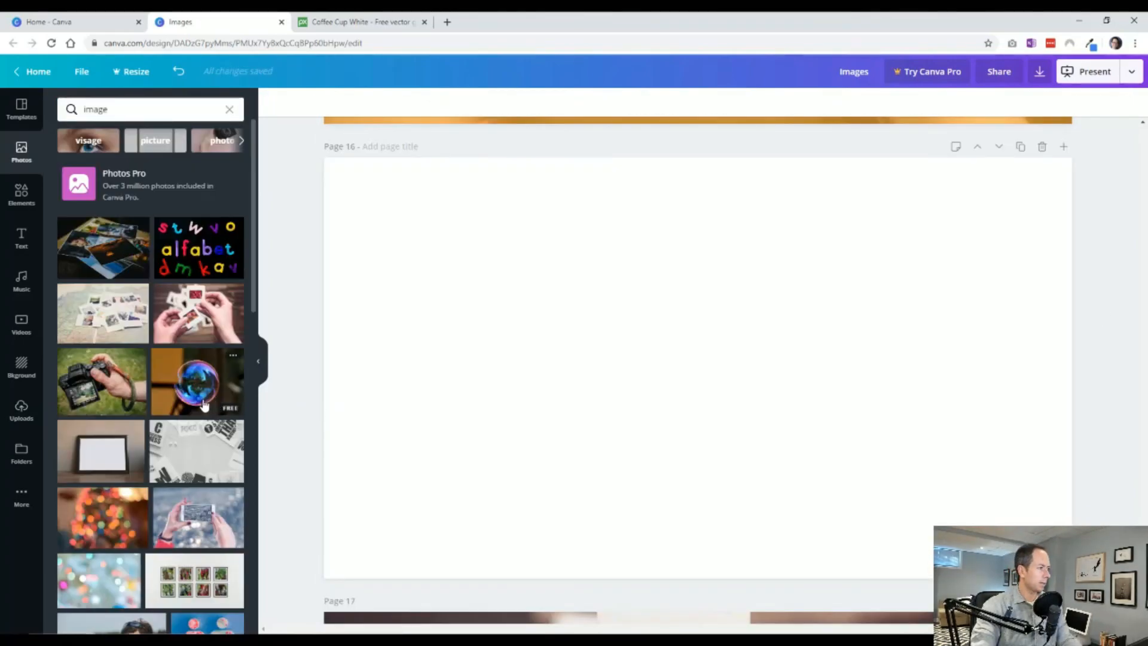
{"action": "scroll", "coordinate": [192, 406], "scroll_direction": "down", "scroll_amount": 4}
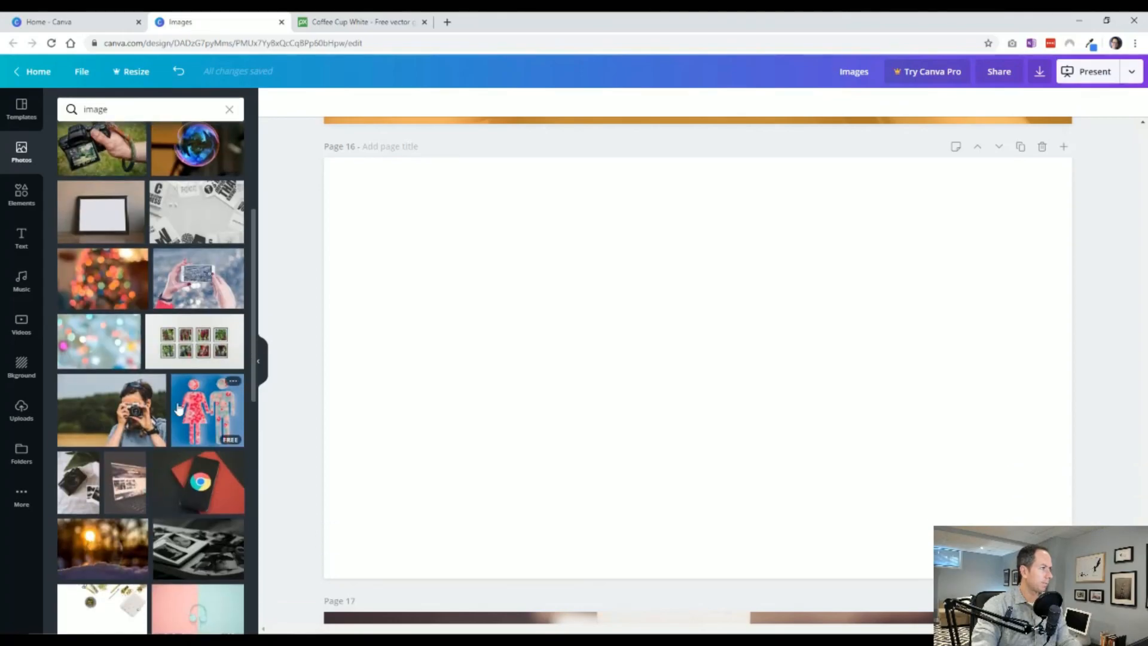
{"action": "scroll", "coordinate": [173, 418], "scroll_direction": "down", "scroll_amount": 3}
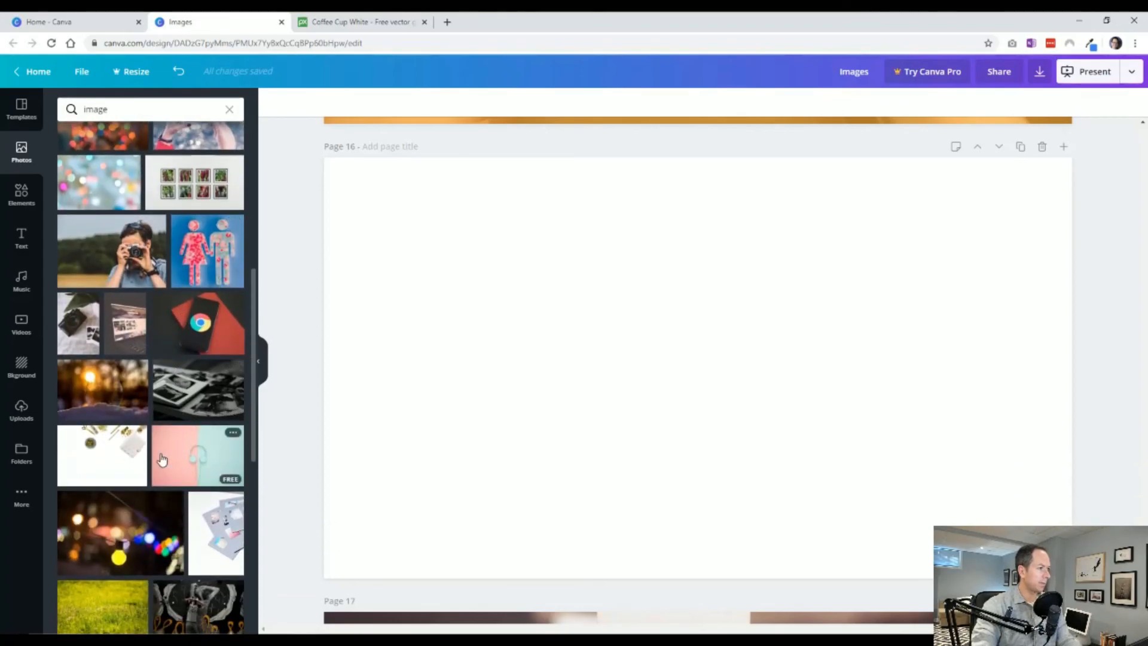
{"action": "scroll", "coordinate": [162, 459], "scroll_direction": "down", "scroll_amount": 1}
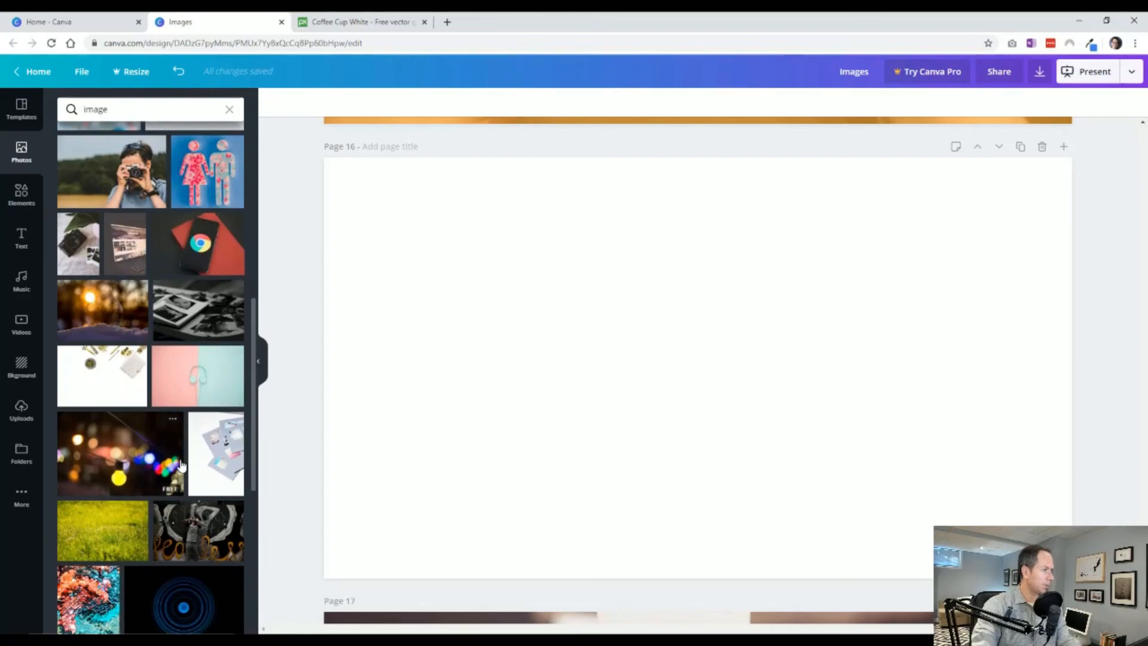
{"action": "left_click", "coordinate": [135, 379]}
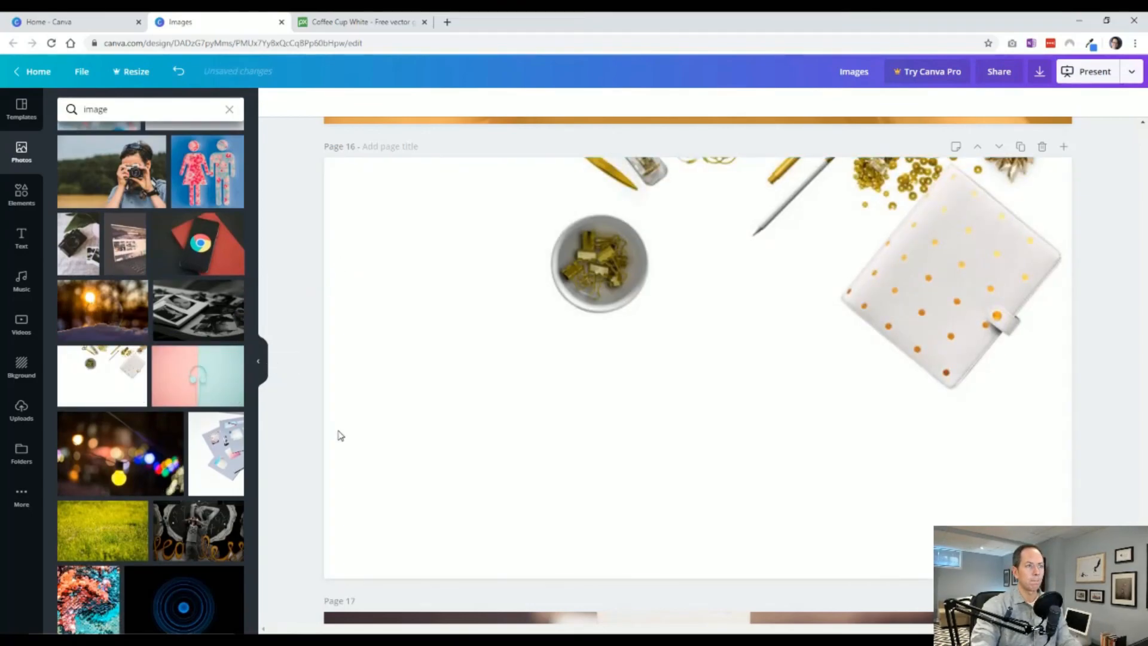
Copy the heading "Applying an Image" and its subheading from page 15 onto page 16.
{"action": "scroll", "coordinate": [568, 453], "scroll_direction": "up", "scroll_amount": 5}
{"action": "left_click", "coordinate": [744, 375]}
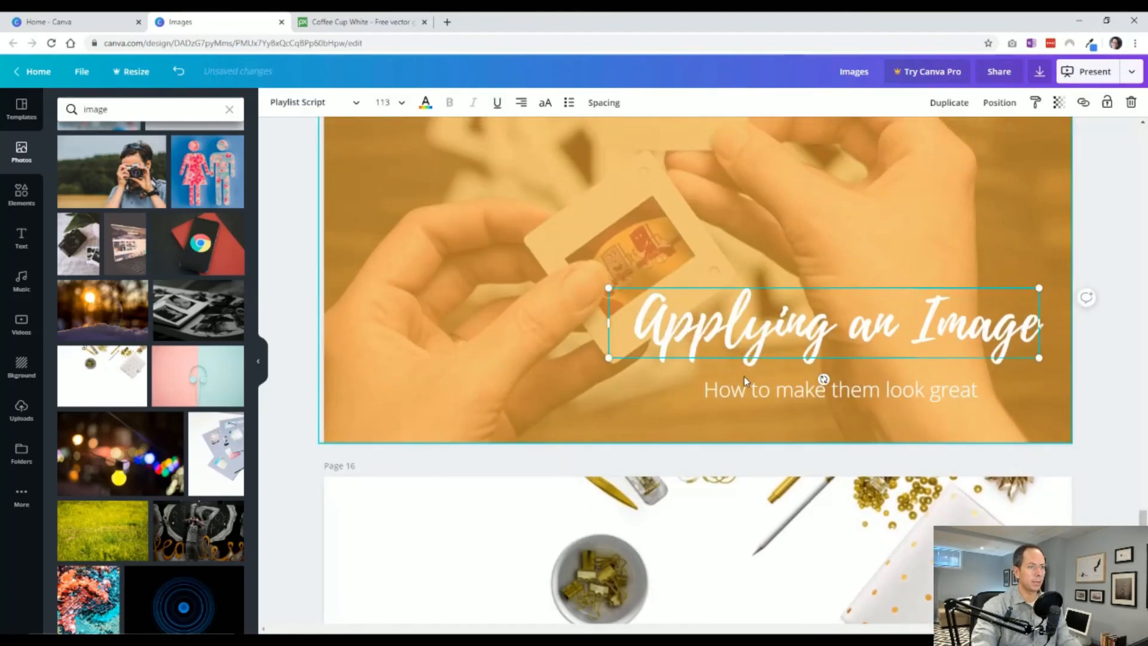
{"action": "key", "text": "ctrl+c"}
{"action": "scroll", "coordinate": [504, 389], "scroll_direction": "down", "scroll_amount": 6}
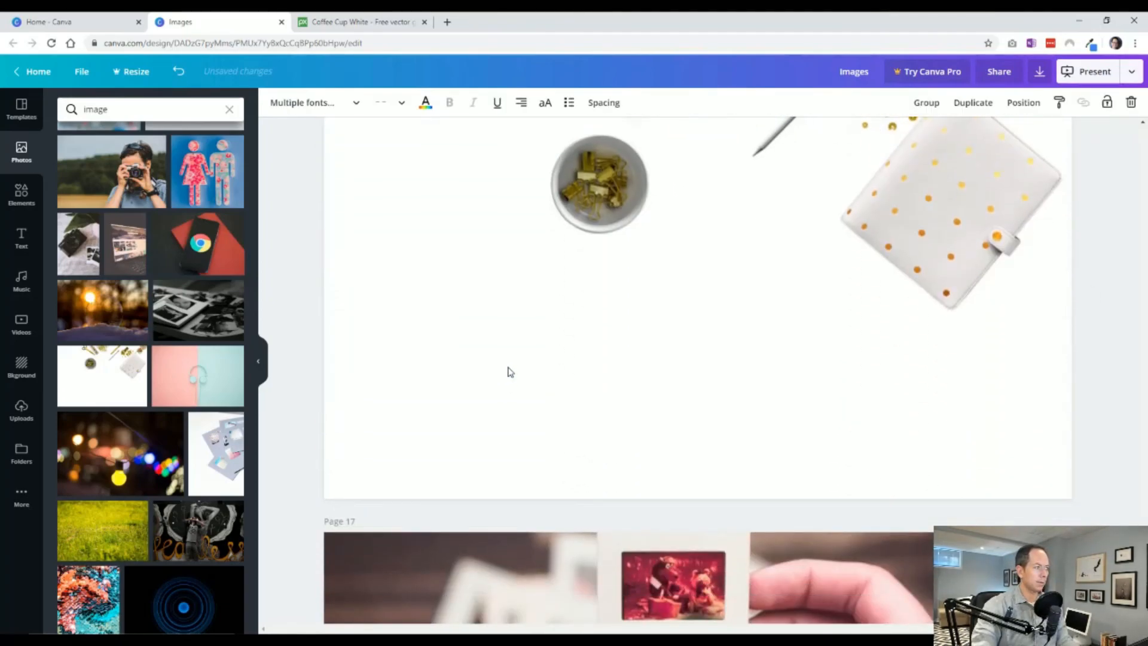
{"action": "scroll", "coordinate": [504, 389], "scroll_direction": "up", "scroll_amount": 1}
{"action": "key", "text": "ctrl+v"}
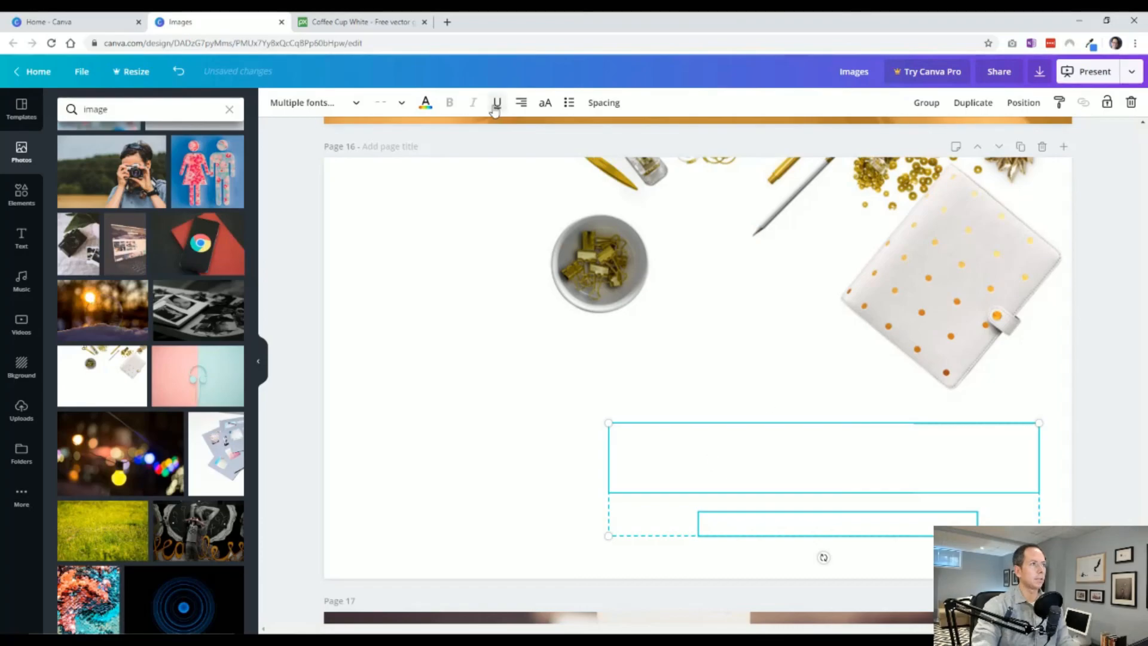
Recolor the pasted heading and subheading dark grey and align the two text boxes on their left edges.
{"action": "left_click", "coordinate": [425, 103]}
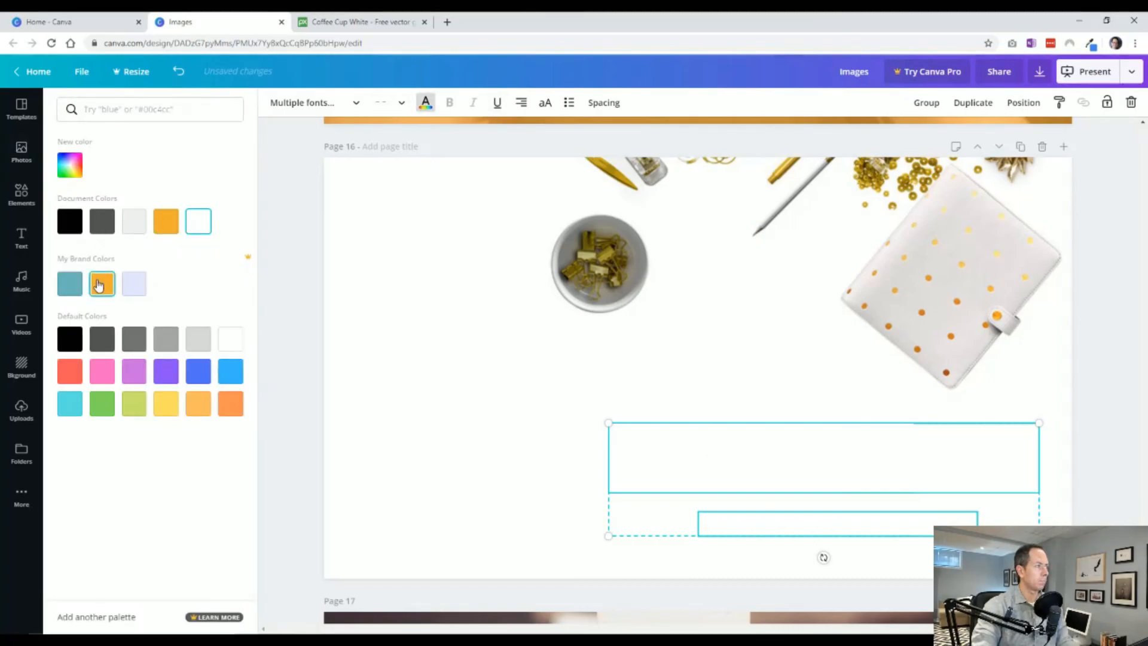
{"action": "left_click", "coordinate": [102, 221]}
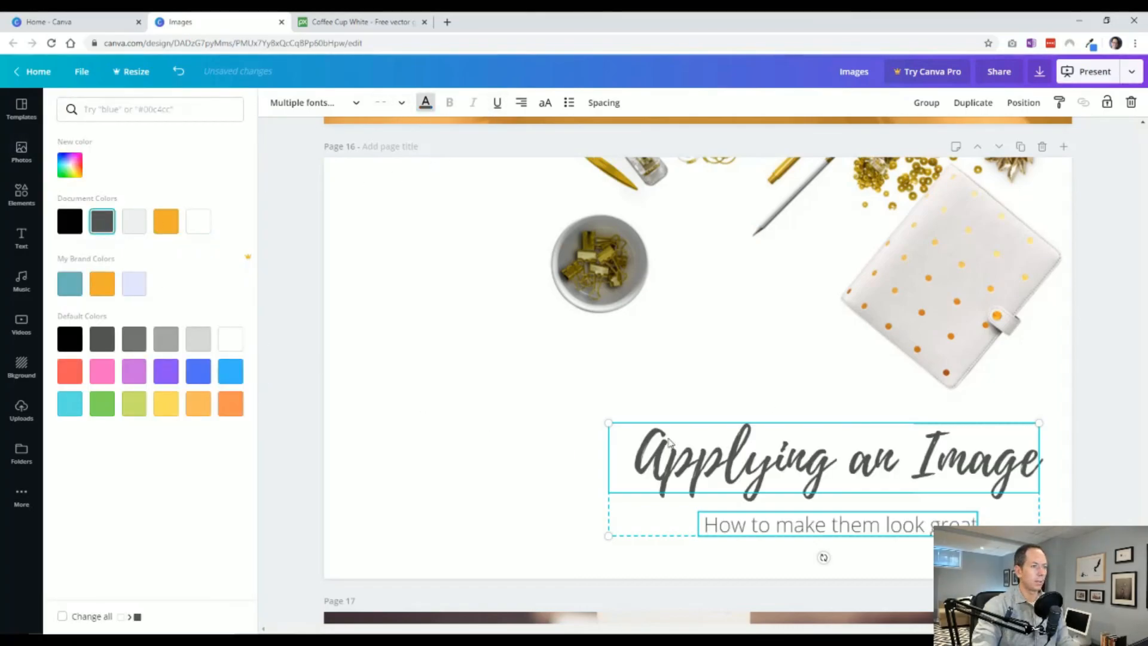
{"action": "left_click", "coordinate": [1019, 103]}
{"action": "left_click", "coordinate": [960, 187]}
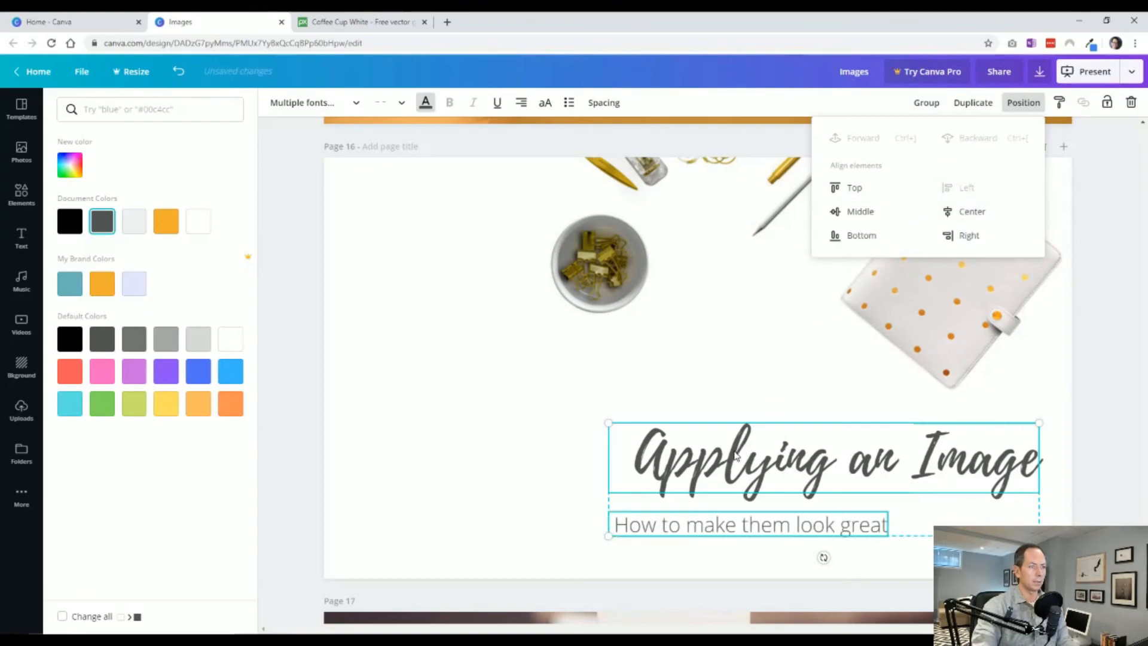
Move the heading and subheading together into the empty lower-left area of the photo and left-align their text.
{"action": "left_click_drag", "start_coordinate": [735, 452], "coordinate": [493, 453]}
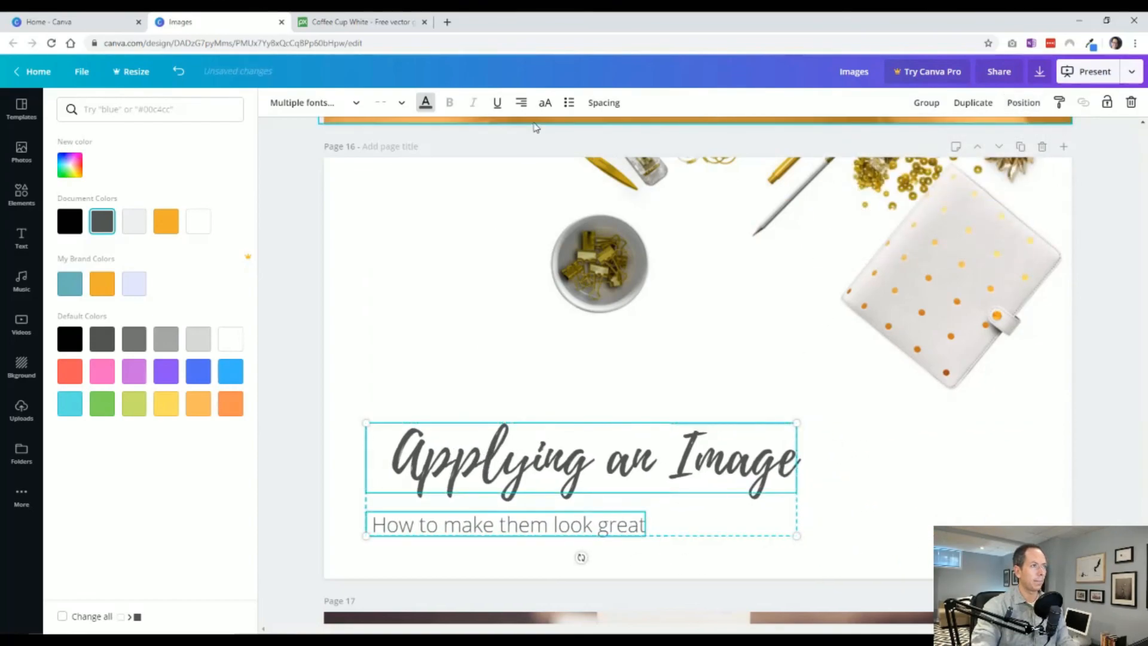
{"action": "left_click", "coordinate": [522, 103]}
{"action": "left_click", "coordinate": [522, 103]}
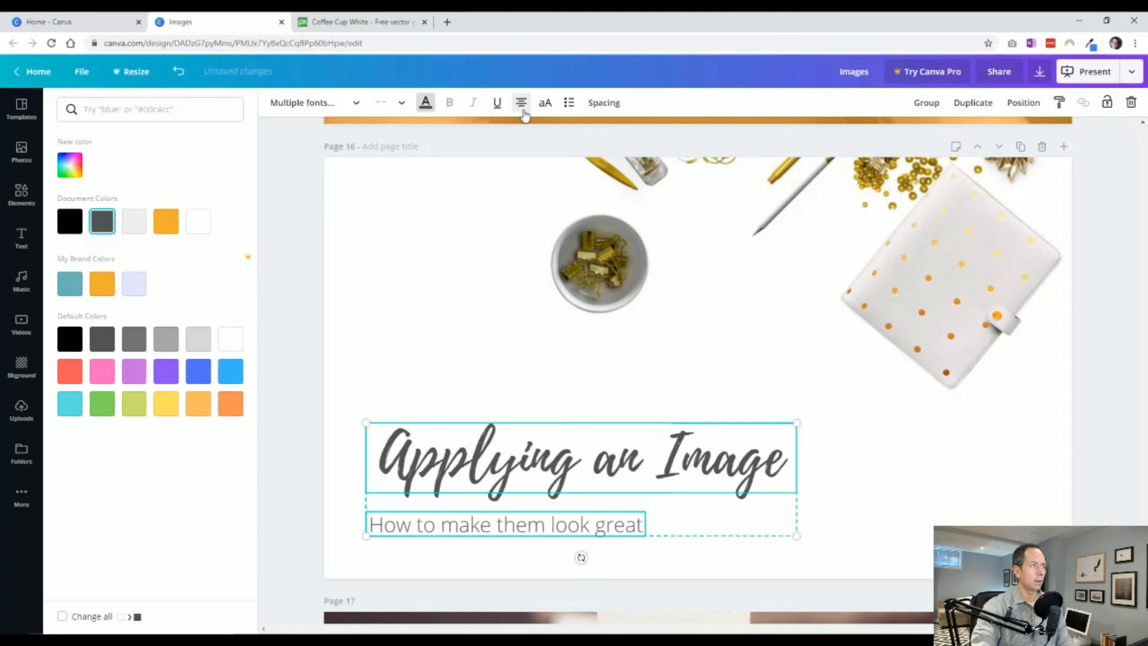
{"action": "left_click", "coordinate": [521, 102]}
{"action": "left_click", "coordinate": [306, 506]}
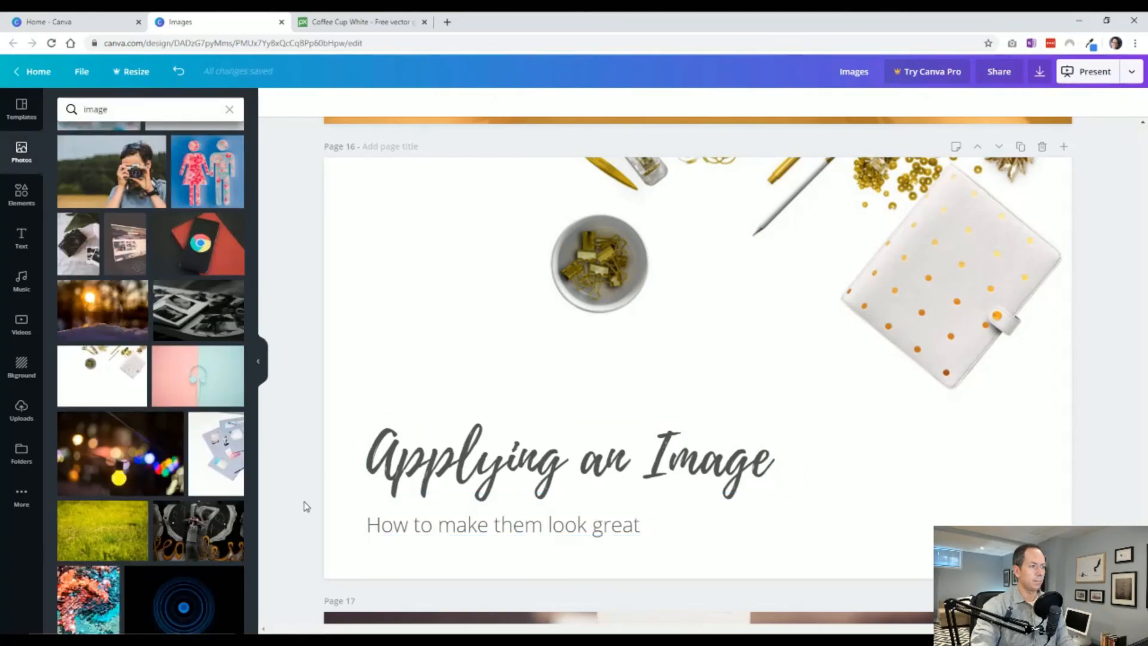
Shift the heading and subheading on page 16 together slightly up and to the right, away from the page edges.
{"action": "left_click", "coordinate": [423, 470]}
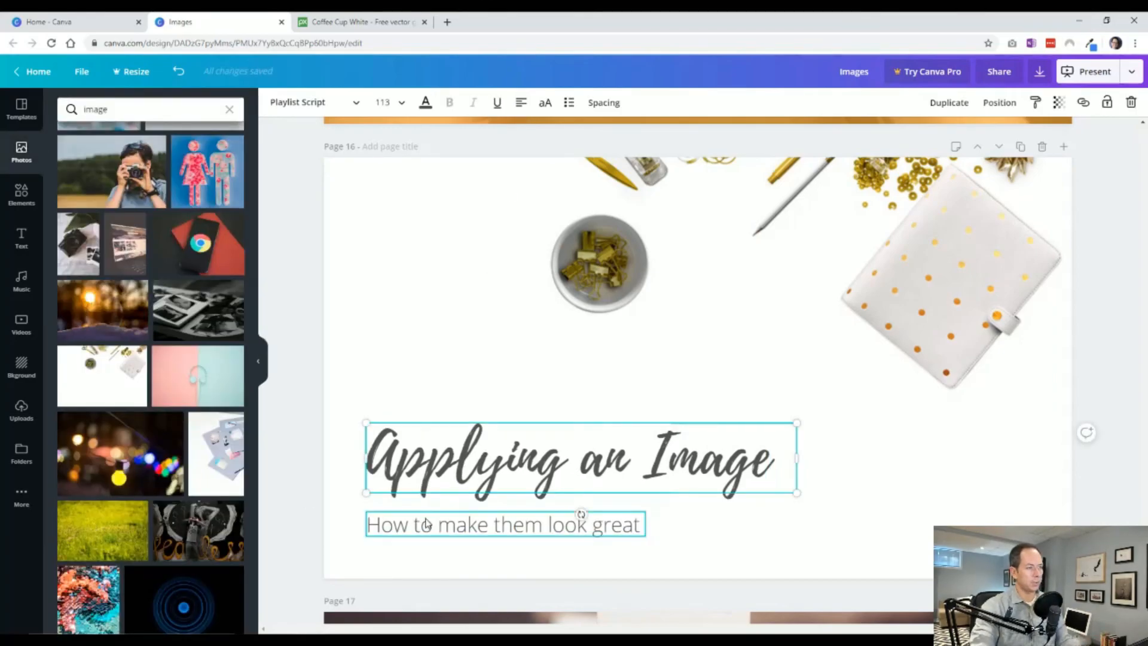
{"action": "left_click", "coordinate": [429, 524], "text": "shift"}
{"action": "left_click_drag", "start_coordinate": [450, 478], "coordinate": [459, 463]}
{"action": "left_click", "coordinate": [306, 508]}
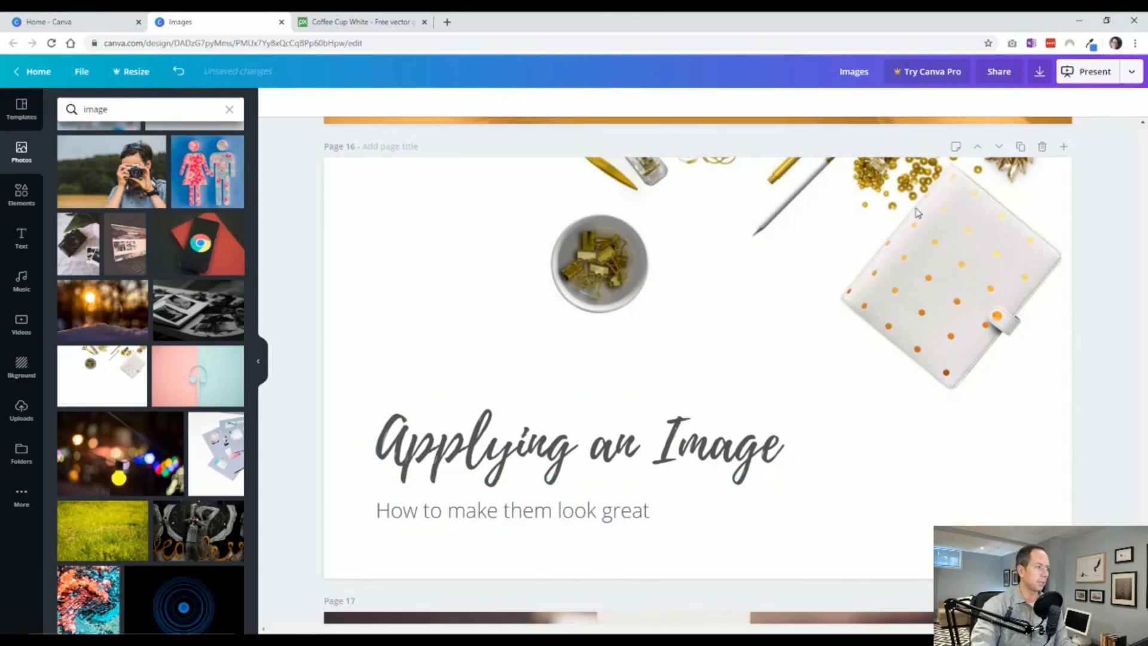
Review the corner panel layout on page 17 and the centered panel with shadow on page 18.
{"action": "scroll", "coordinate": [328, 500], "scroll_direction": "down", "scroll_amount": 8}
{"action": "scroll", "coordinate": [330, 499], "scroll_direction": "up", "scroll_amount": 1}
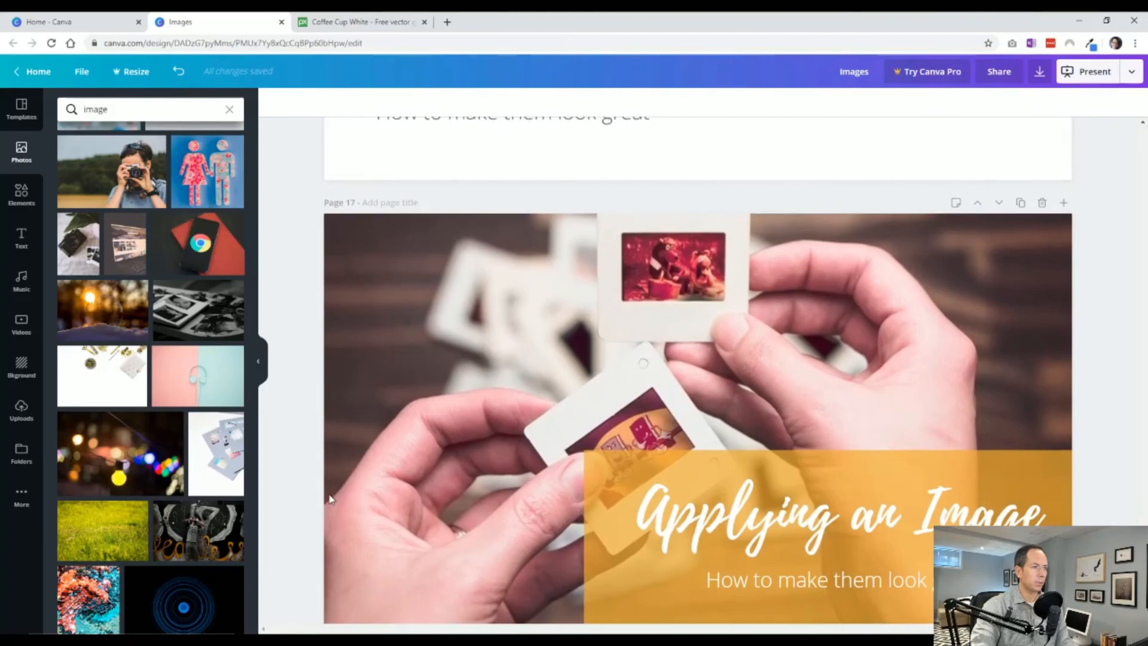
{"action": "scroll", "coordinate": [329, 499], "scroll_direction": "down", "scroll_amount": 1}
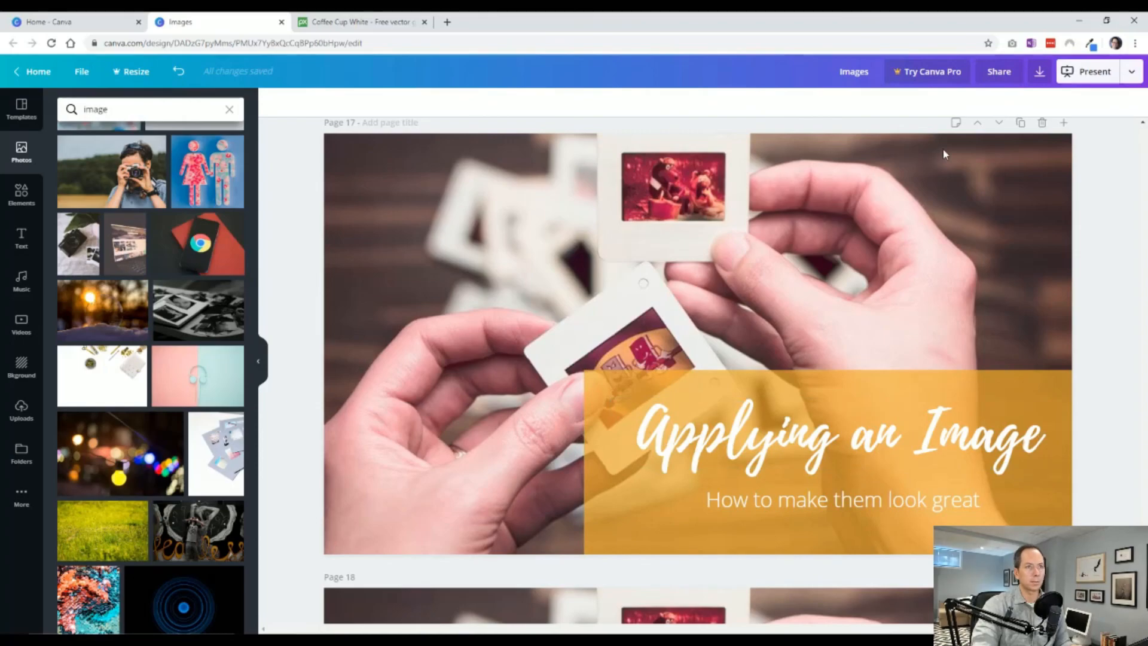
{"action": "scroll", "coordinate": [561, 330], "scroll_direction": "down", "scroll_amount": 8}
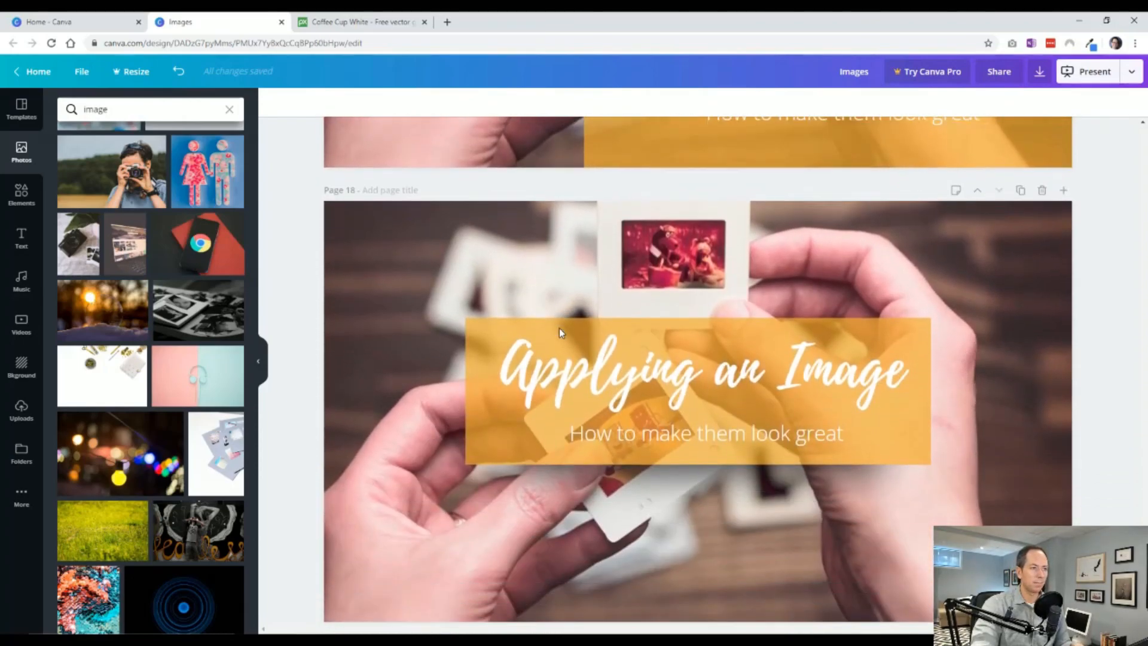
{"action": "scroll", "coordinate": [412, 448], "scroll_direction": "up", "scroll_amount": 2}
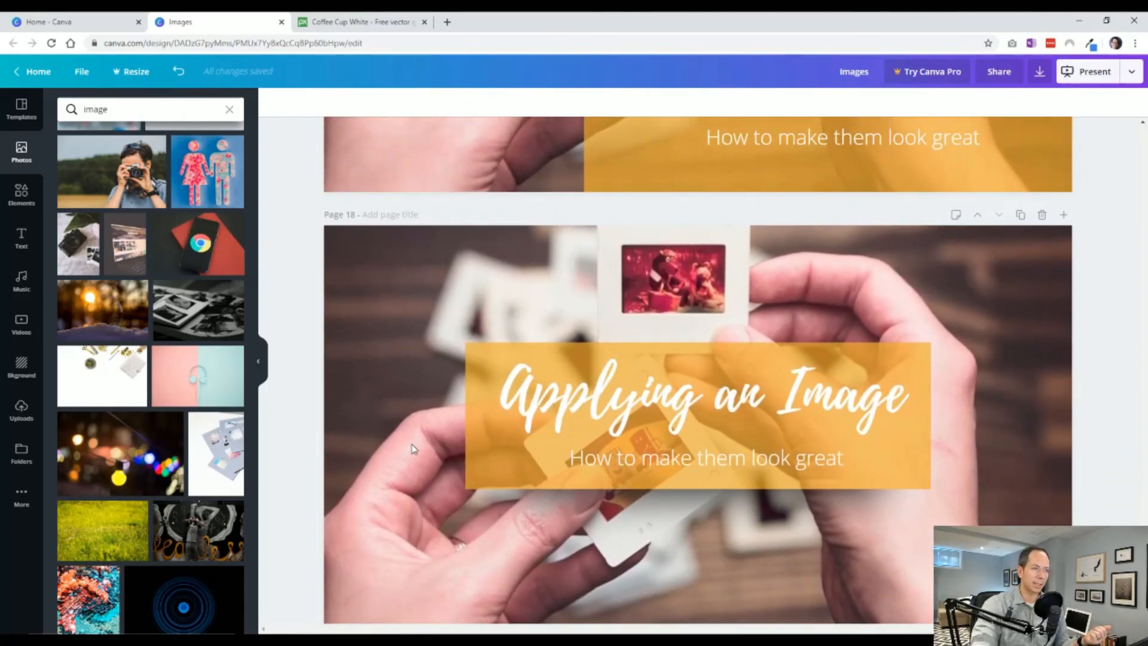
{"action": "scroll", "coordinate": [412, 448], "scroll_direction": "down", "scroll_amount": 2}
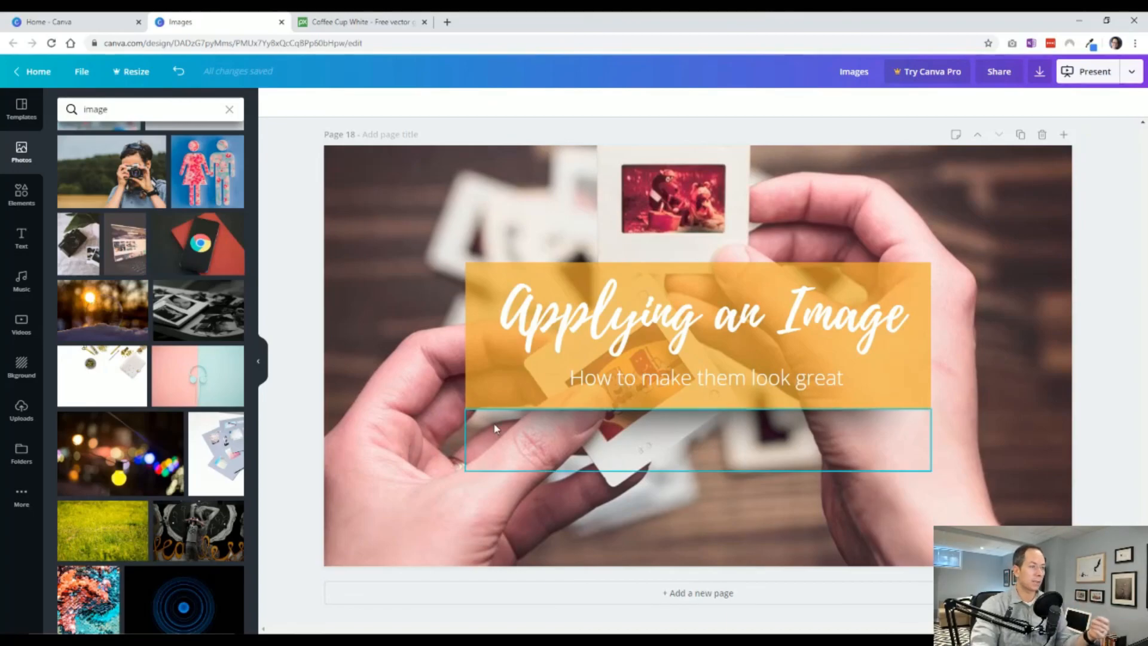